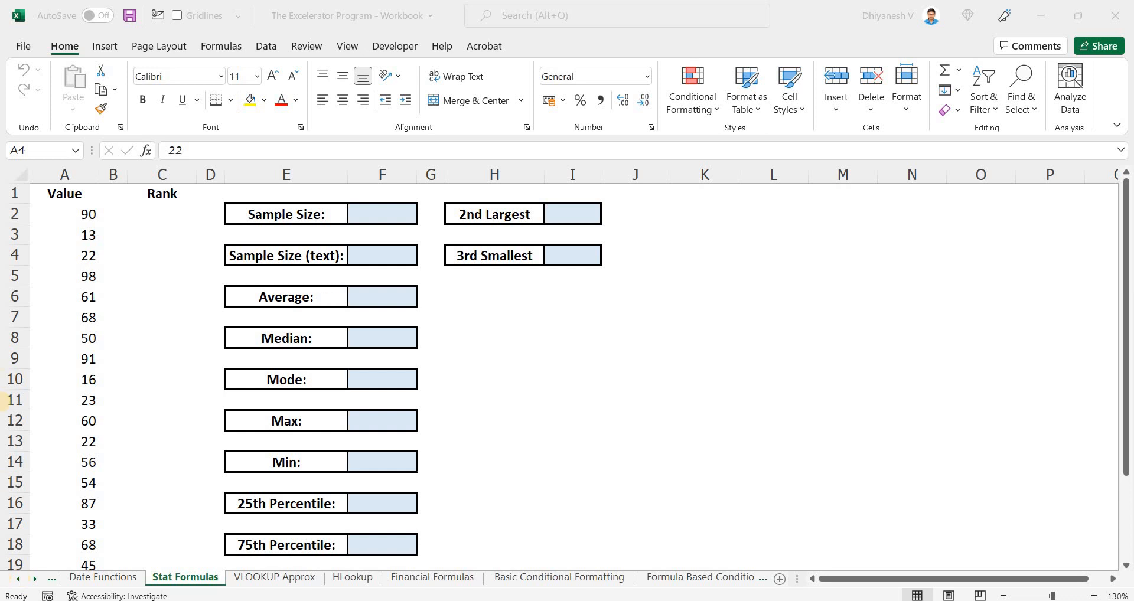
# Step: Start a RANK.EQ formula in C2 with A2 as the number to rank
pyautogui.click(161, 216)
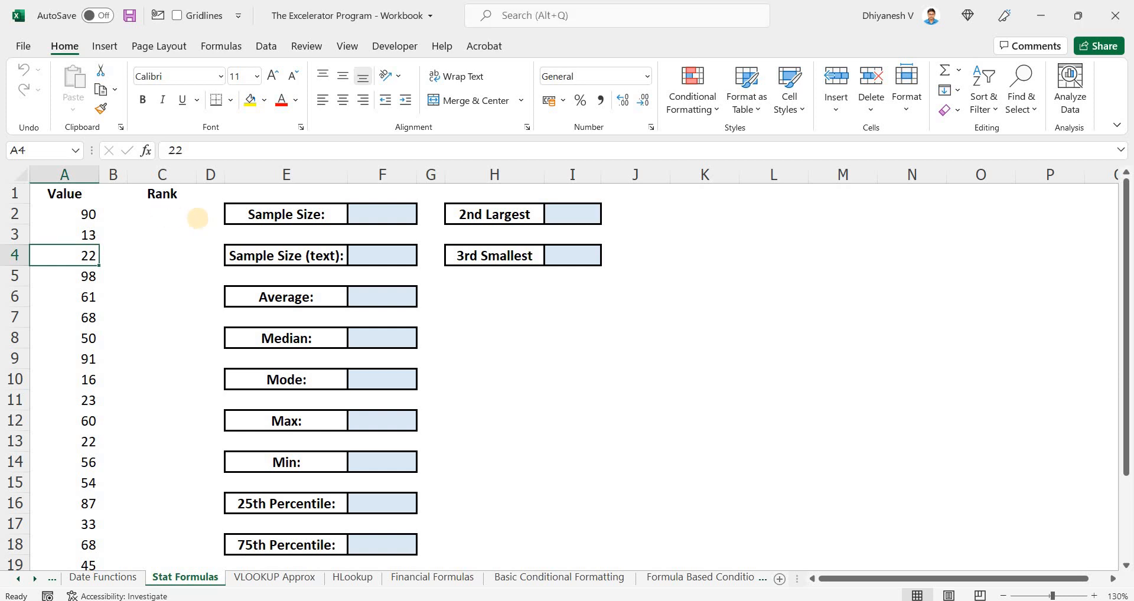
pyautogui.click(196, 218)
pyautogui.press('Up')
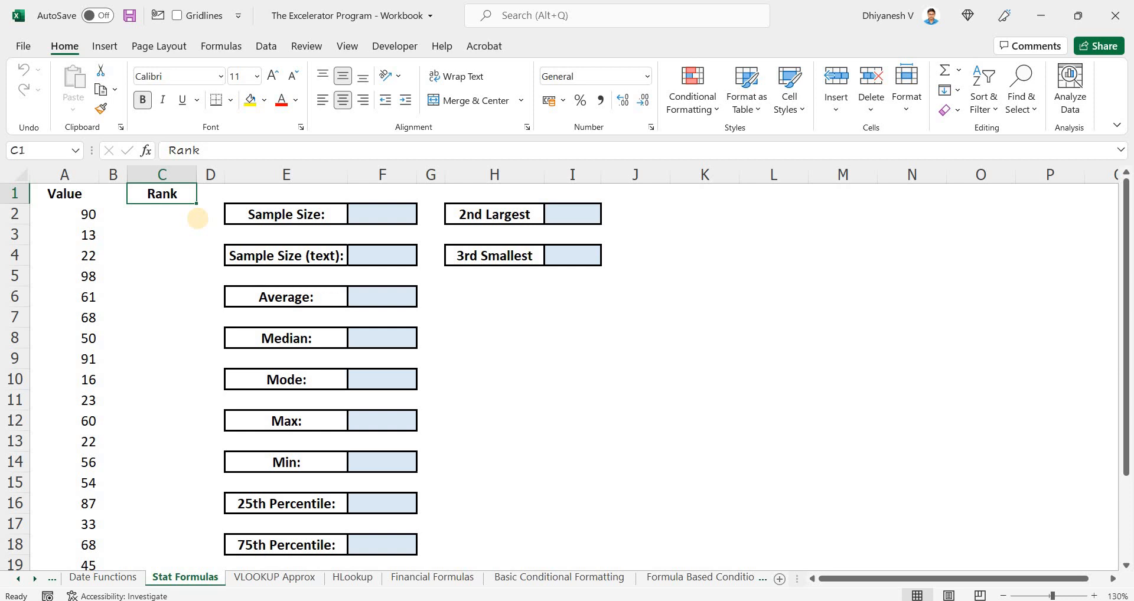
pyautogui.press('Down')
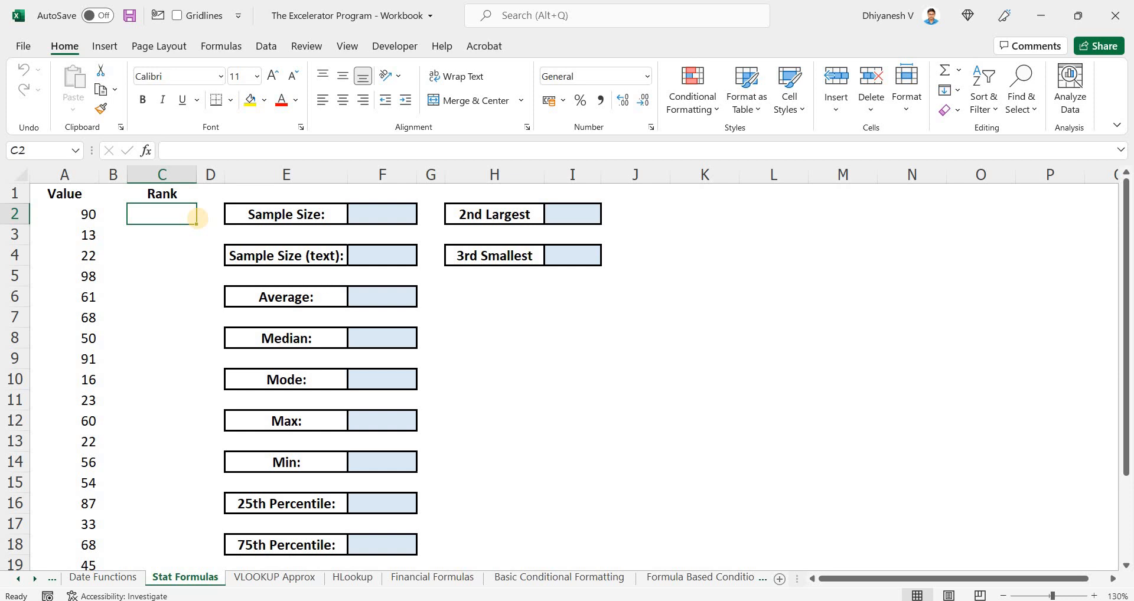
pyautogui.write('=ran')
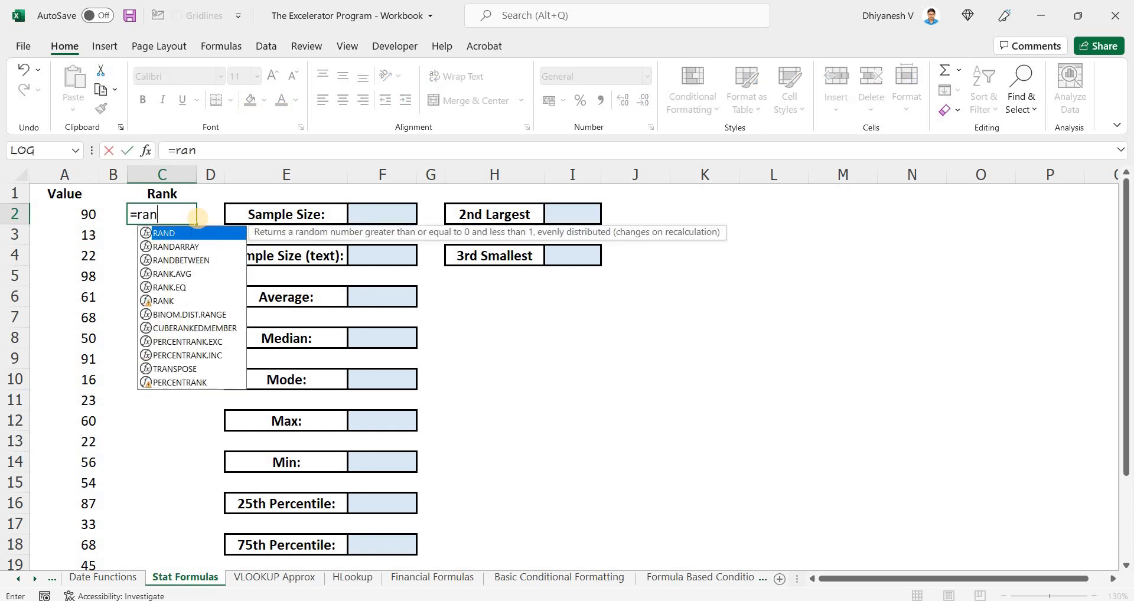
pyautogui.write('k')
pyautogui.press('Down')
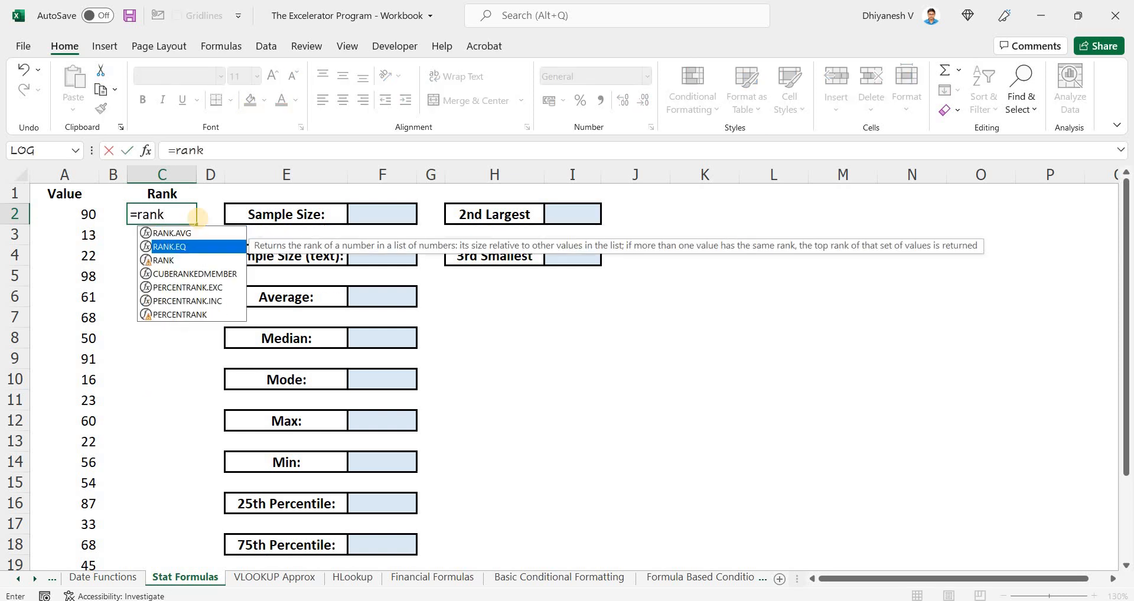
pyautogui.press('Tab')
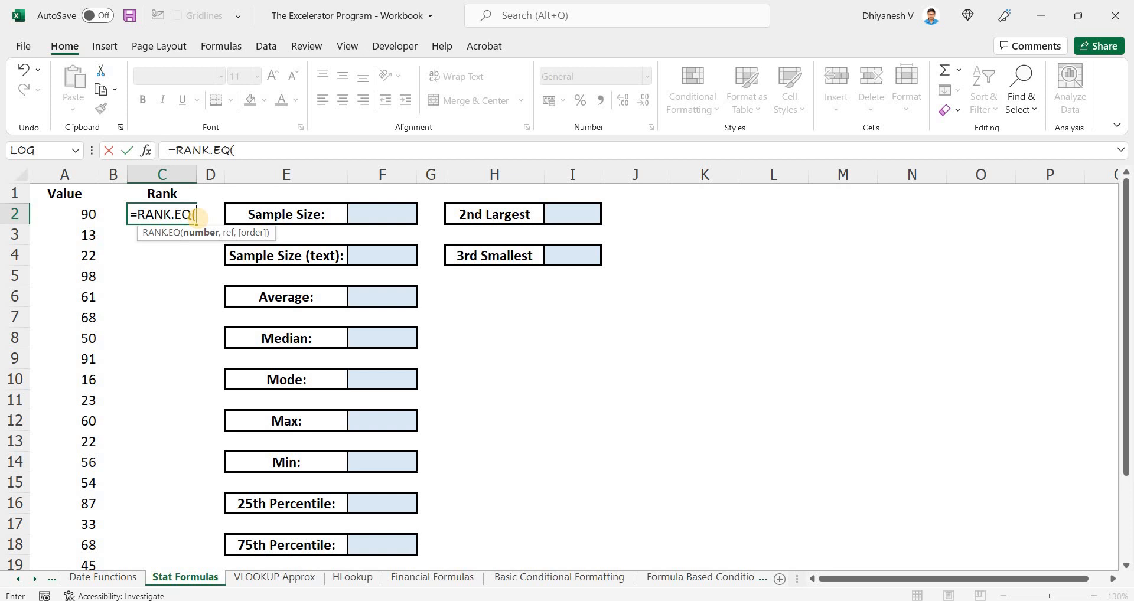
pyautogui.press('Left')
pyautogui.press('Left')
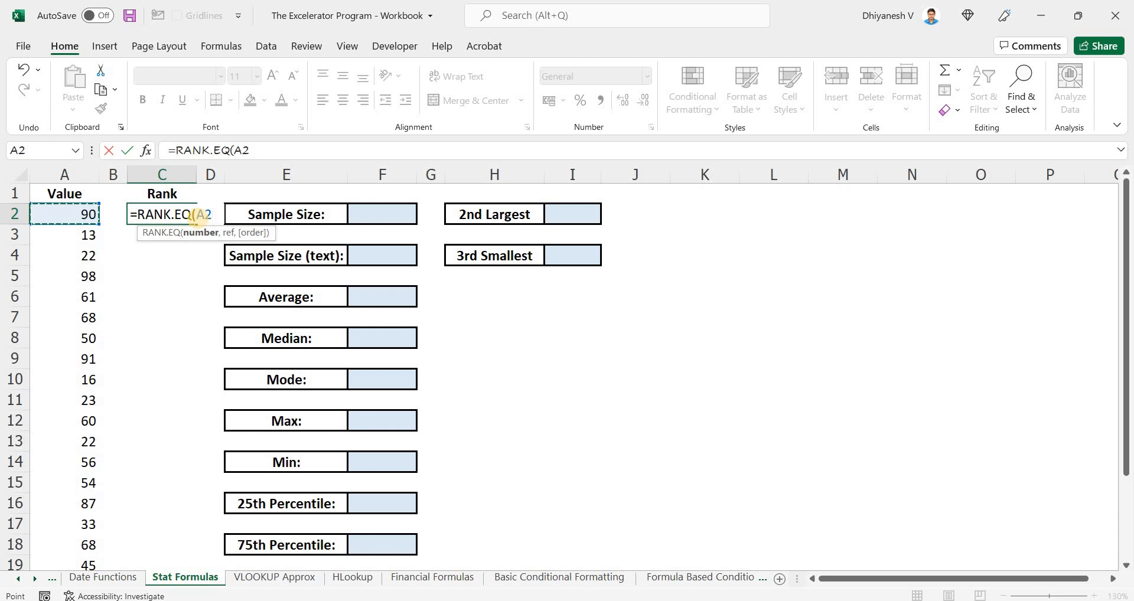
# Step: Use the absolute range $A$2:$A$20 as the reference list of the RANK.EQ formula
pyautogui.write(',')
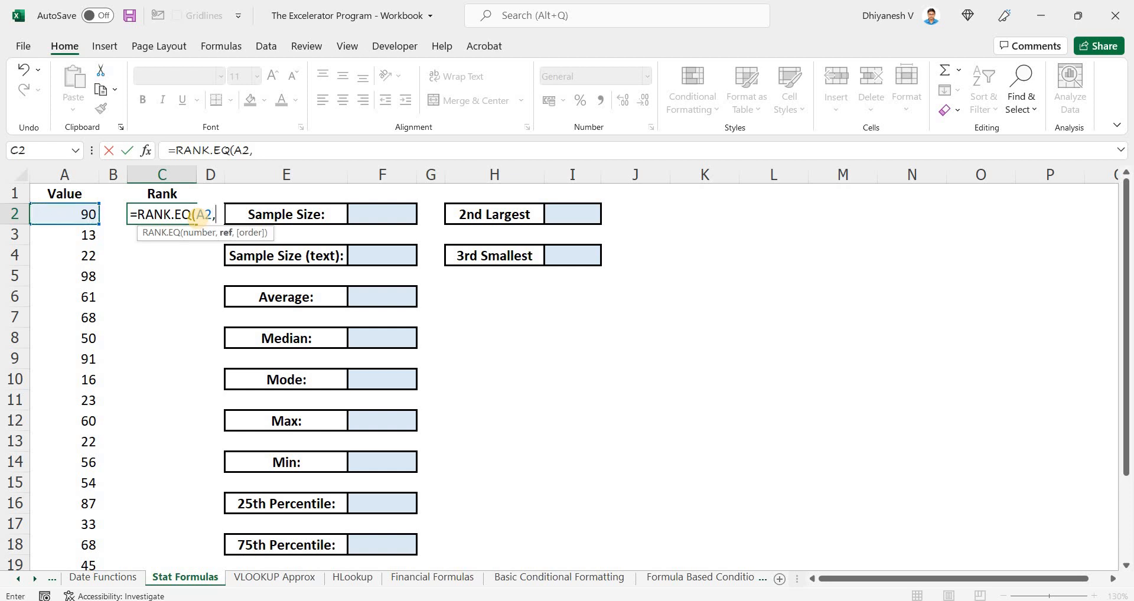
pyautogui.press('Left')
pyautogui.press('Left')
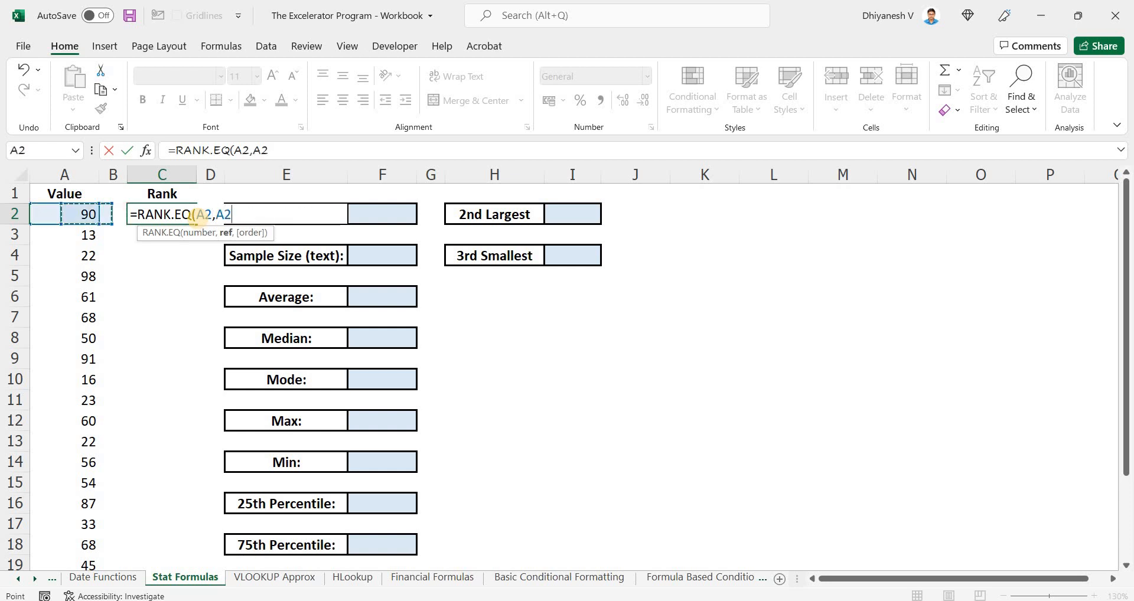
pyautogui.hotkey('ctrl', 'shift', 'Down')
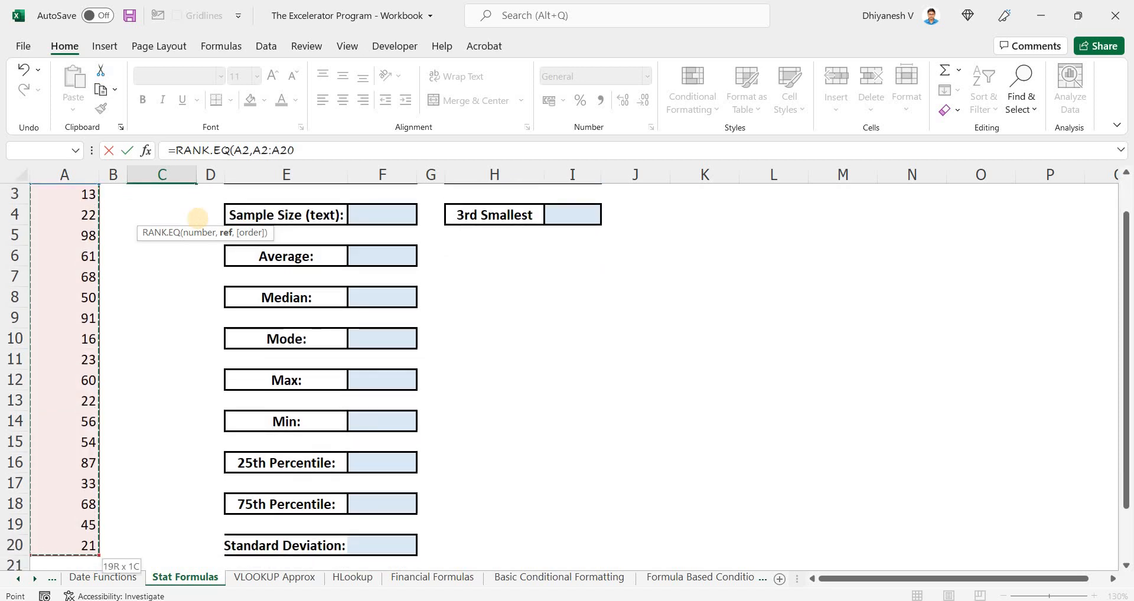
pyautogui.press('F4')
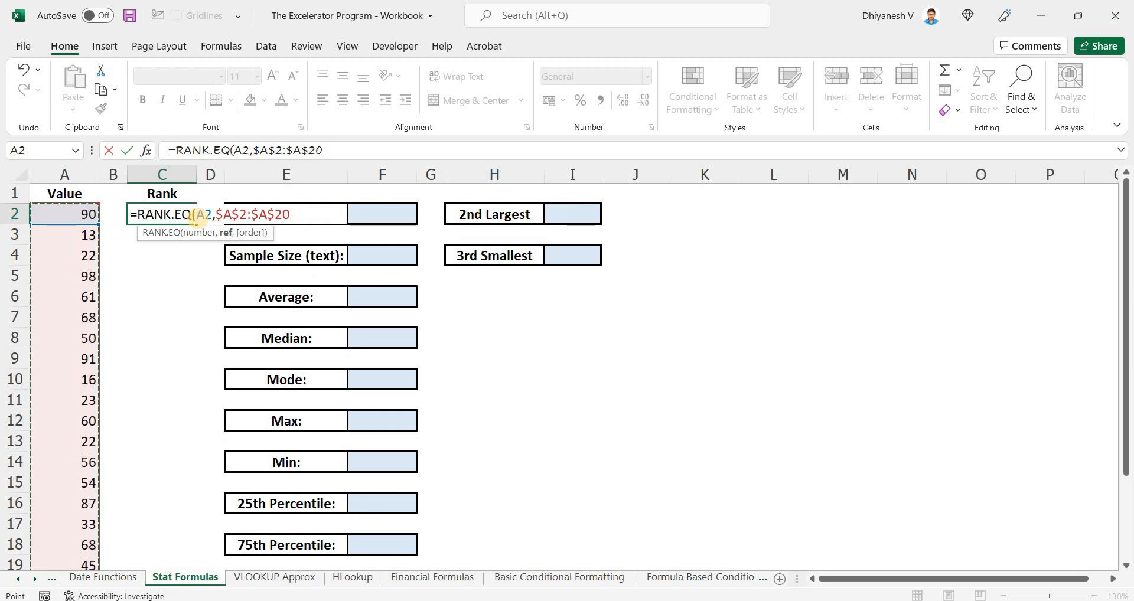
# Step: Set the ranking order to 0 - Descending and complete the RANK.EQ formula in C2
pyautogui.write(',')
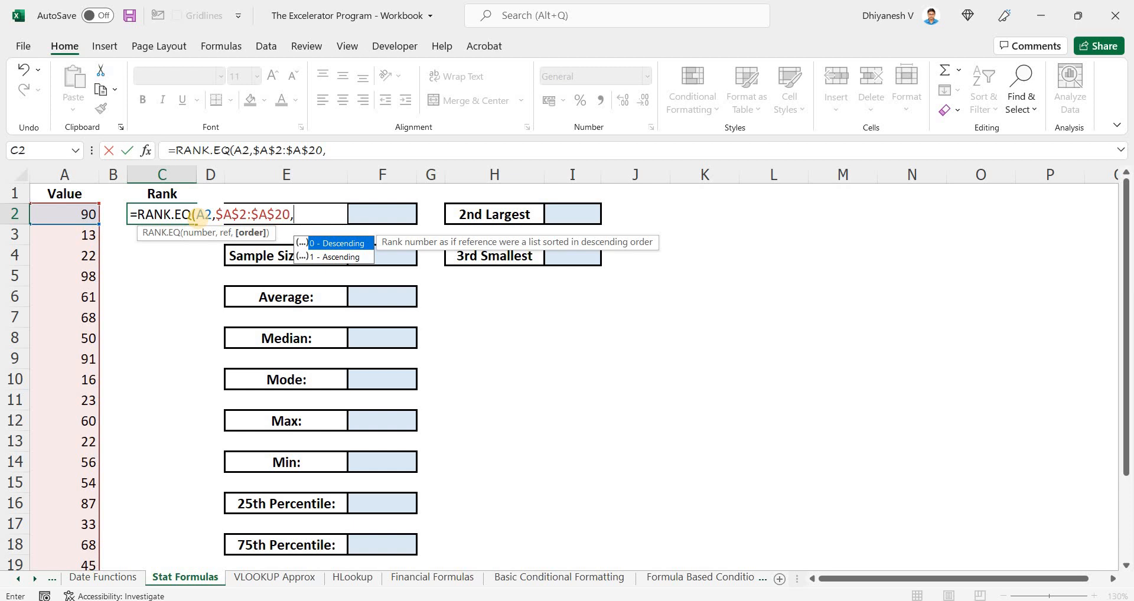
pyautogui.press('Down')
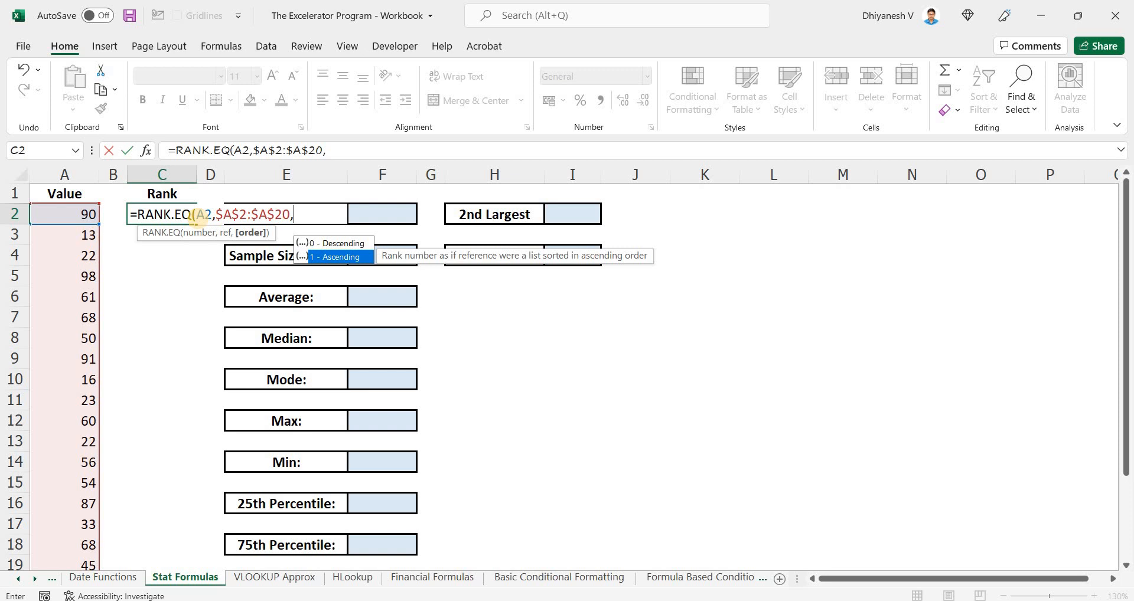
pyautogui.press('Up')
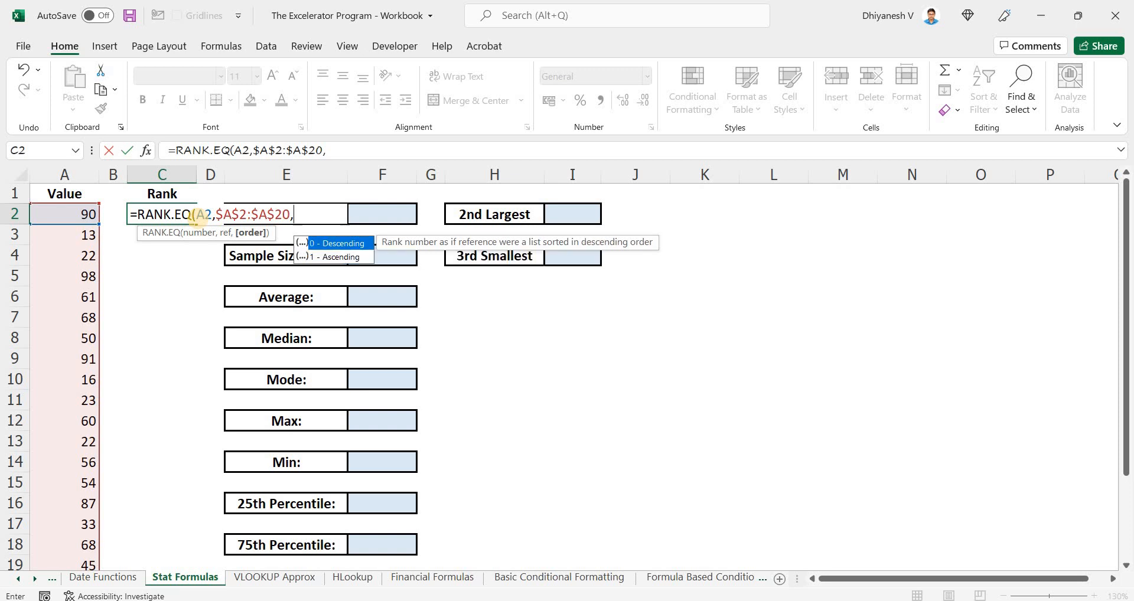
pyautogui.press('Tab')
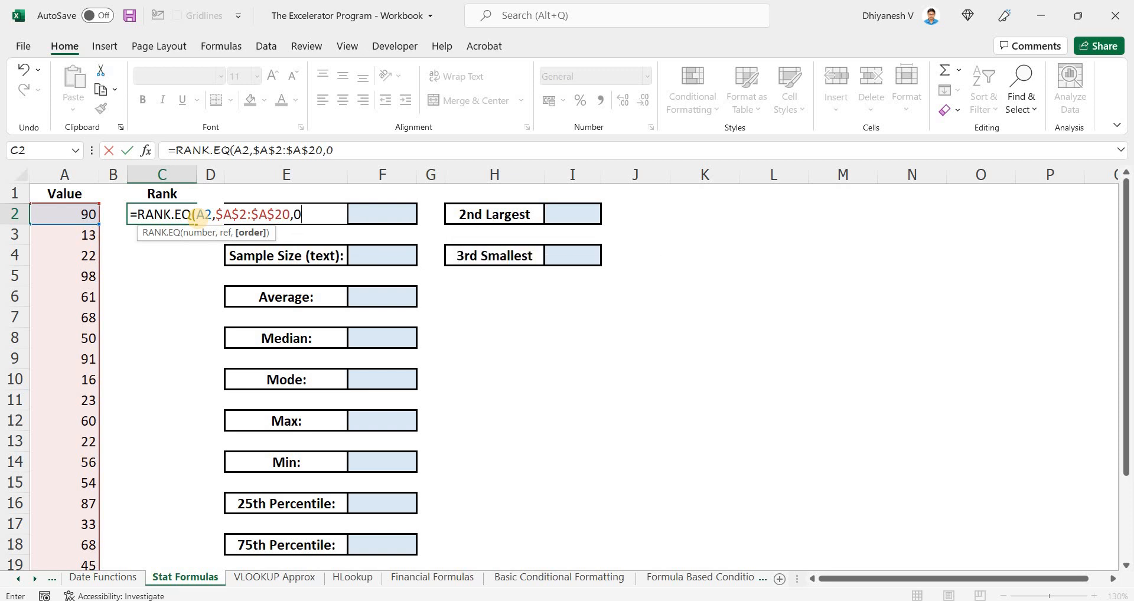
pyautogui.write(')')
pyautogui.press('Return')
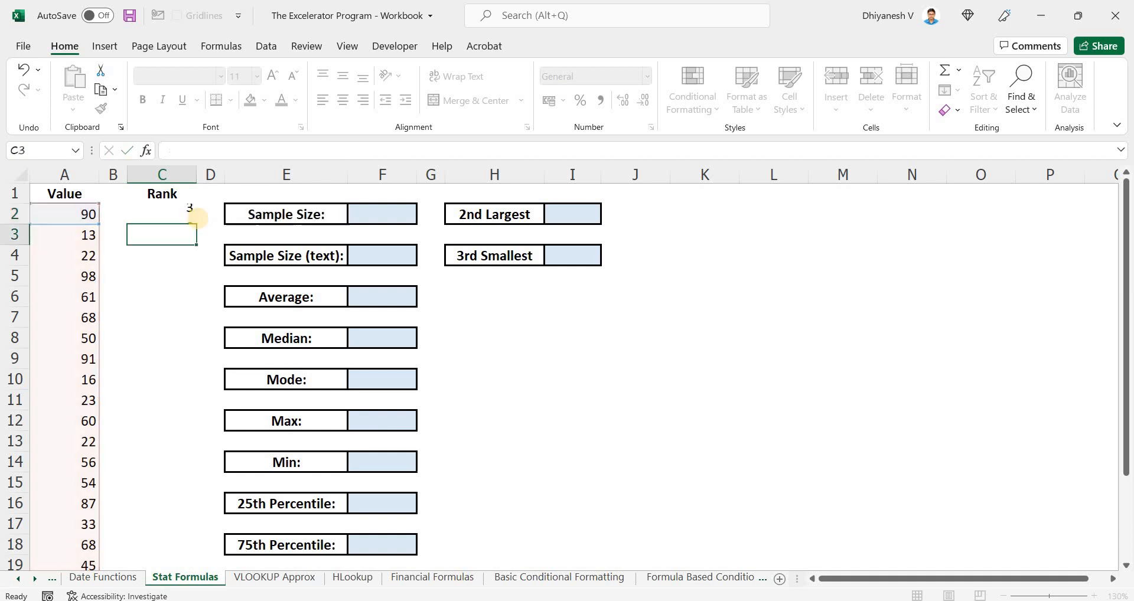
# Step: Fill the RANK.EQ formula from C2 down to C20, alongside the last value in column A
pyautogui.press('Left')
pyautogui.press('Left')
pyautogui.hotkey('ctrl', 'Down')
pyautogui.press('Right')
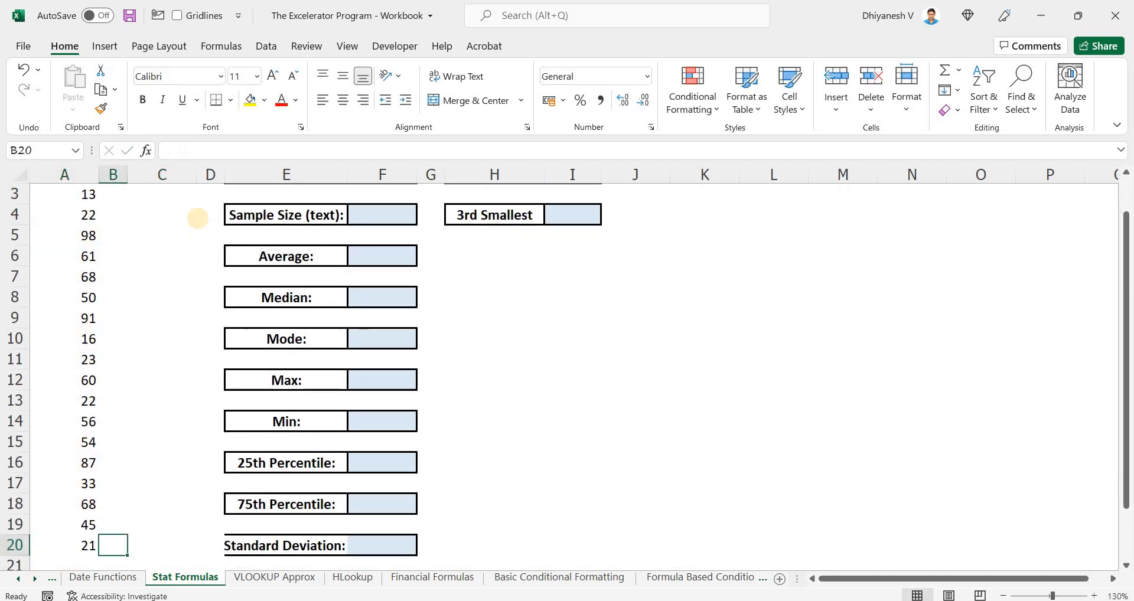
pyautogui.press('Right')
pyautogui.hotkey('ctrl', 'shift', 'Up')
pyautogui.hotkey('ctrl', 'd')
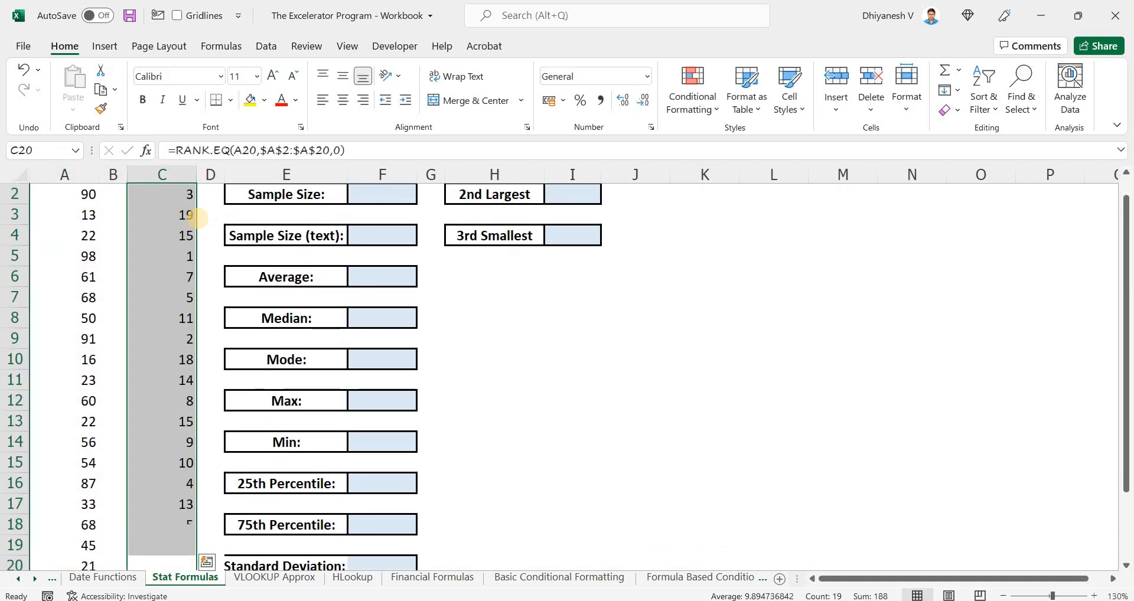
# Step: Compare the ranks given to the duplicate values of 68 in rows 7 and 18
pyautogui.press('Up')
pyautogui.press('Up')
pyautogui.press('Up')
pyautogui.hotkey('ctrl', 'Up')
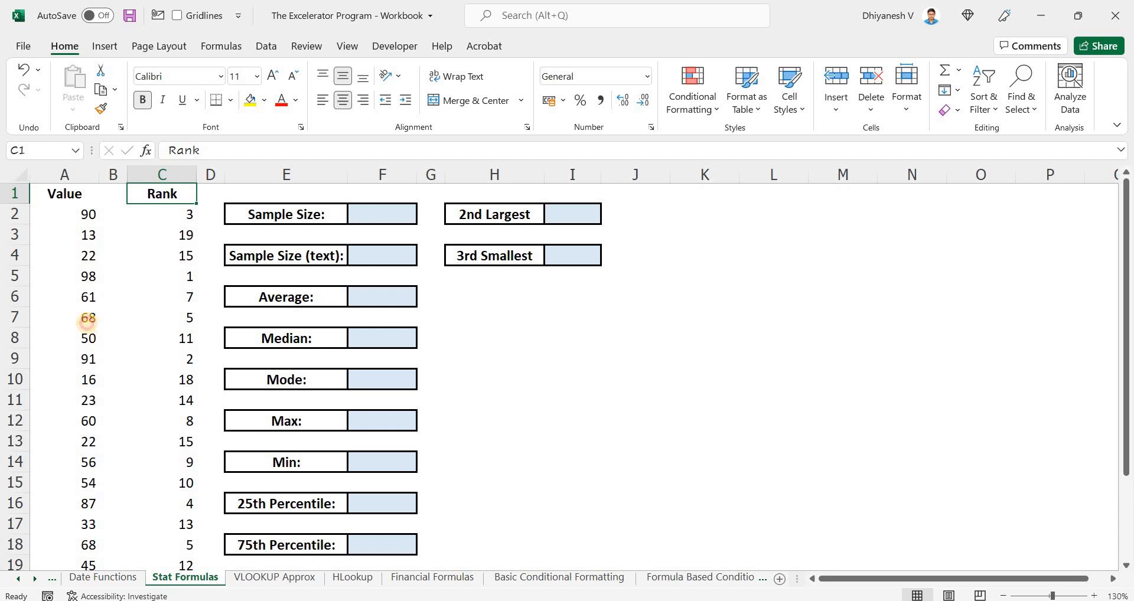
pyautogui.moveTo(92, 325); pyautogui.dragTo(165, 318)
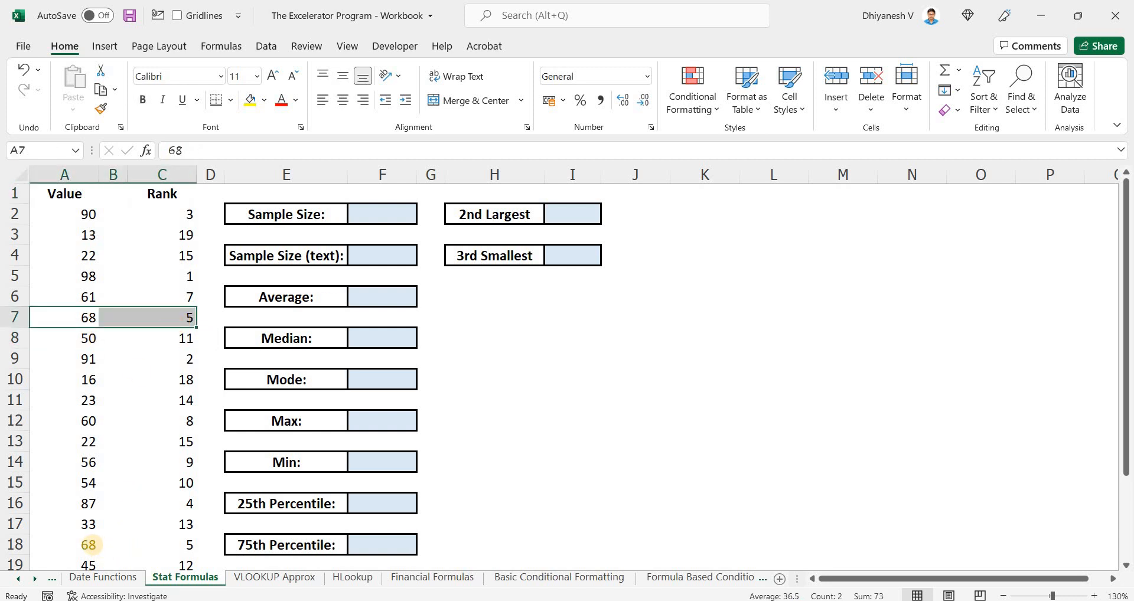
pyautogui.keyDown('ctrl'); pyautogui.moveTo(89, 545); pyautogui.dragTo(175, 542); pyautogui.keyUp('ctrl')
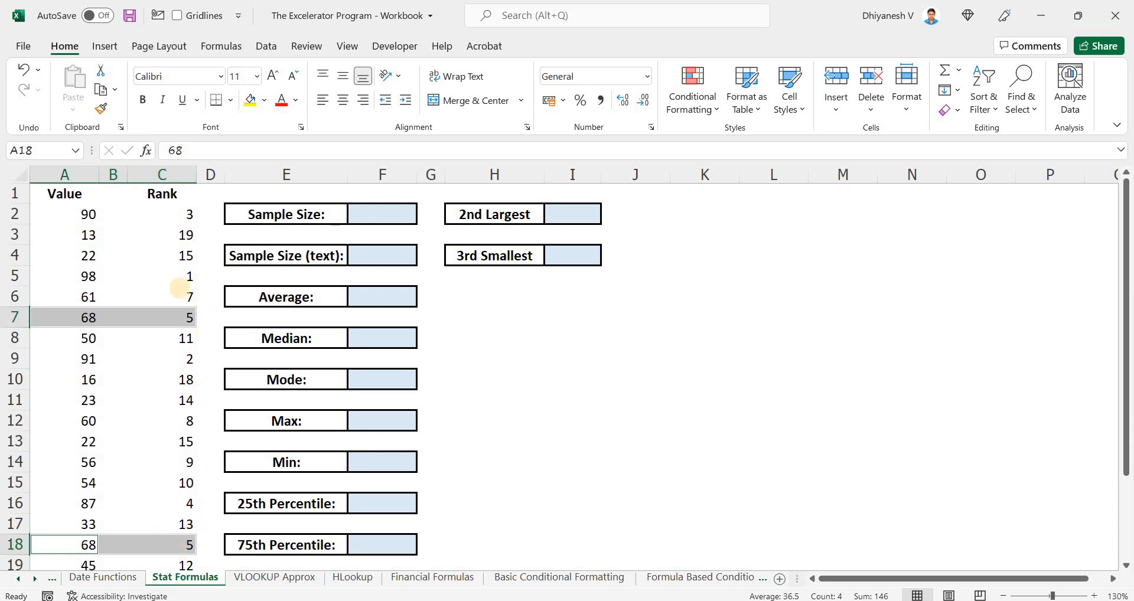
pyautogui.scroll(-2, 212, 374)
pyautogui.scroll(2, 184, 336)
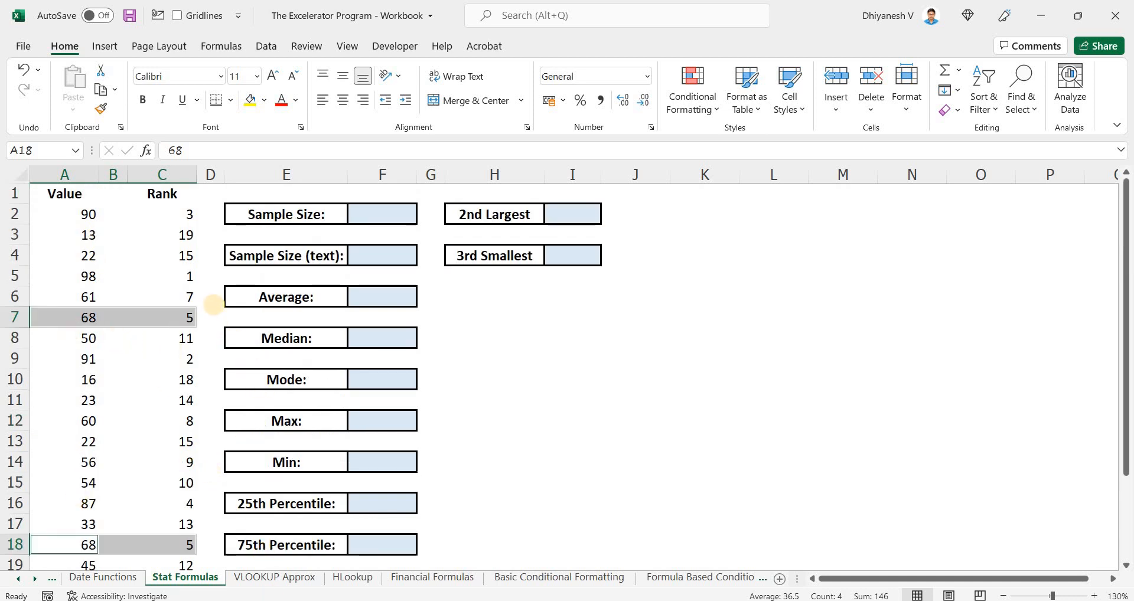
# Step: Change the function in C2 to RANK.AVG, keeping the arguments A2, $A$2:$A$20 and 0
pyautogui.click(180, 297)
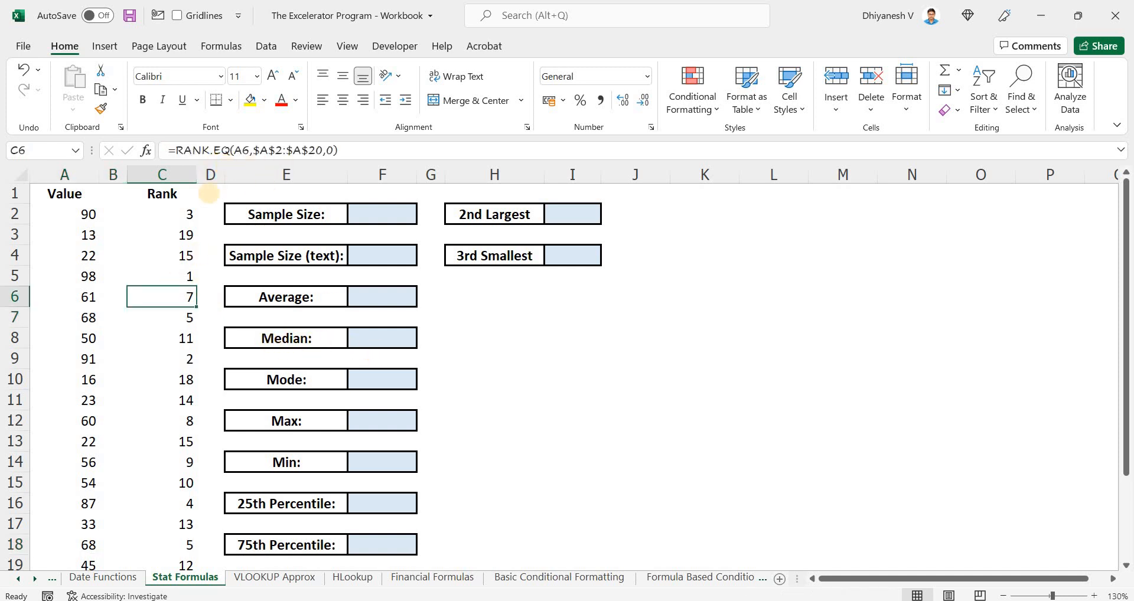
pyautogui.click(179, 212)
pyautogui.click(222, 150)
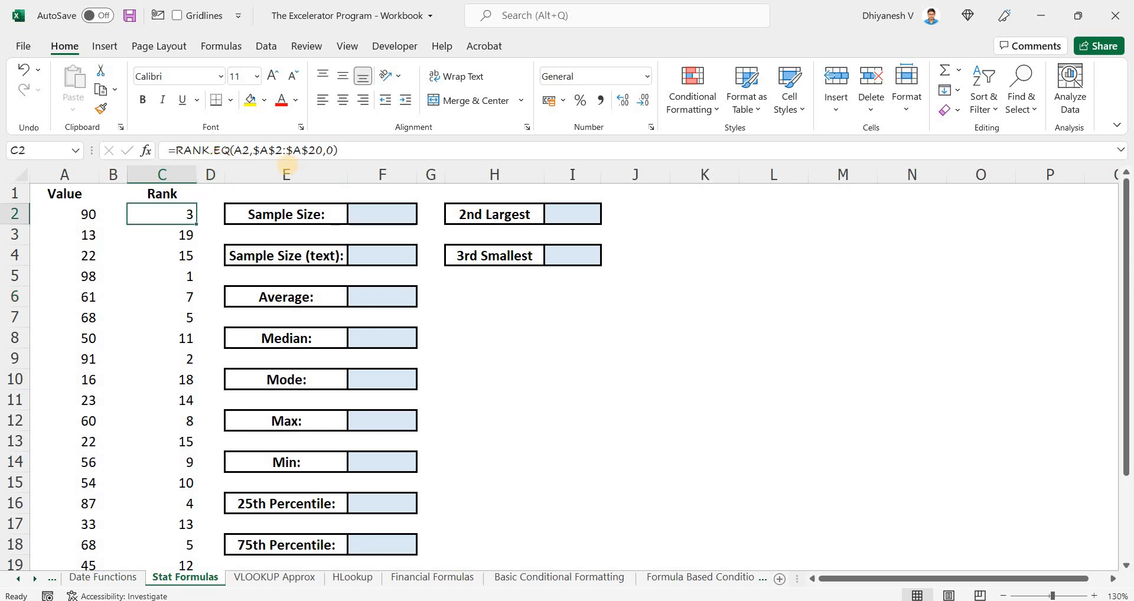
pyautogui.hotkey('shift', 'Left')
pyautogui.hotkey('shift', 'Left')
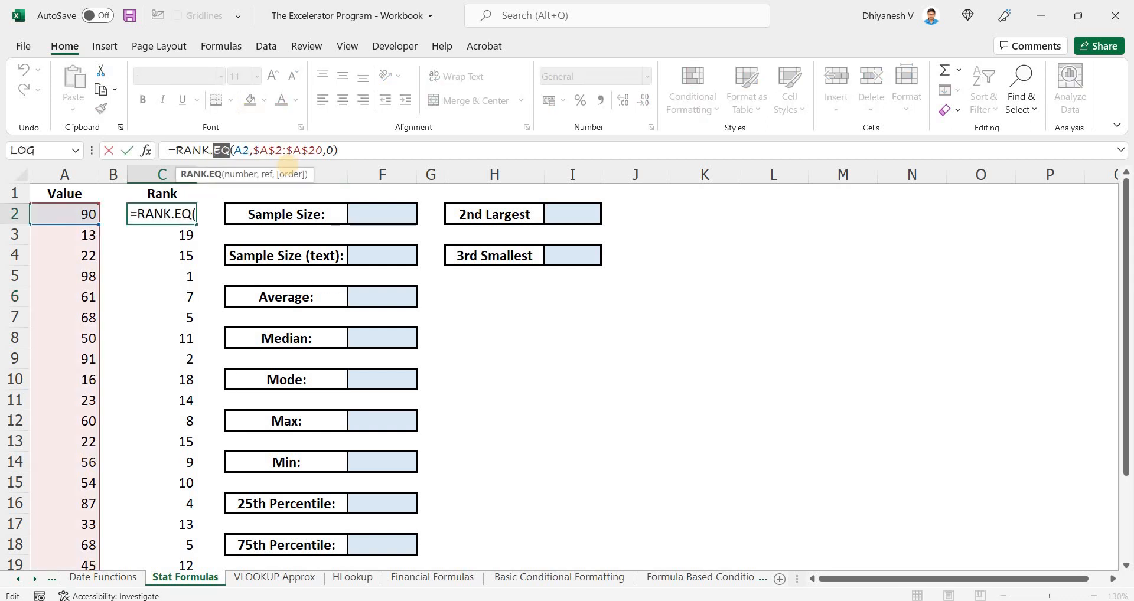
pyautogui.write('AVG')
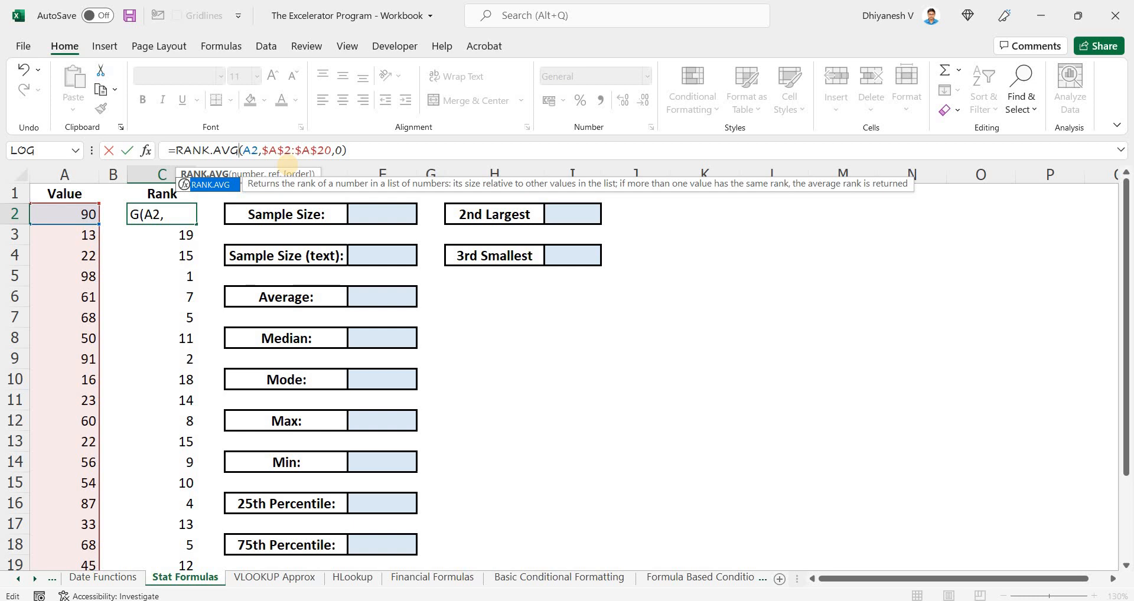
pyautogui.press('Return')
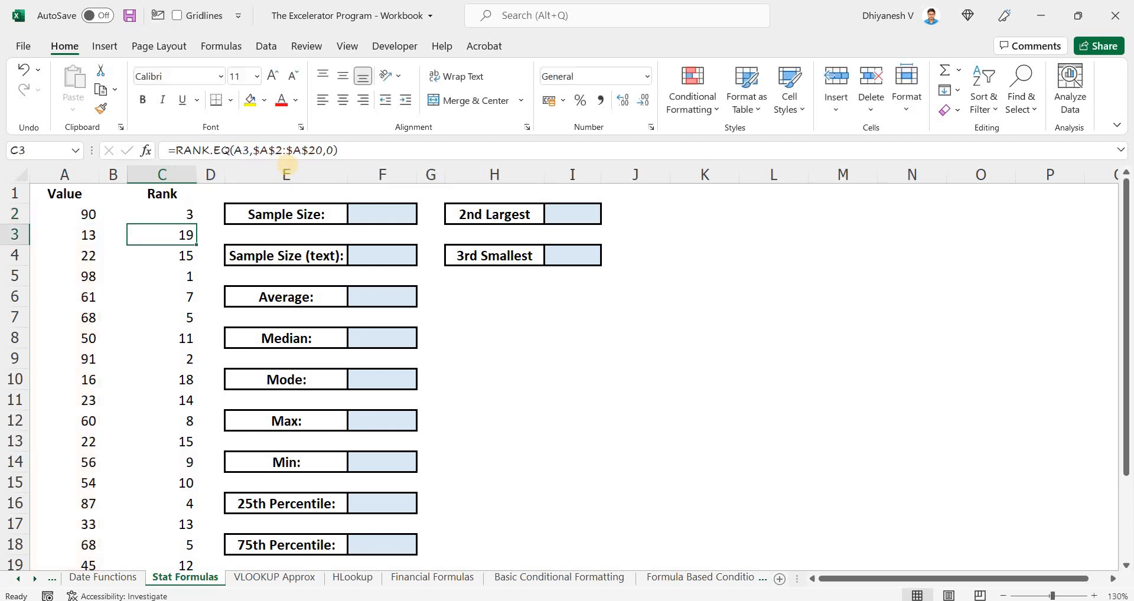
# Step: Fill the RANK.AVG formula from C2 down through C20
pyautogui.press('Up')
pyautogui.hotkey('ctrl', 'shift', 'Down')
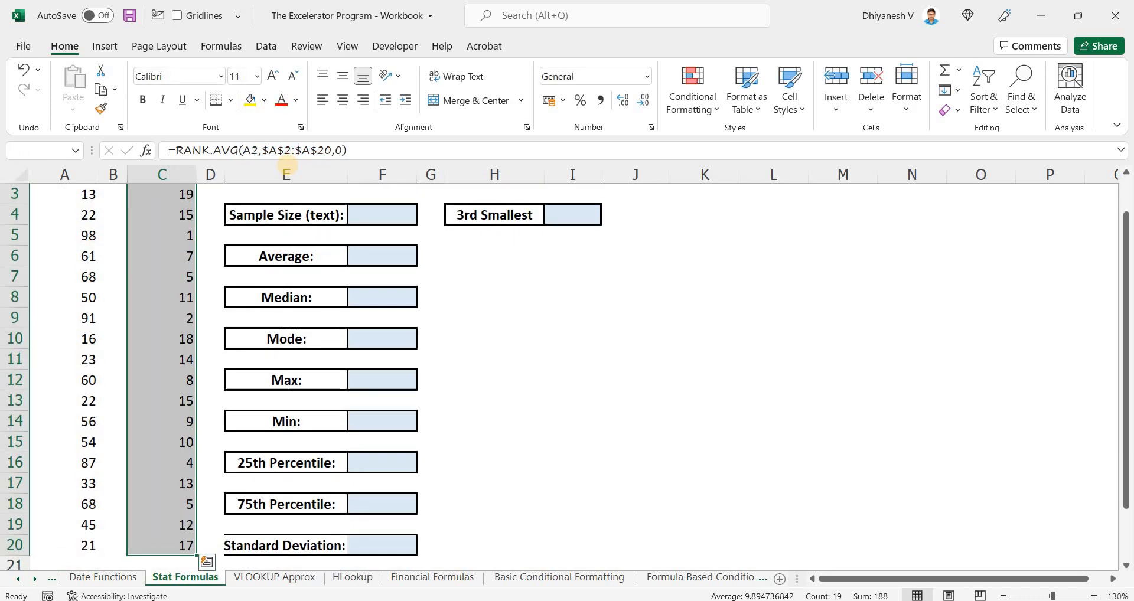
pyautogui.hotkey('ctrl', 'd')
pyautogui.scroll(1, 294, 326)
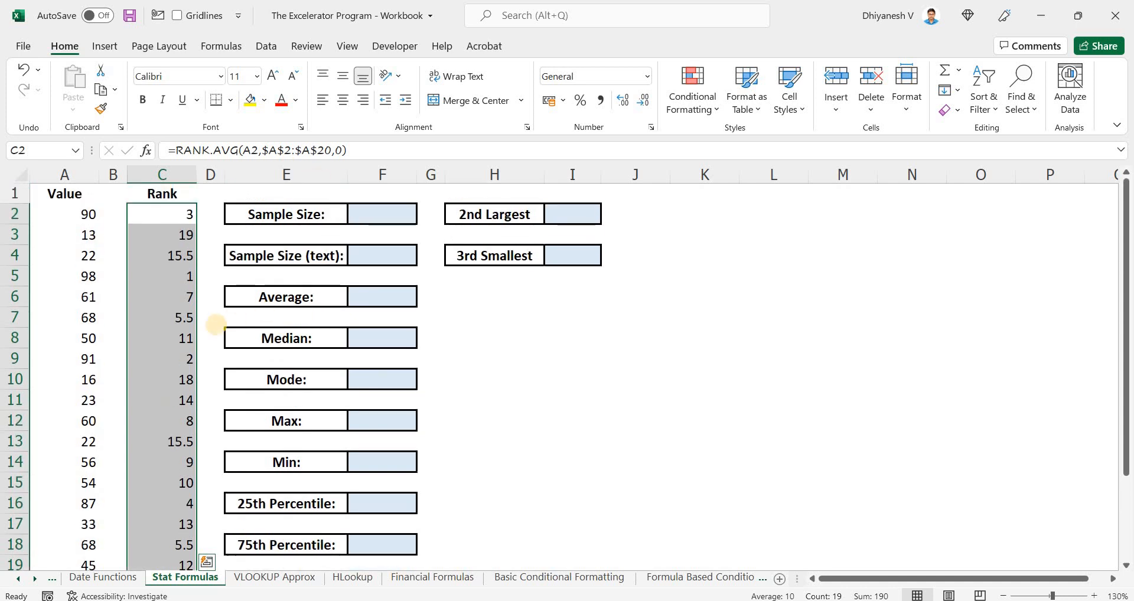
# Step: Compare the average ranks of the duplicate values 68 (C7, C18) and 22 (C4, C13)
pyautogui.click(172, 322)
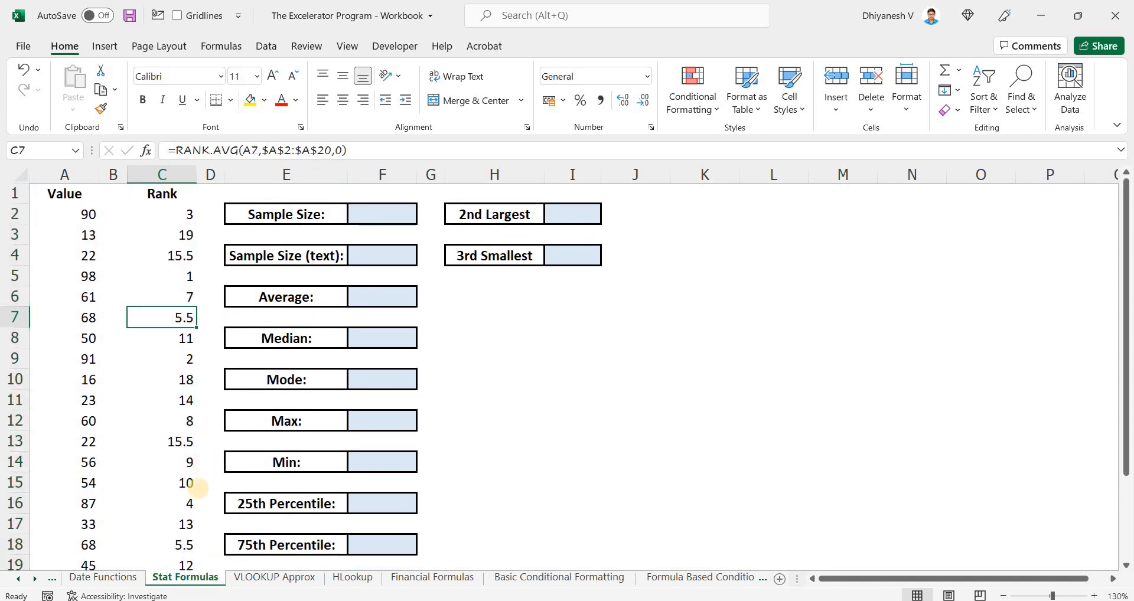
pyautogui.keyDown('ctrl'); pyautogui.click(184, 544); pyautogui.keyUp('ctrl')
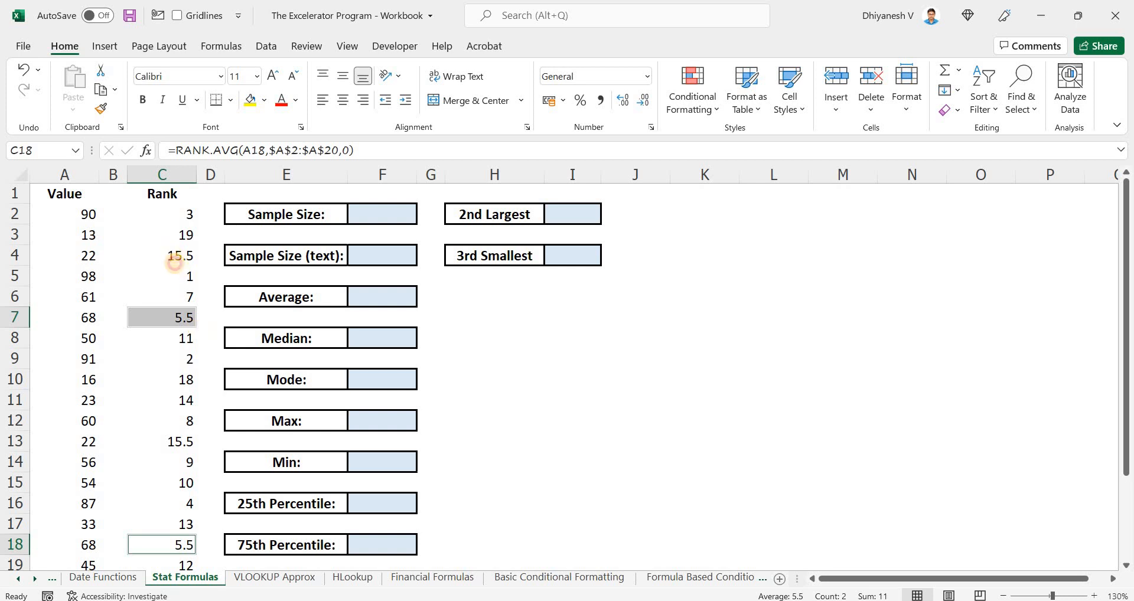
pyautogui.click(174, 259)
pyautogui.click(189, 442)
pyautogui.scroll(-1, 269, 520)
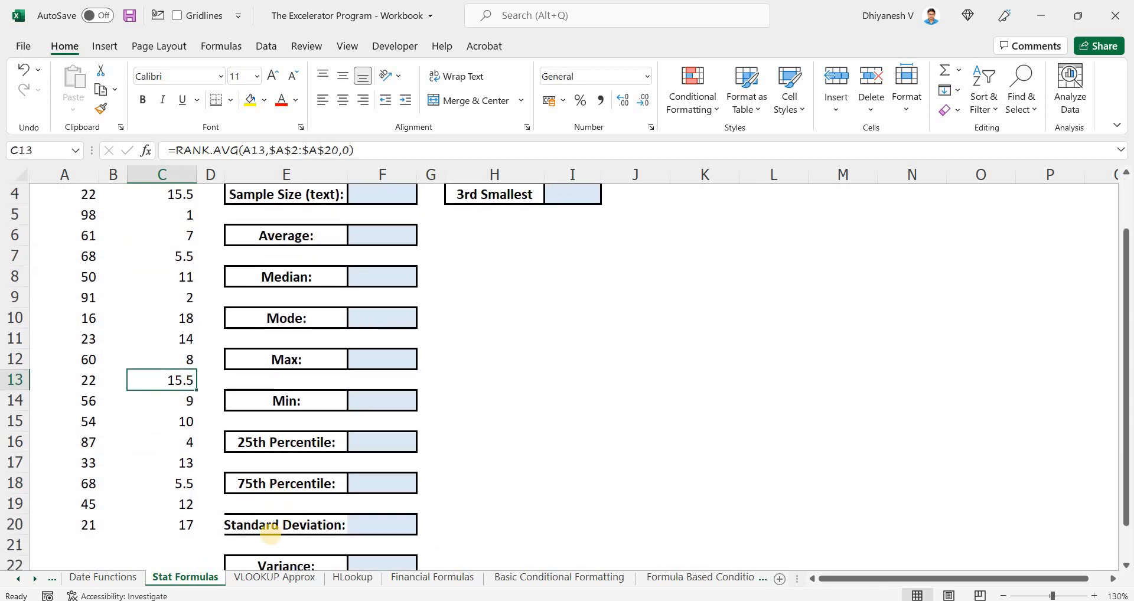
pyautogui.scroll(1, 206, 349)
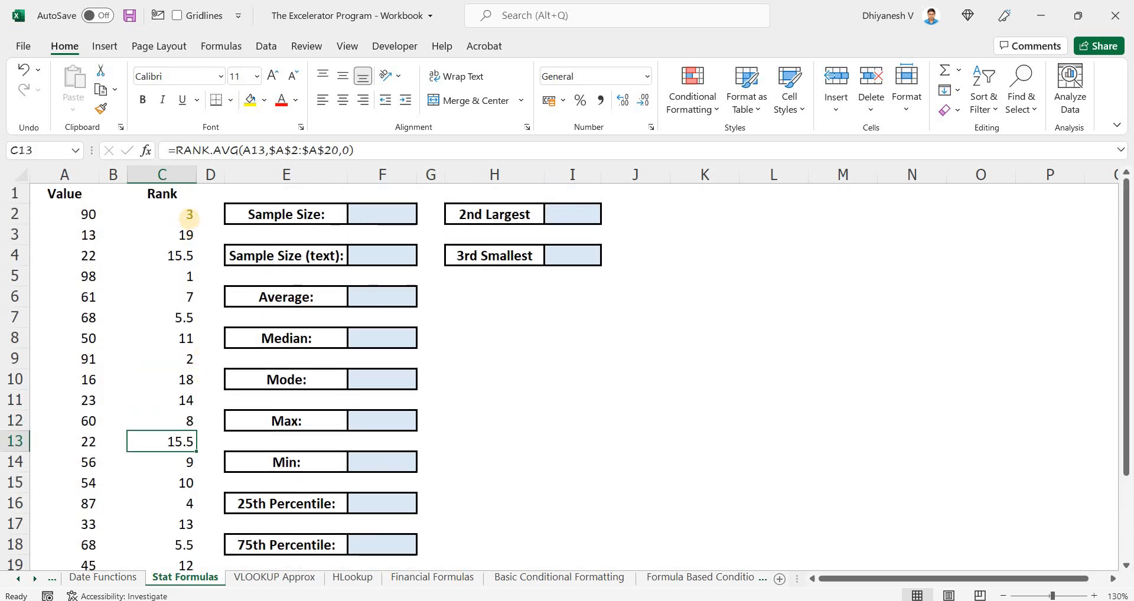
# Step: Undo the RANK.AVG and RANK.EQ entries in C2:C20 so the Rank column is empty
pyautogui.moveTo(188, 216); pyautogui.dragTo(171, 360)
pyautogui.moveTo(168, 470); pyautogui.dragTo(184, 524)
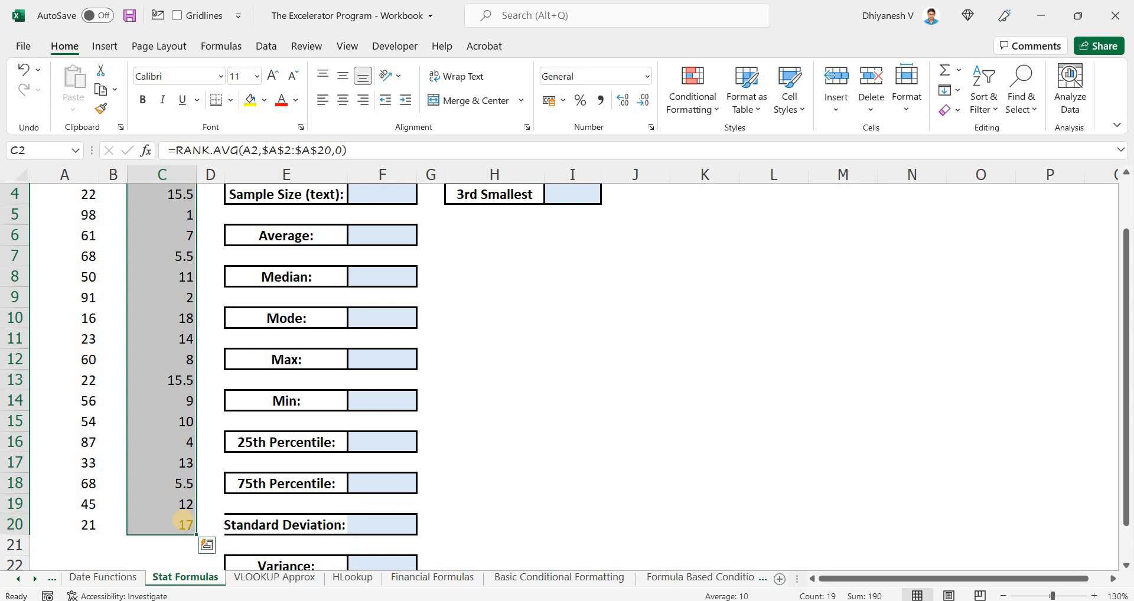
pyautogui.hotkey('ctrl', 'z')
pyautogui.hotkey('ctrl', 'z')
pyautogui.hotkey('ctrl', 'z')
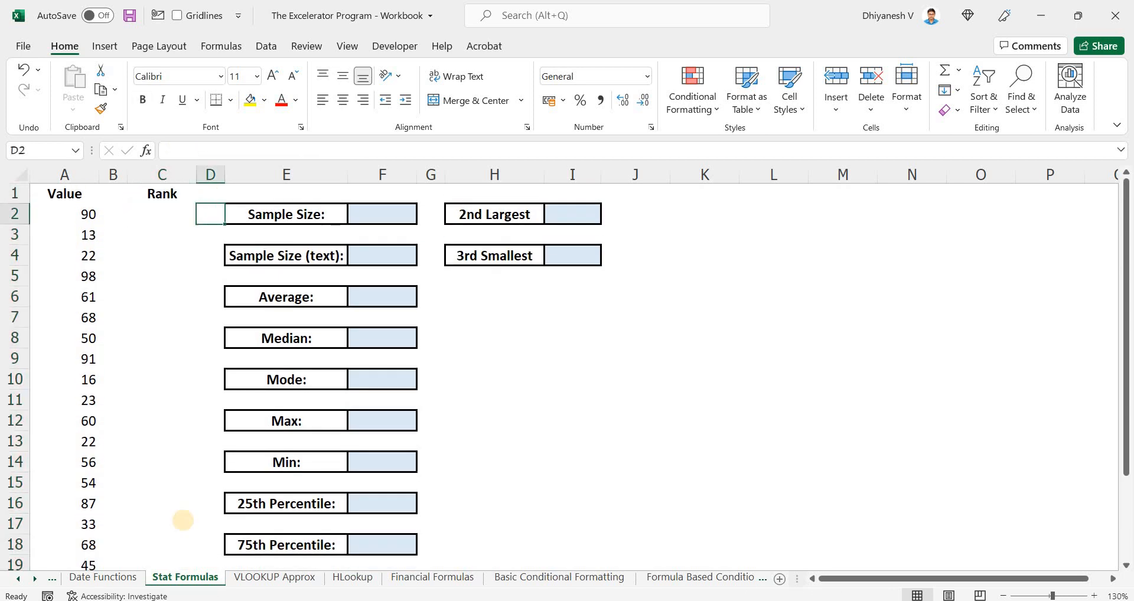
# Step: Enter =COUNT(A2:A20) in F2 for the Sample Size
pyautogui.press('Right')
pyautogui.press('Right')
pyautogui.press('Left')
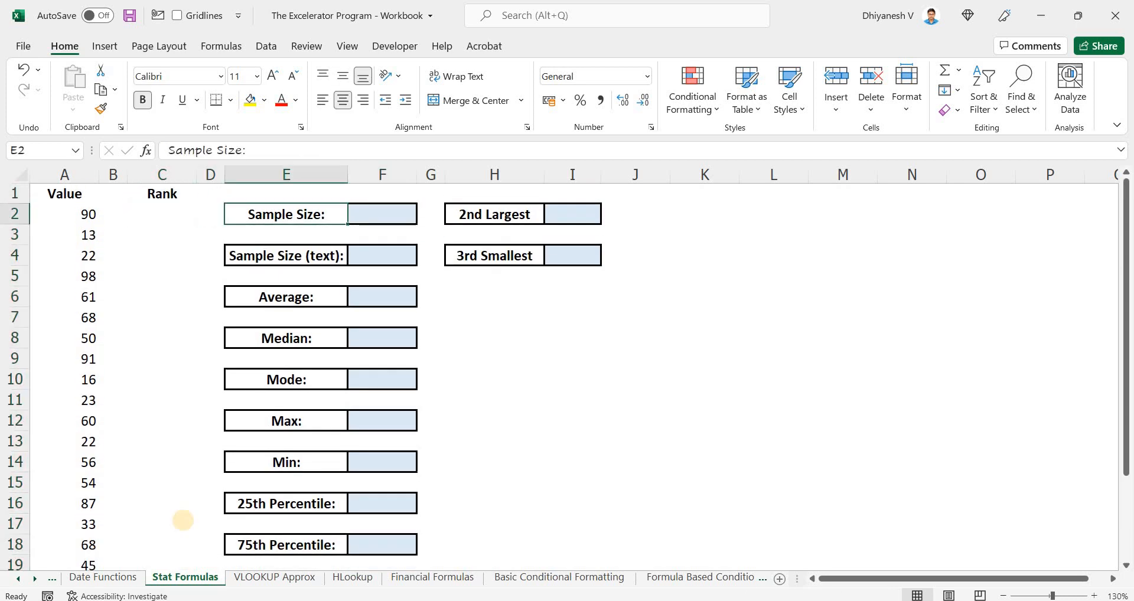
pyautogui.press('Right')
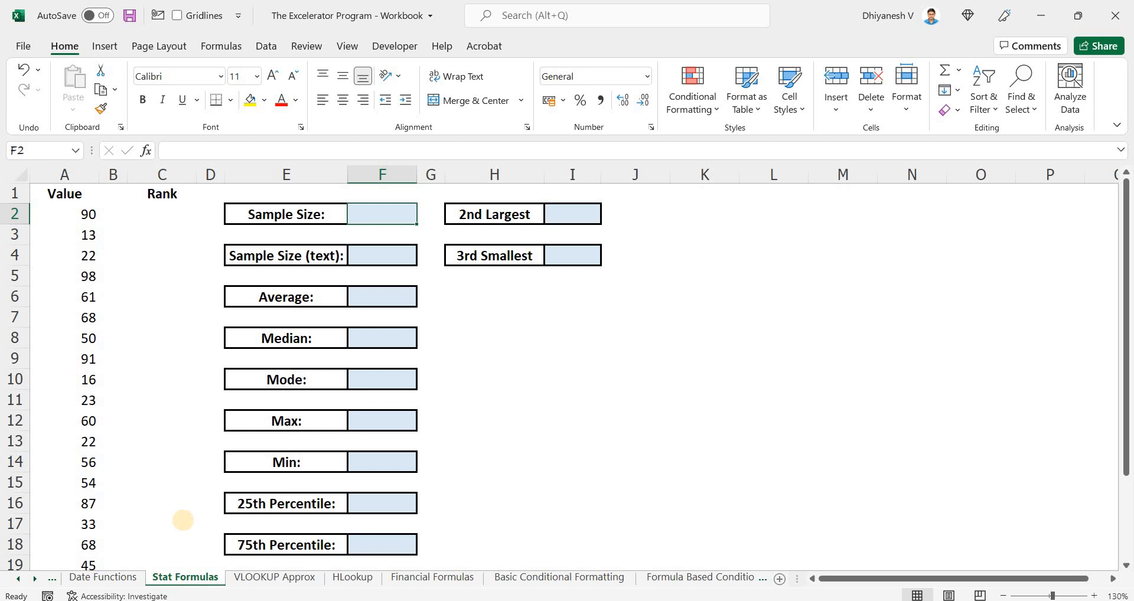
pyautogui.write('=count')
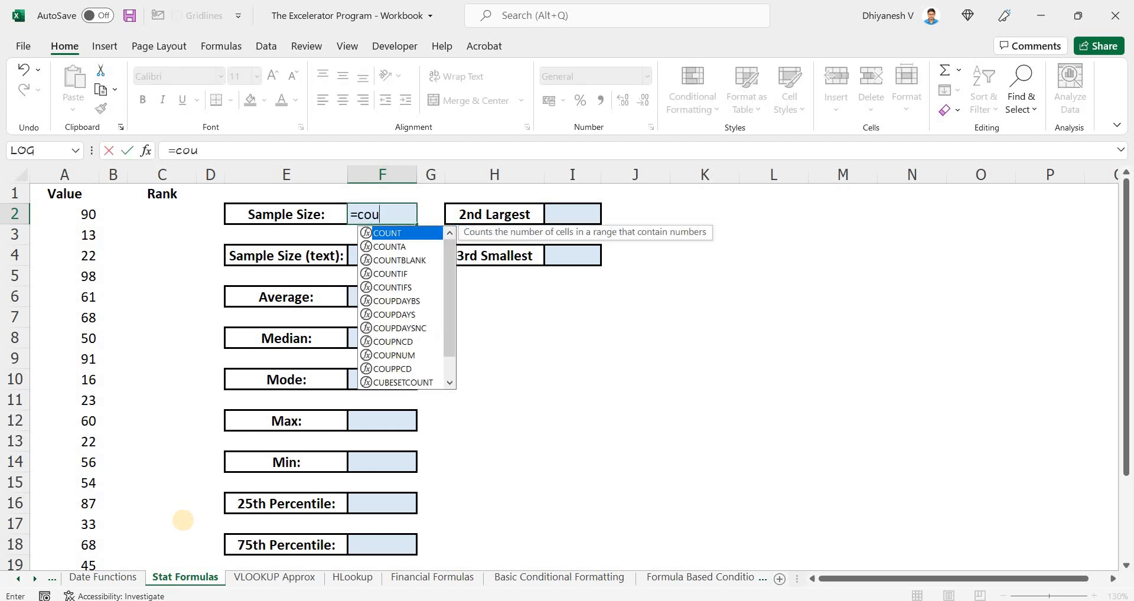
pyautogui.press('Tab')
pyautogui.press('Left')
pyautogui.press('Left')
pyautogui.press('Left')
pyautogui.press('Left')
pyautogui.press('Left')
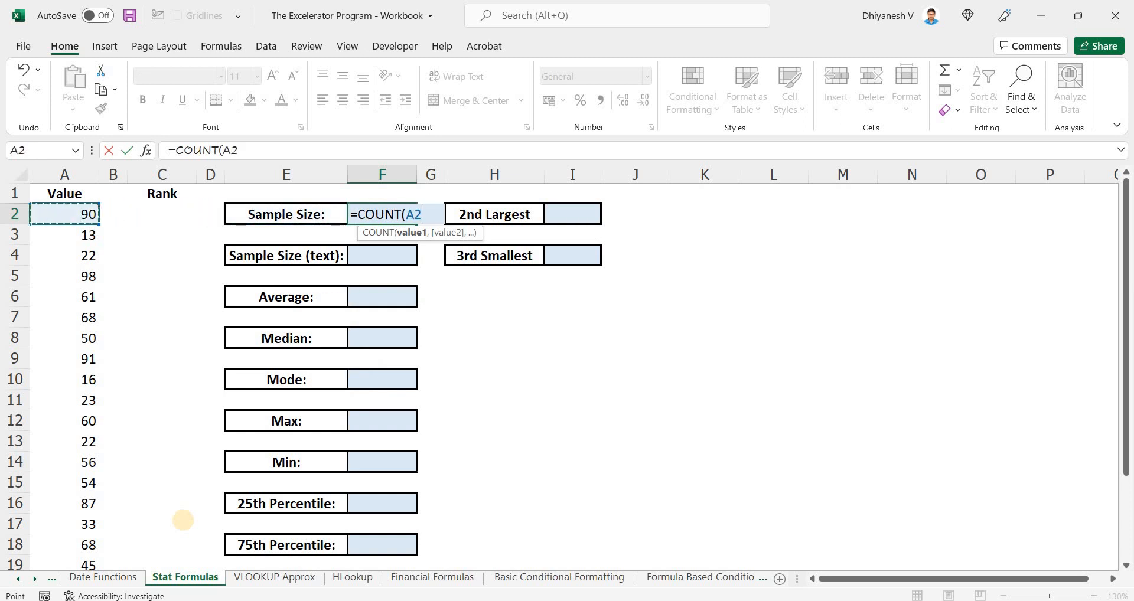
pyautogui.hotkey('ctrl', 'shift', 'Down')
pyautogui.press('Return')
pyautogui.scroll(1, 183, 520)
pyautogui.press('Up')
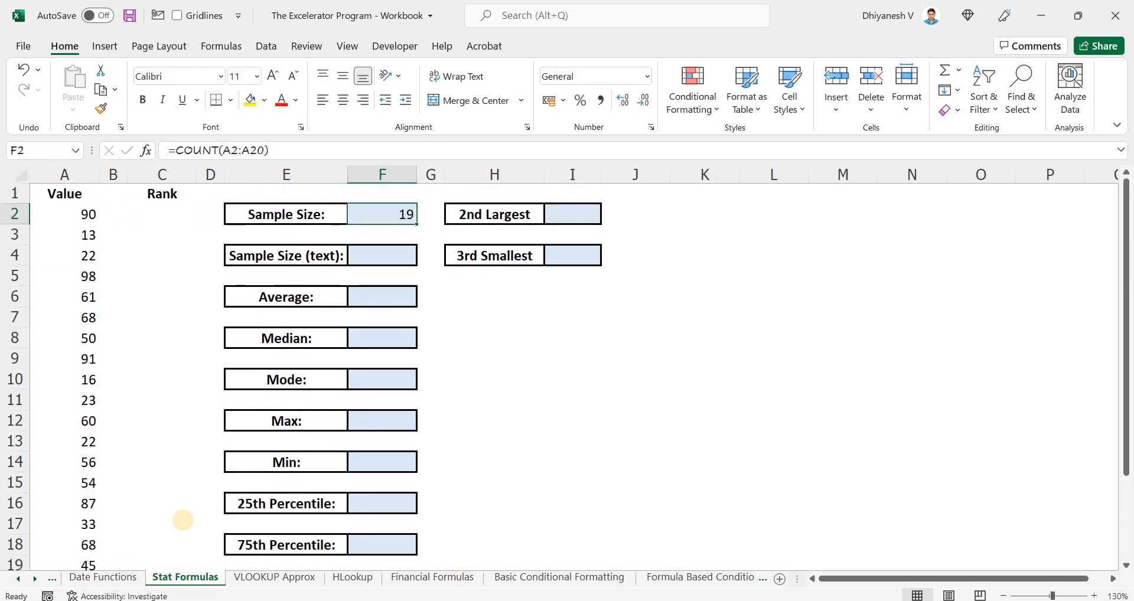
# Step: Examine the column A values against the COUNT formula in F2
pyautogui.press('Down')
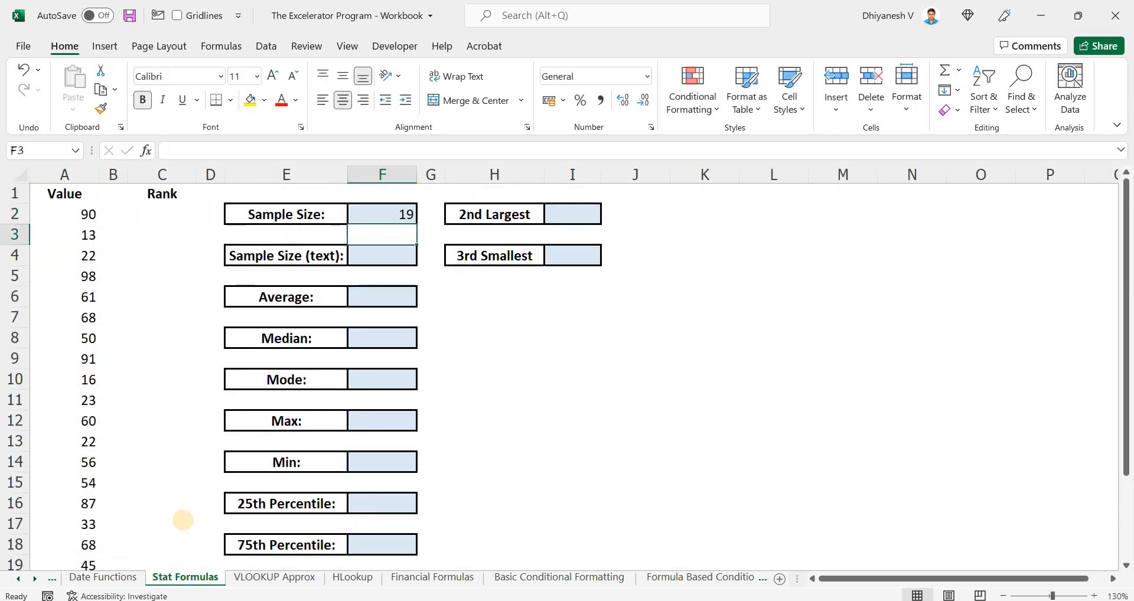
pyautogui.press('Left')
pyautogui.press('Left')
pyautogui.press('Left')
pyautogui.press('Left')
pyautogui.press('Left')
pyautogui.press('Down')
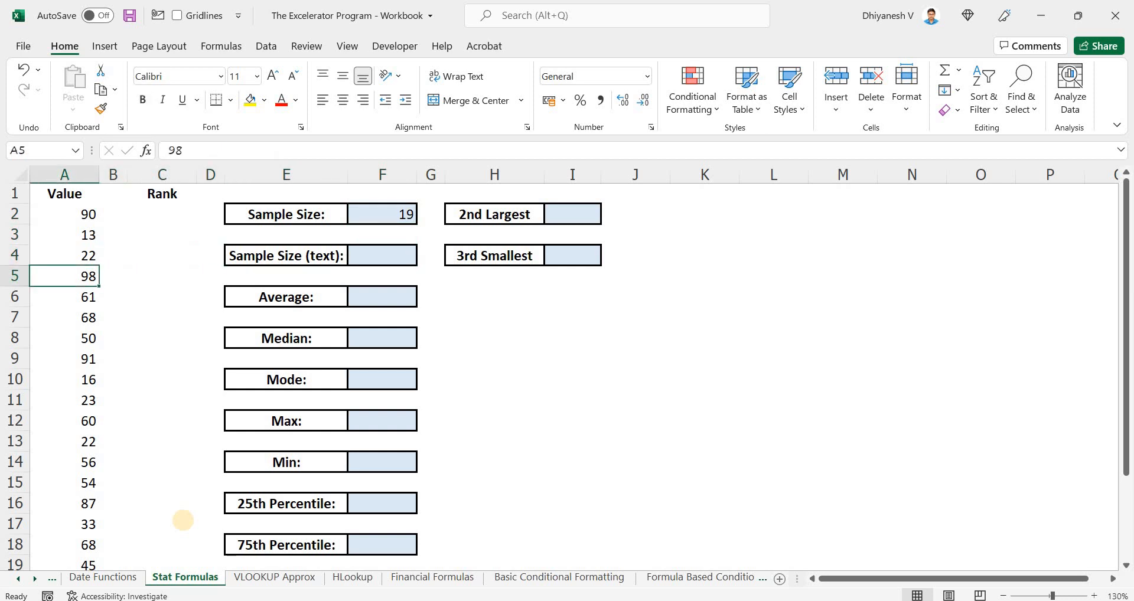
pyautogui.press('Up')
pyautogui.press('Right')
pyautogui.press('Right')
pyautogui.press('Right')
pyautogui.press('Up')
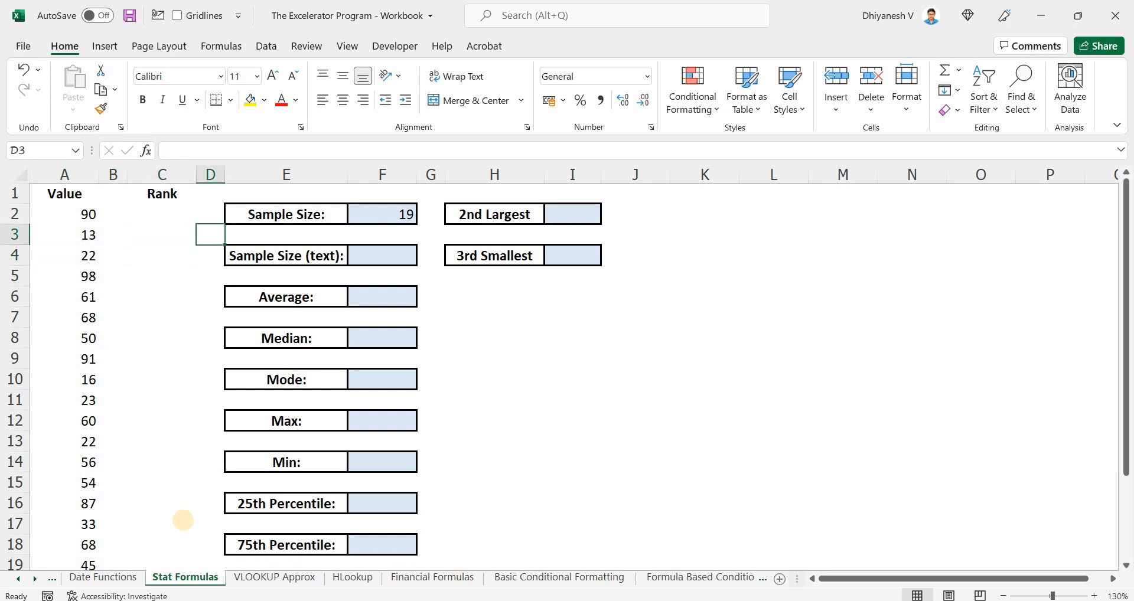
pyautogui.press('Right')
pyautogui.press('Right')
pyautogui.press('Up')
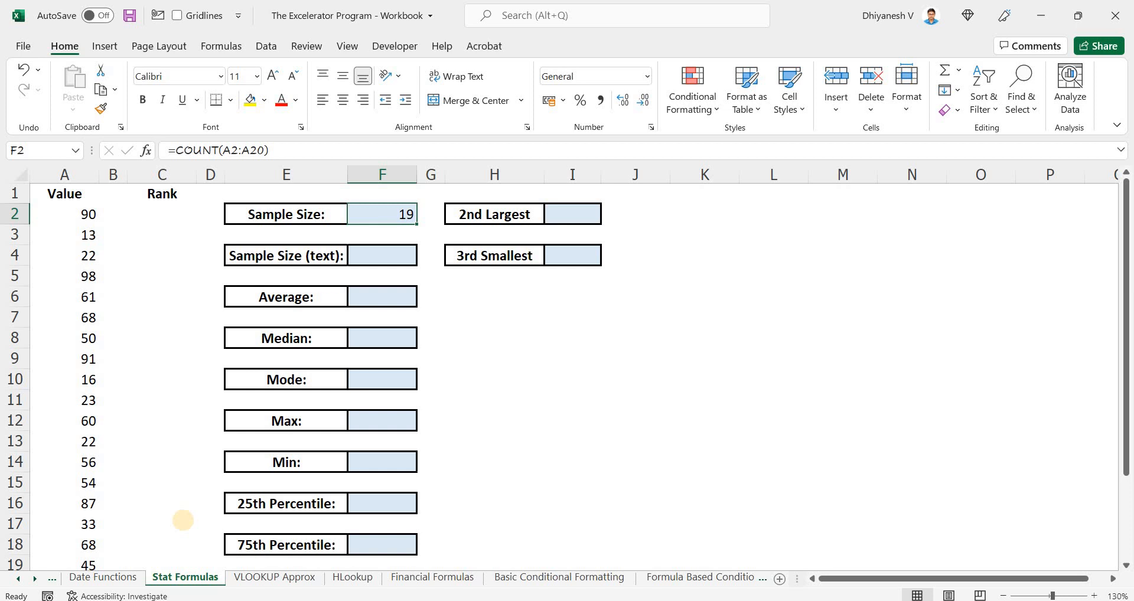
# Step: Enter =COUNTA(A2:A20) in F4 for the Sample Size (text)
pyautogui.press('Down')
pyautogui.press('Down')
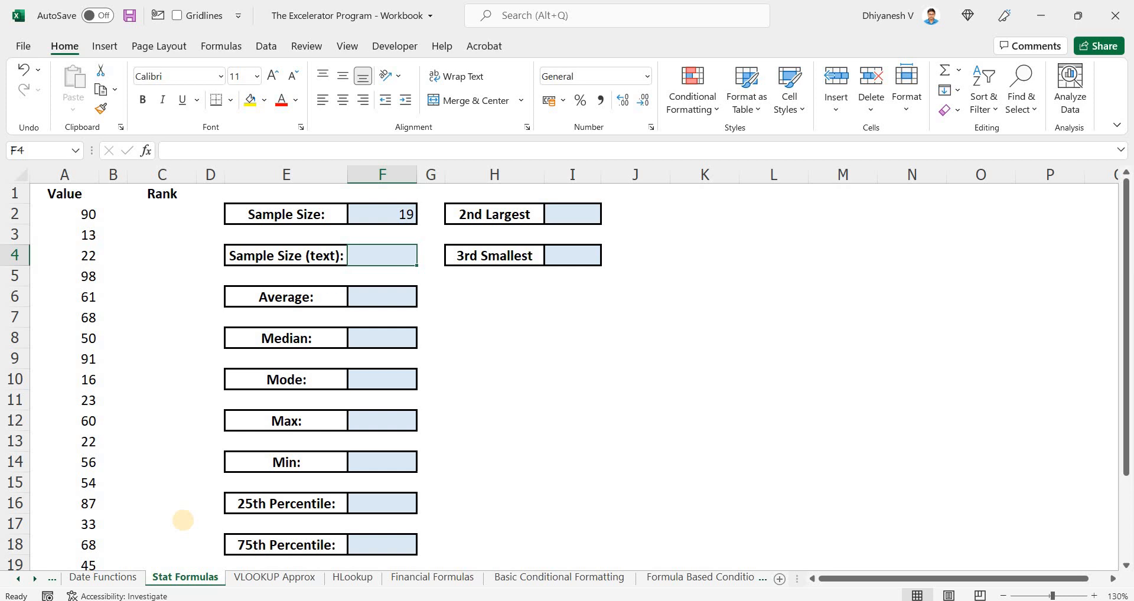
pyautogui.write('=co')
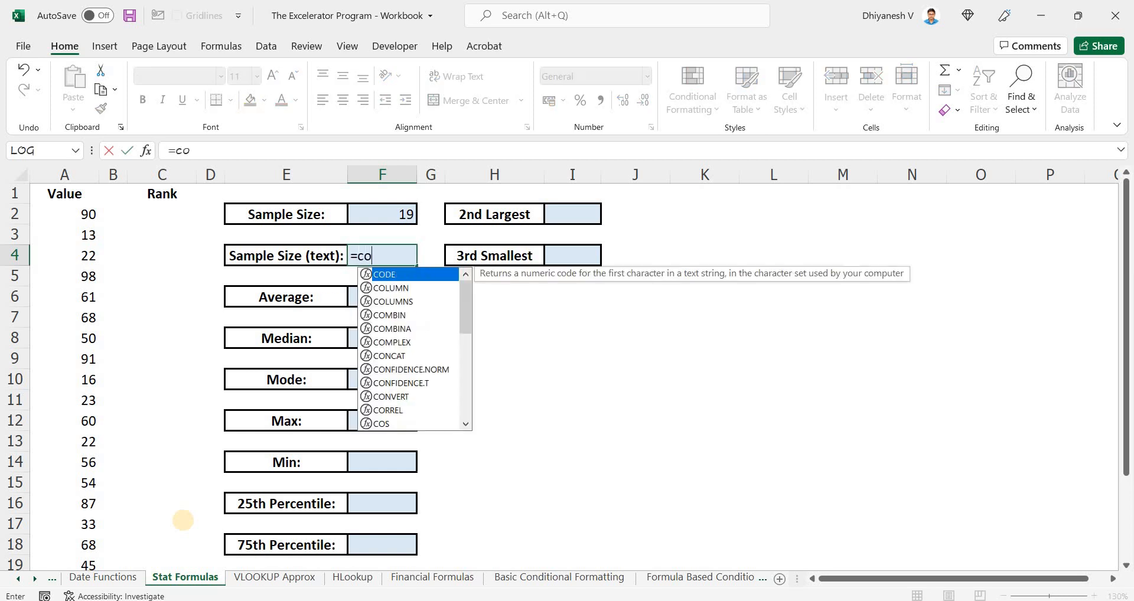
pyautogui.write('unta')
pyautogui.press('Tab')
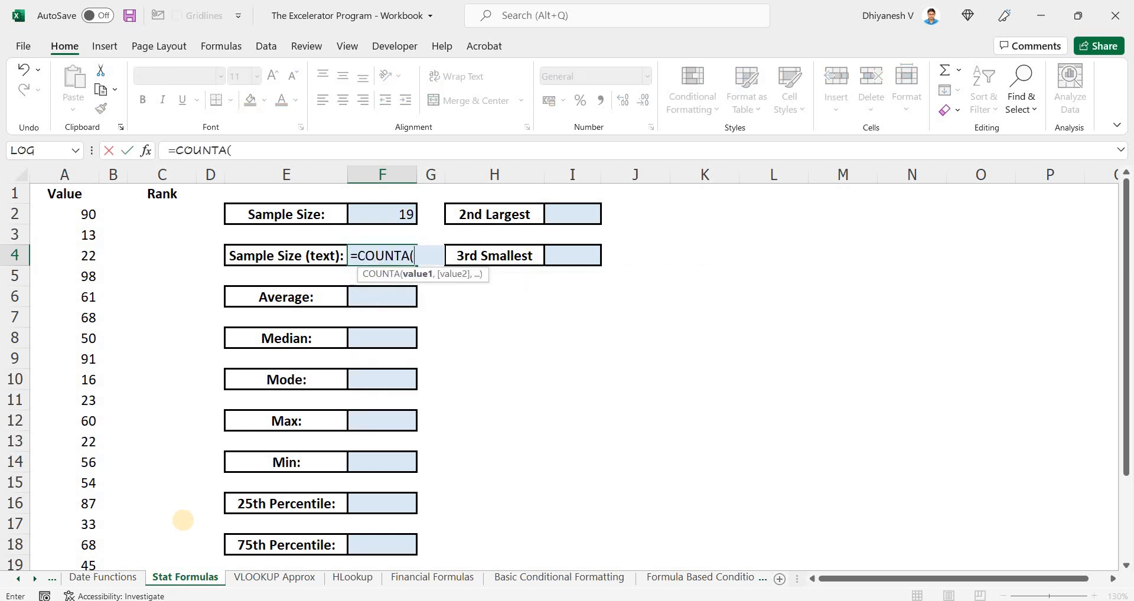
pyautogui.press('Left')
pyautogui.press('Left')
pyautogui.press('Left')
pyautogui.press('Left')
pyautogui.press('Left')
pyautogui.press('Up')
pyautogui.press('Up')
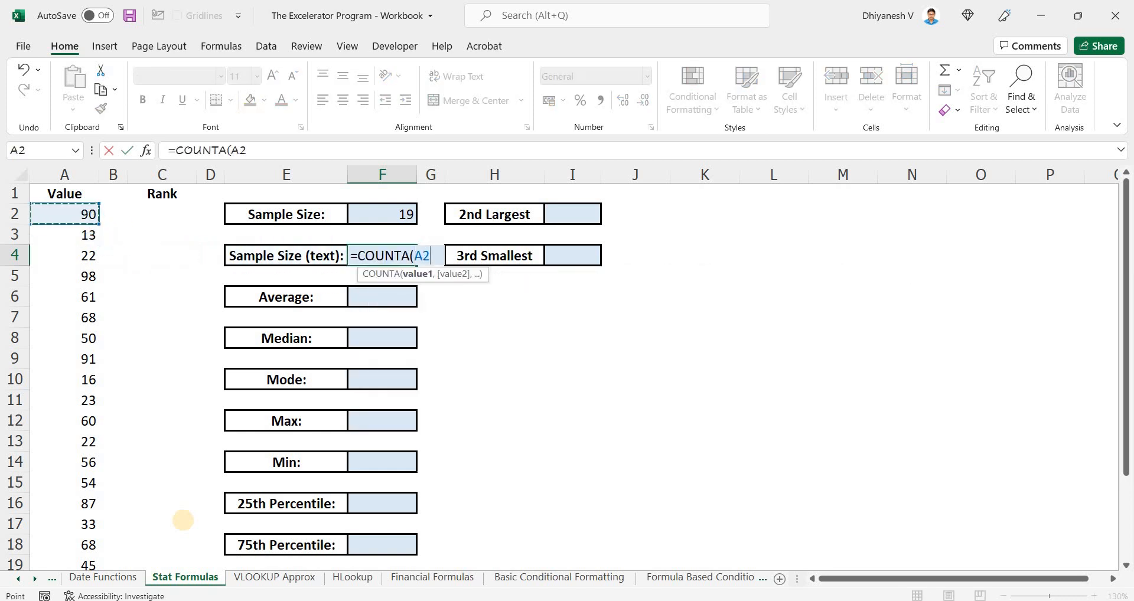
pyautogui.hotkey('ctrl', 'shift', 'Down')
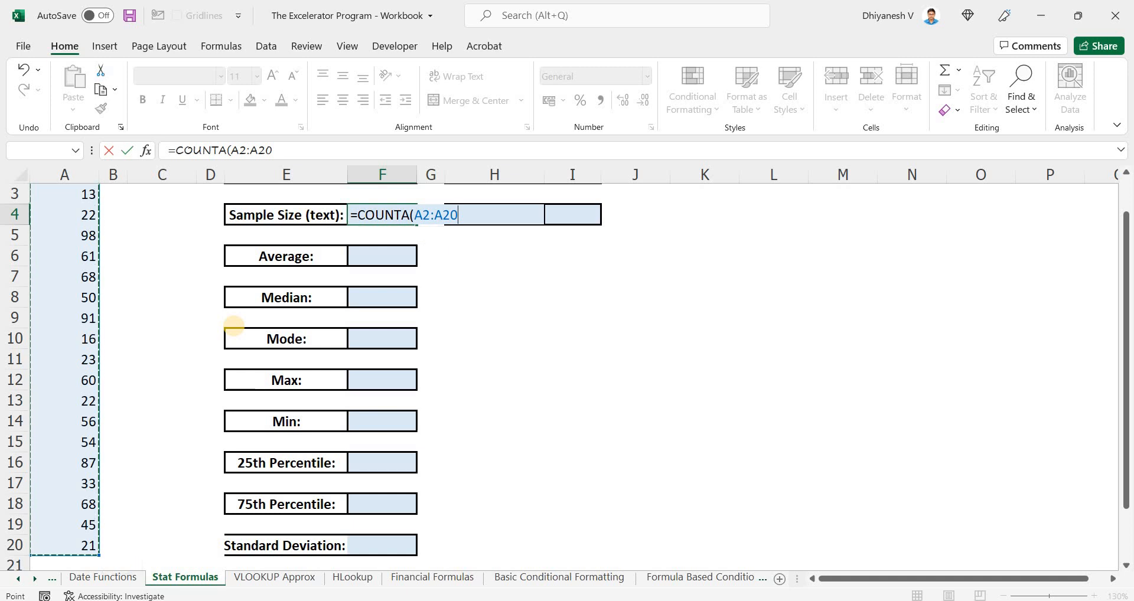
pyautogui.press('Return')
pyautogui.scroll(1, 234, 325)
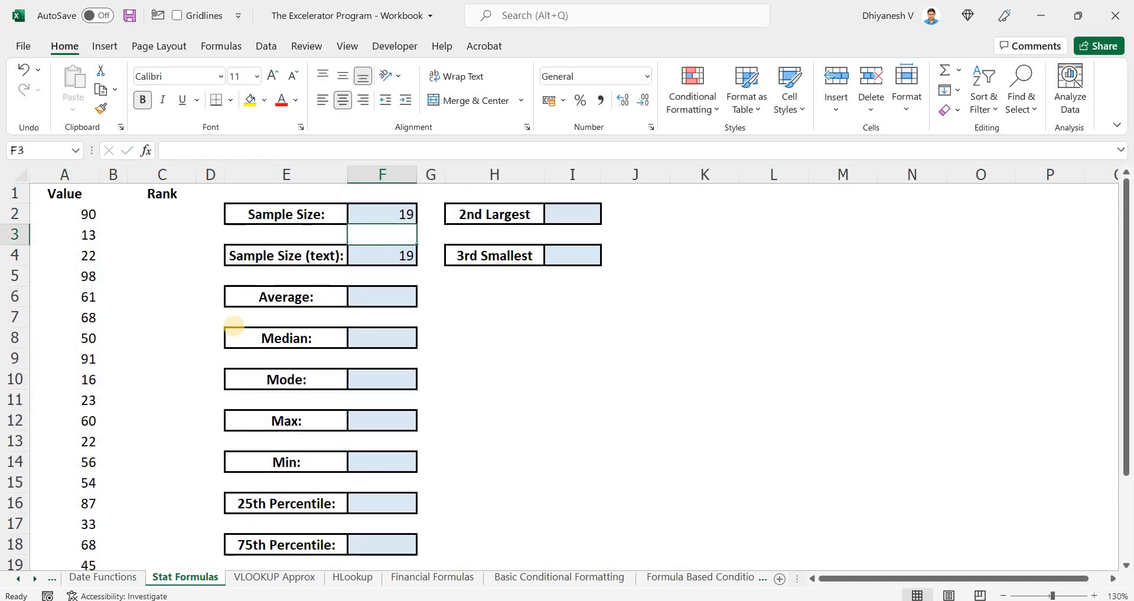
# Step: Replace the value in A5 with the text asdf and compare the COUNT and COUNTA cells F2 and F4
pyautogui.press('Left')
pyautogui.press('Left')
pyautogui.press('Left')
pyautogui.press('Left')
pyautogui.press('Left')
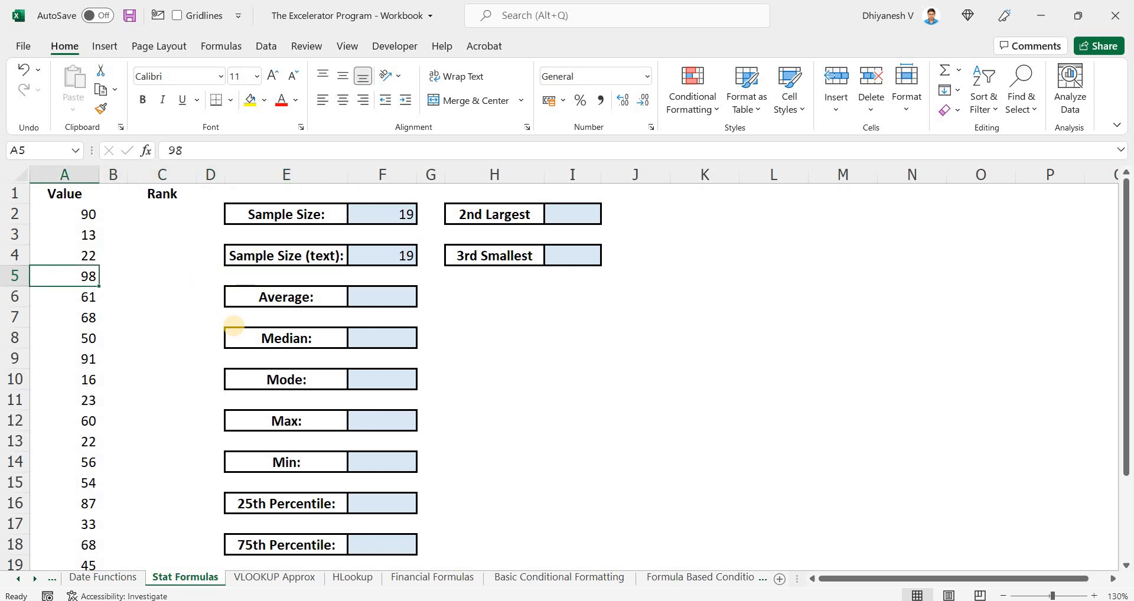
pyautogui.write('asdf')
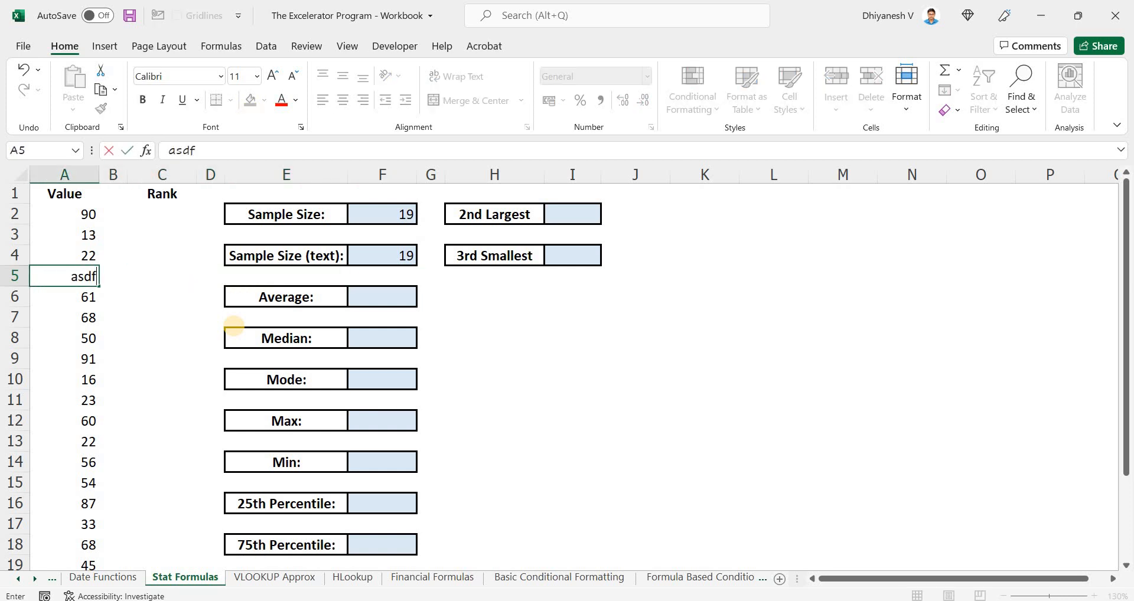
pyautogui.press('Return')
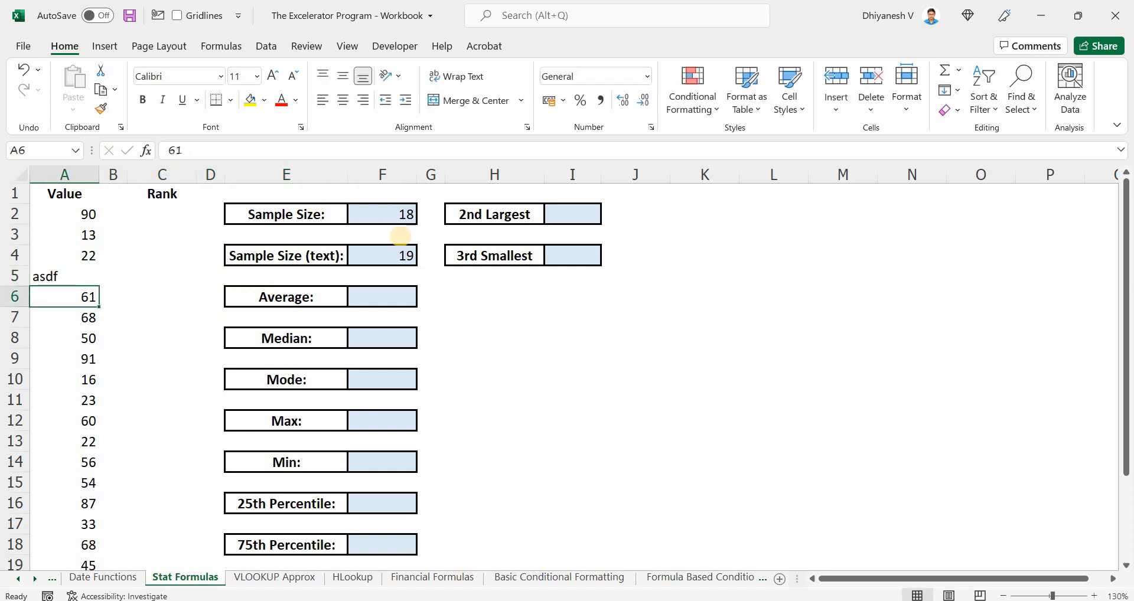
pyautogui.click(406, 216)
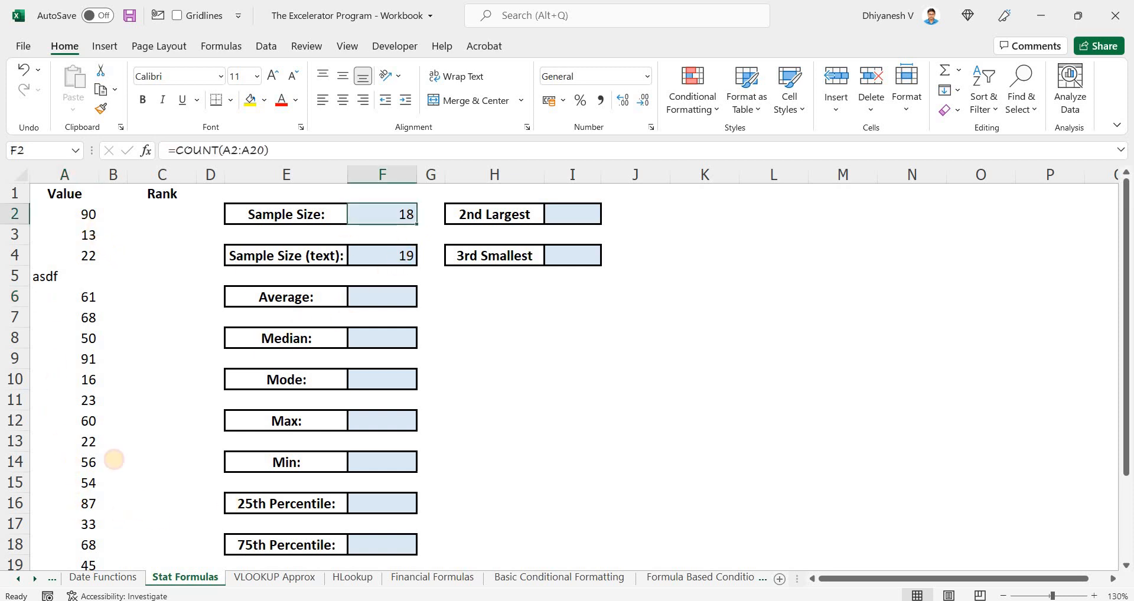
pyautogui.press('Down')
pyautogui.press('Down')
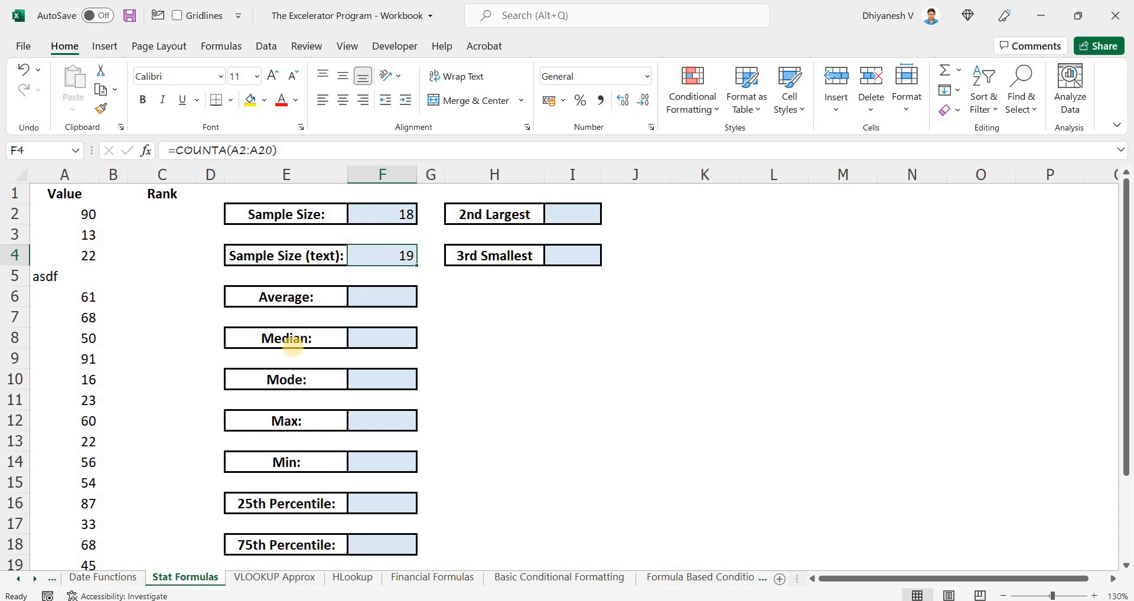
# Step: Replace the value in A6 with a blank space to test how COUNT and COUNTA treat it
pyautogui.click(74, 296)
pyautogui.press('Delete')
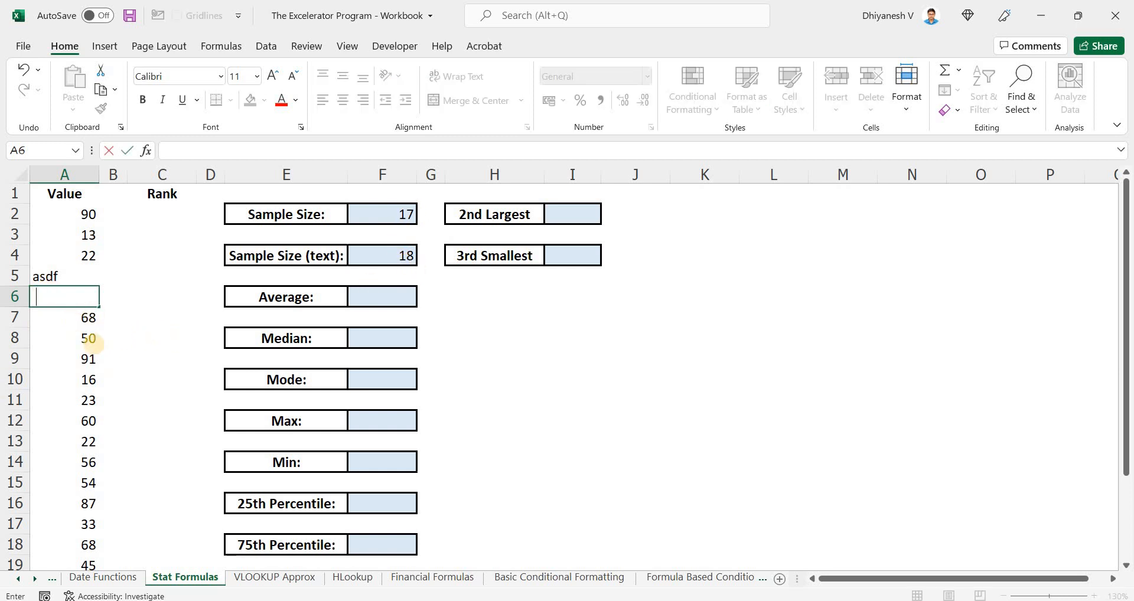
pyautogui.press('Return')
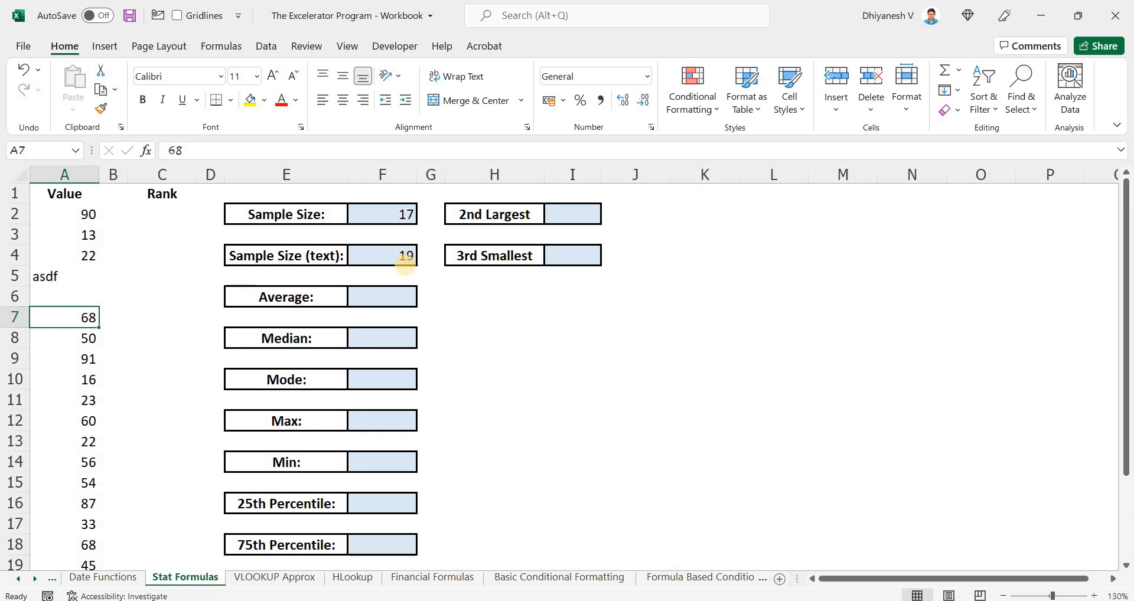
# Step: Undo the test entries in A6 and A5 to restore the original values
pyautogui.hotkey('ctrl', 'z')
pyautogui.hotkey('ctrl', 'z')
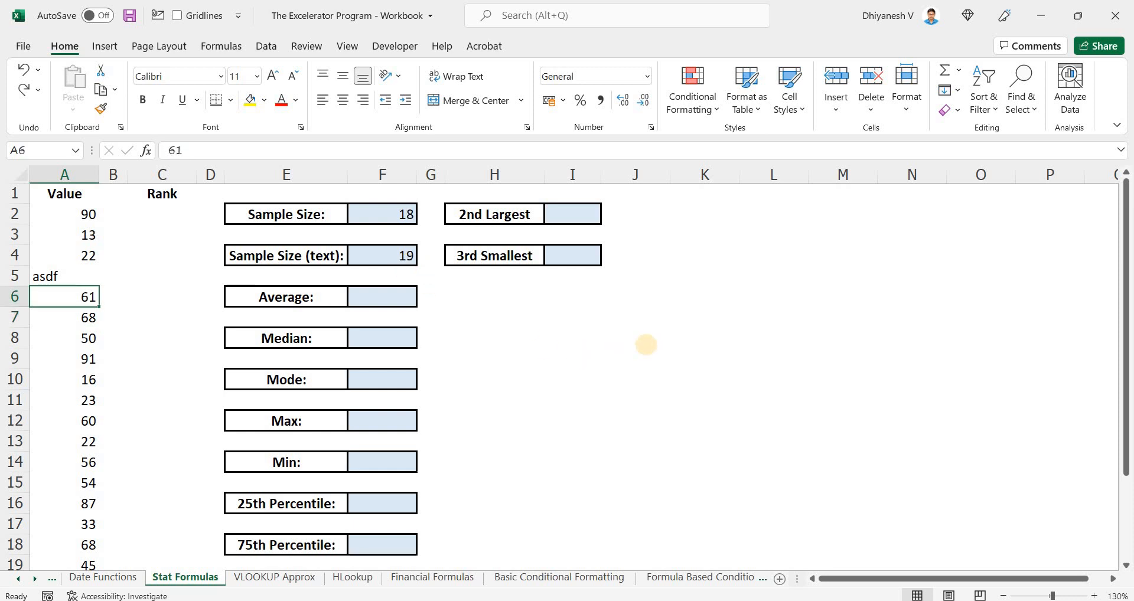
pyautogui.hotkey('ctrl', 'z')
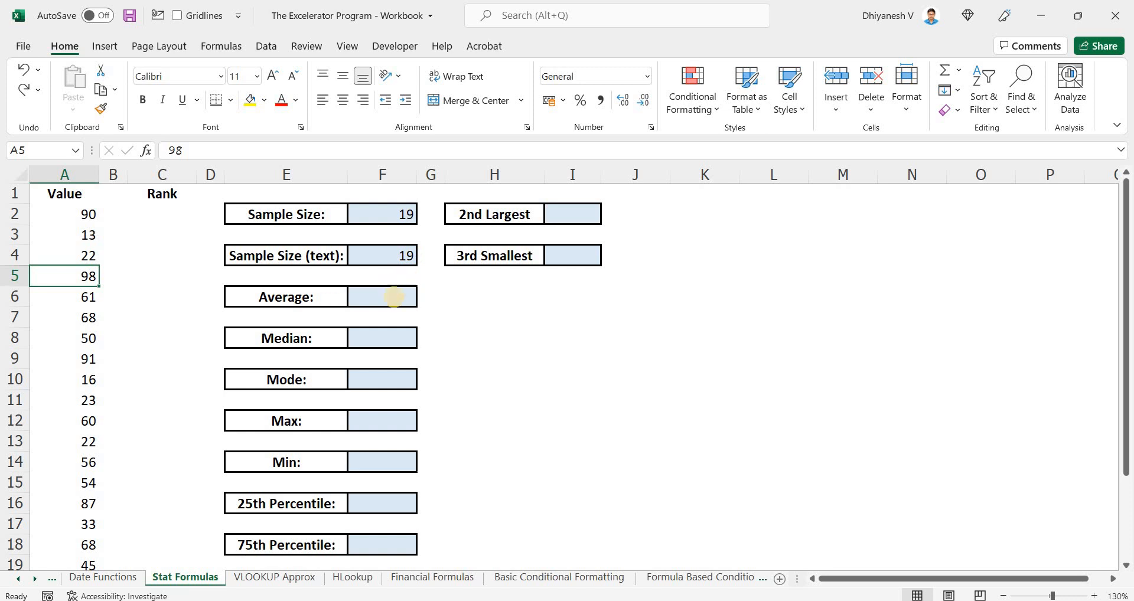
# Step: Calculate the mean of A2:A20 in F6 with the AVERAGE function
pyautogui.click(395, 298)
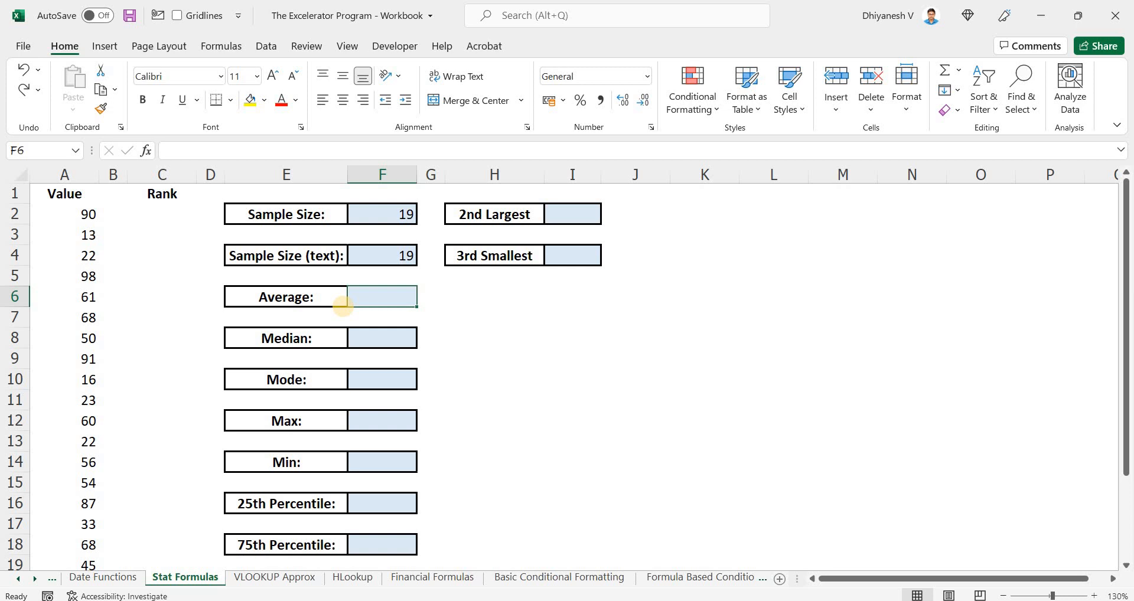
pyautogui.write('=aver')
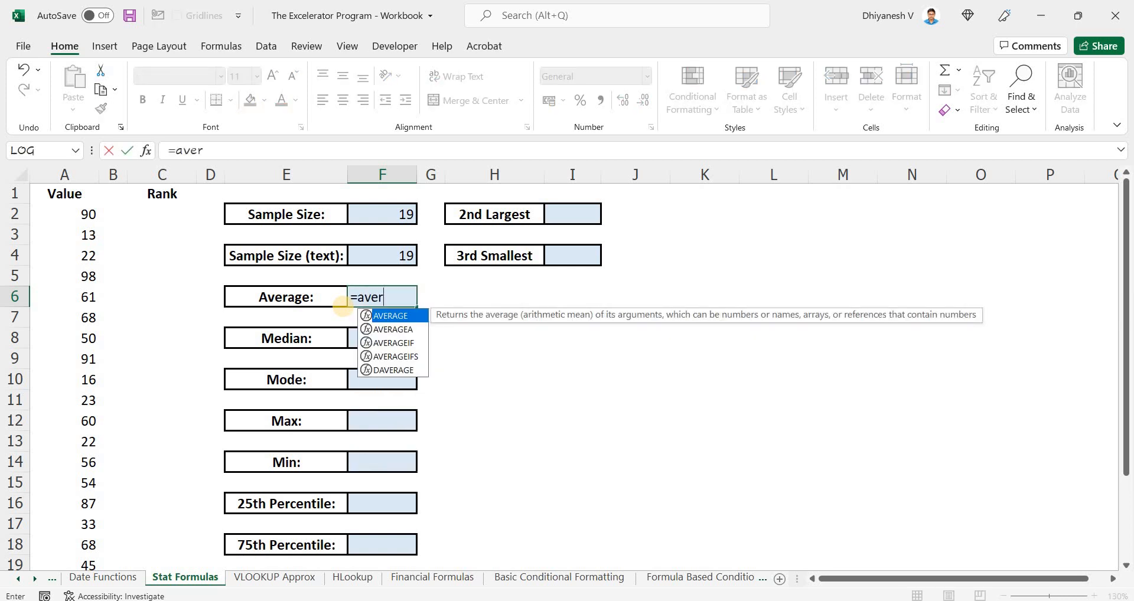
pyautogui.press('Tab')
pyautogui.click(342, 306)
pyautogui.press('Left')
pyautogui.press('Left')
pyautogui.press('Up')
pyautogui.press('Up')
pyautogui.press('Left')
pyautogui.press('Up')
pyautogui.press('Up')
pyautogui.press('Left')
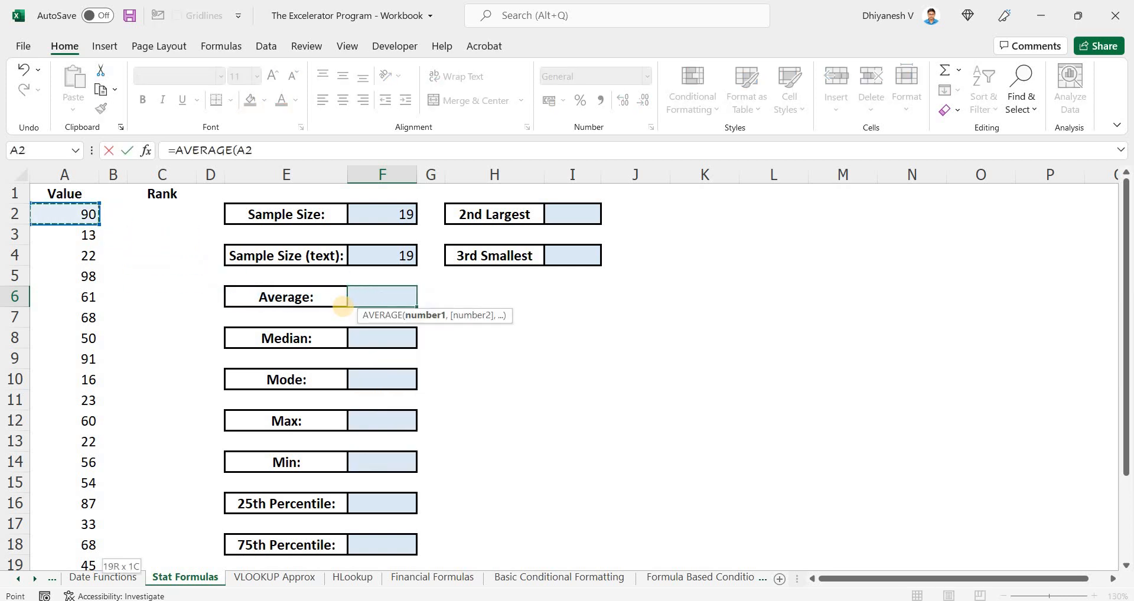
pyautogui.hotkey('ctrl', 'shift', 'Down')
pyautogui.press('Return')
pyautogui.press('Up')
pyautogui.press('Up')
pyautogui.press('Up')
pyautogui.press('Up')
pyautogui.press('Up')
pyautogui.press('Up')
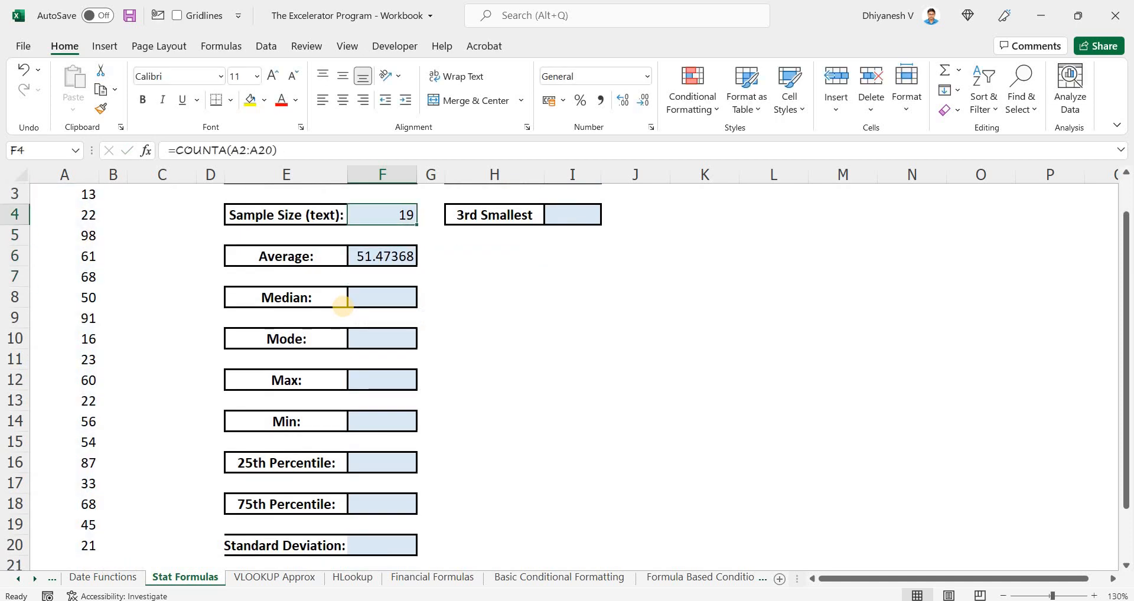
pyautogui.press('Down')
pyautogui.press('Down')
pyautogui.press('Down')
pyautogui.press('Down')
pyautogui.press('Down')
pyautogui.press('Down')
pyautogui.press('Down')
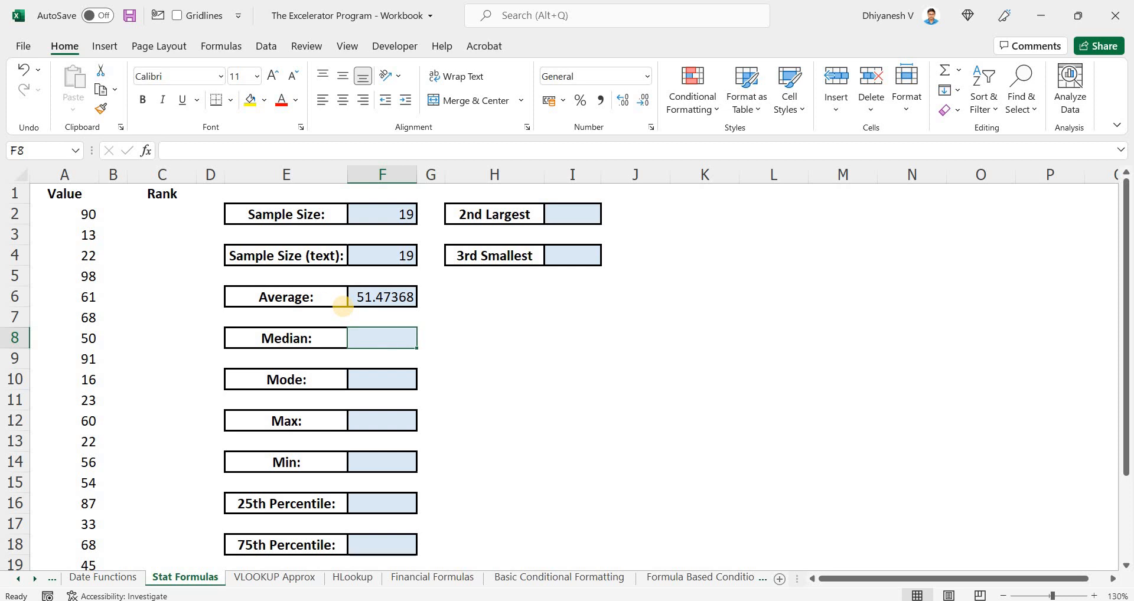
pyautogui.press('Left')
pyautogui.press('Up')
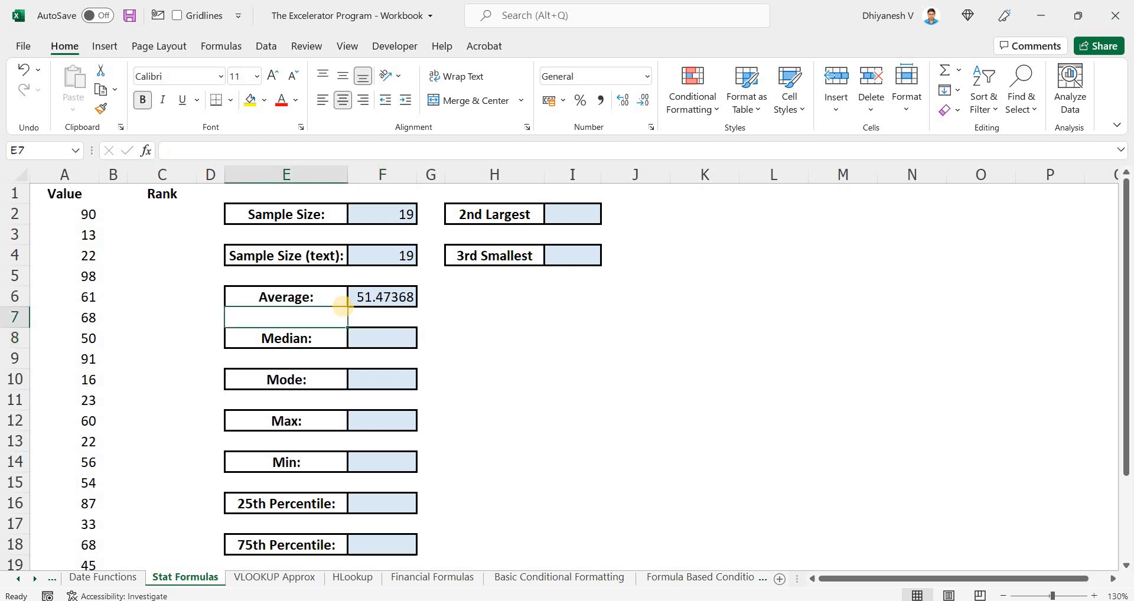
pyautogui.press('Left')
pyautogui.press('Up')
pyautogui.press('Left')
pyautogui.press('Left')
pyautogui.press('Left')
pyautogui.press('Up')
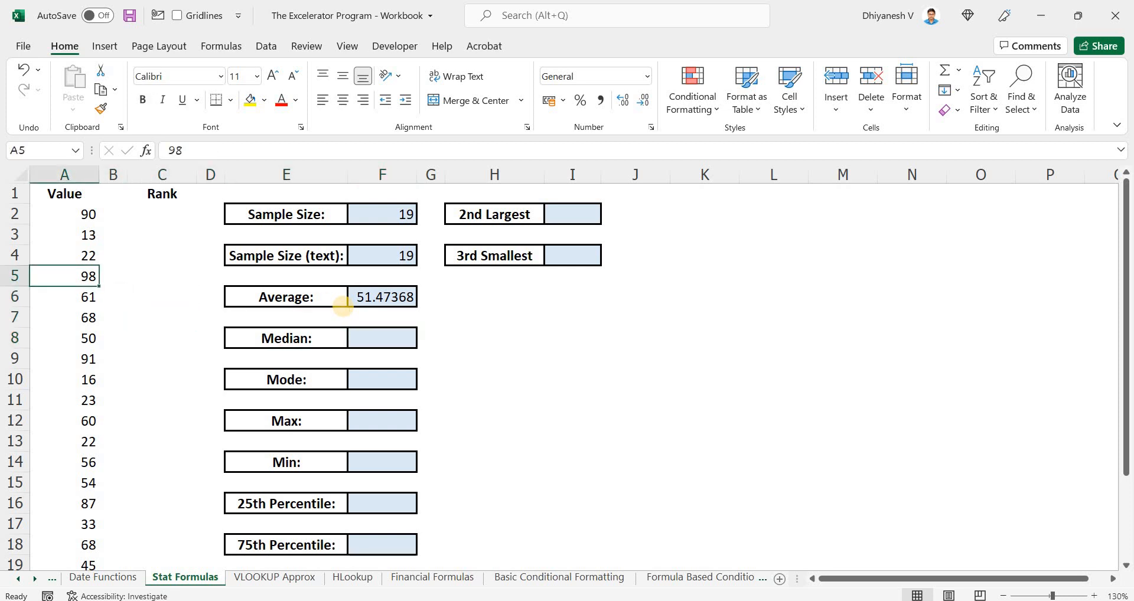
pyautogui.hotkey('ctrl', 'Up')
pyautogui.press('Down')
pyautogui.hotkey('ctrl', 'shift', 'Down')
pyautogui.hotkey('ctrl', 'c')
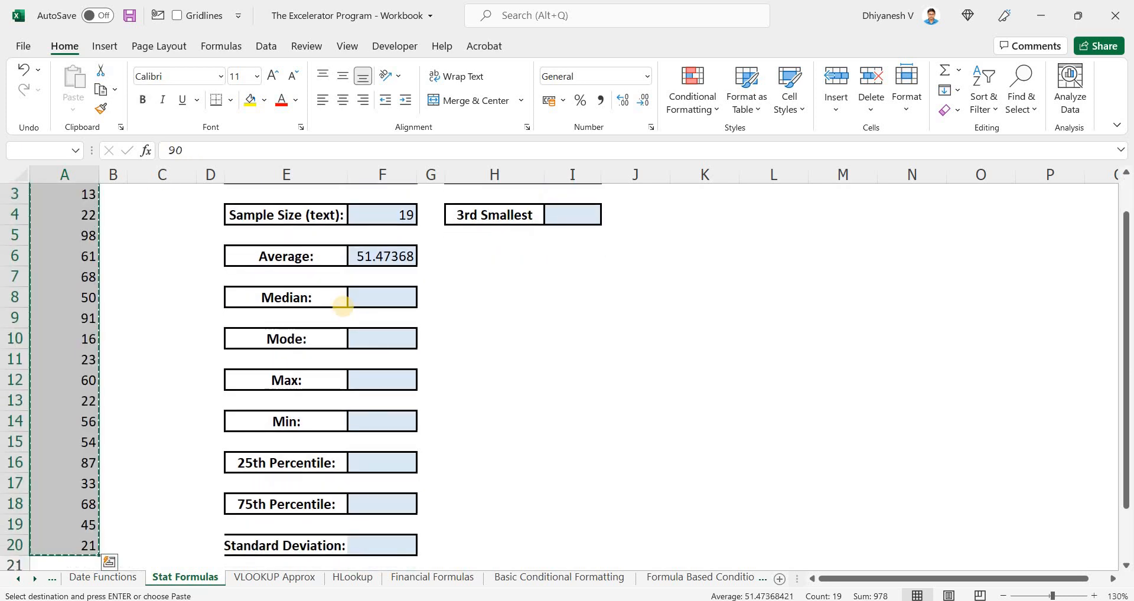
# Step: Copy the Value column A1:A20, including its header, into column K starting at K1
pyautogui.press('Up')
pyautogui.press('Down')
pyautogui.press('Right')
pyautogui.press('Right')
pyautogui.press('Right')
pyautogui.press('Left')
pyautogui.press('Left')
pyautogui.press('Left')
pyautogui.press('Up')
pyautogui.press('Down')
pyautogui.hotkey('ctrl', 'shift', 'Down')
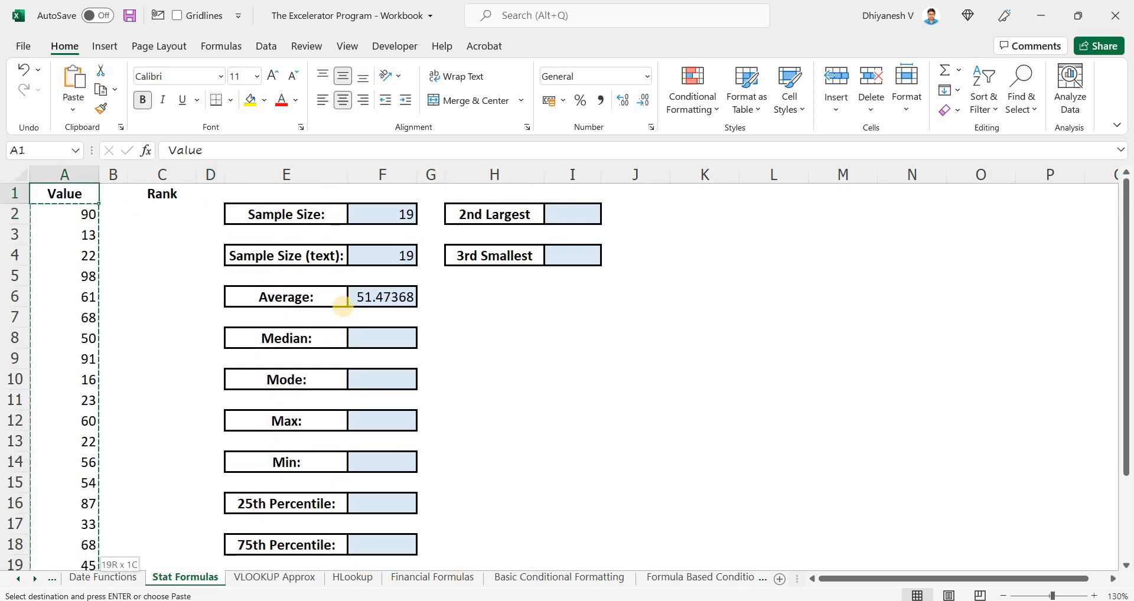
pyautogui.press('Right')
pyautogui.press('Right')
pyautogui.press('Right')
pyautogui.press('Right')
pyautogui.press('Right')
pyautogui.press('Right')
pyautogui.press('Right')
pyautogui.press('Right')
pyautogui.press('Right')
pyautogui.press('Right')
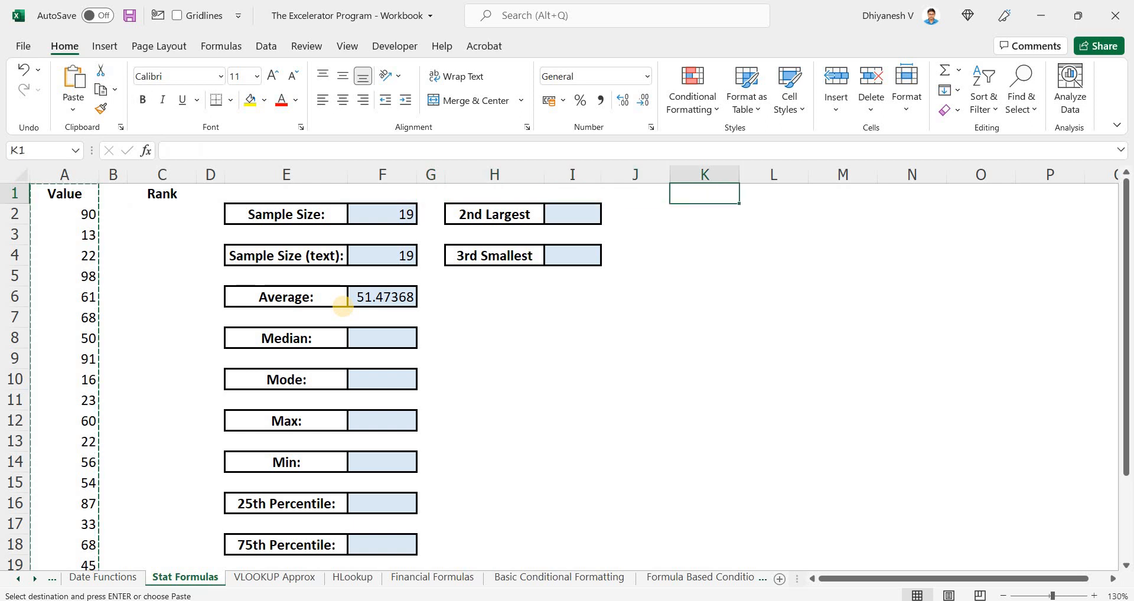
pyautogui.press('Return')
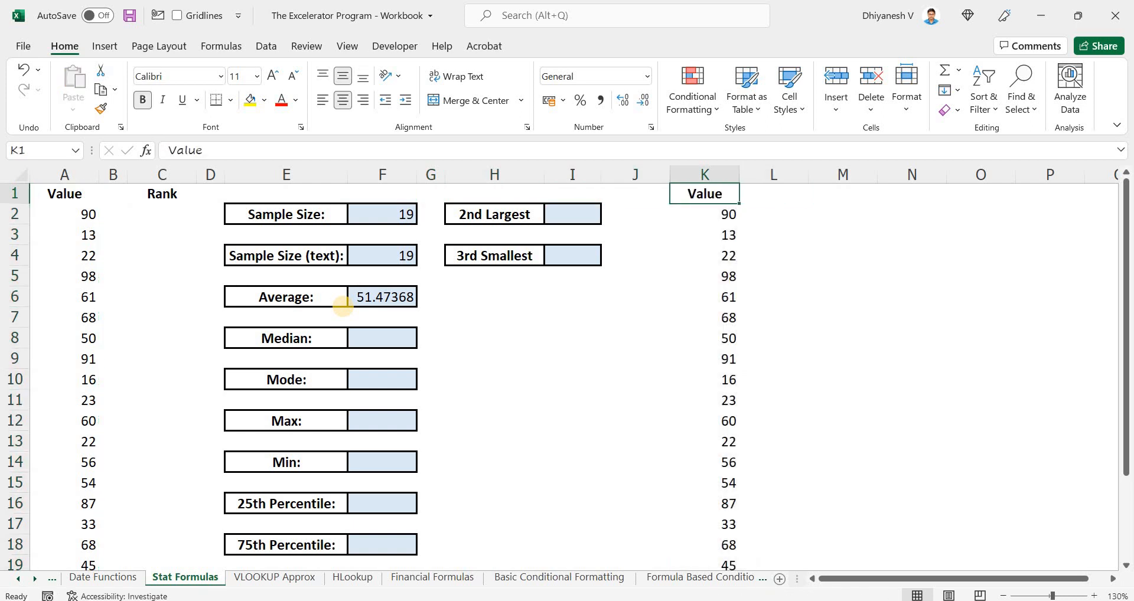
# Step: Add a filter to the copied Value column in K and sort it from smallest to largest
pyautogui.hotkey('ctrl', 'shift', 'l')
pyautogui.hotkey('alt', 'Down')
pyautogui.press('Down')
pyautogui.press('Down')
pyautogui.press('Down')
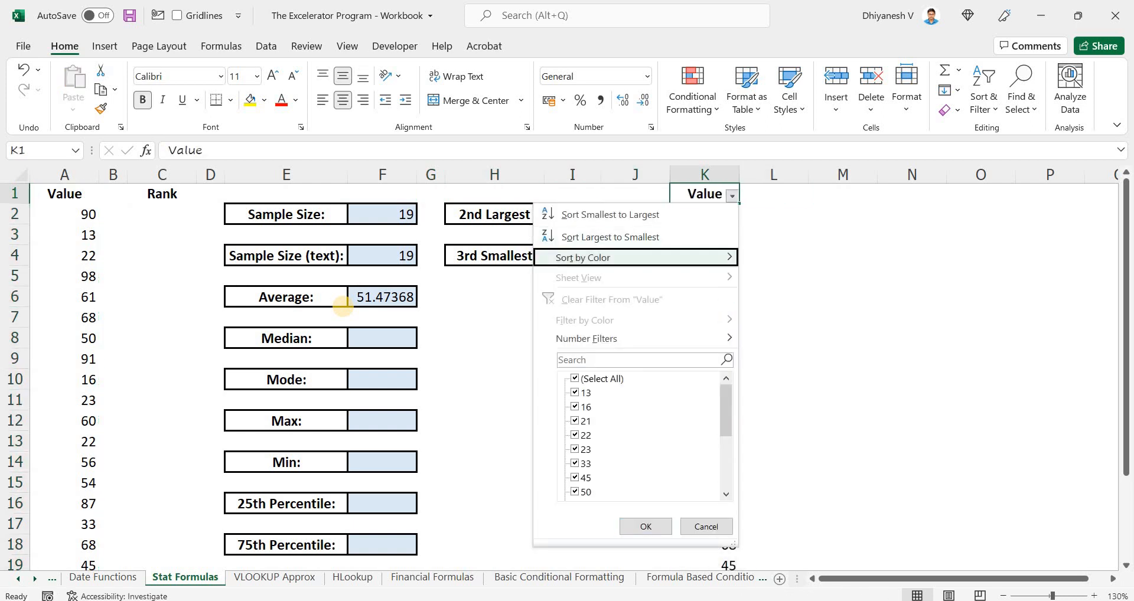
pyautogui.press('Down')
pyautogui.press('Down')
pyautogui.press('Down')
pyautogui.press('Up')
pyautogui.press('Up')
pyautogui.press('Up')
pyautogui.press('Up')
pyautogui.press('Up')
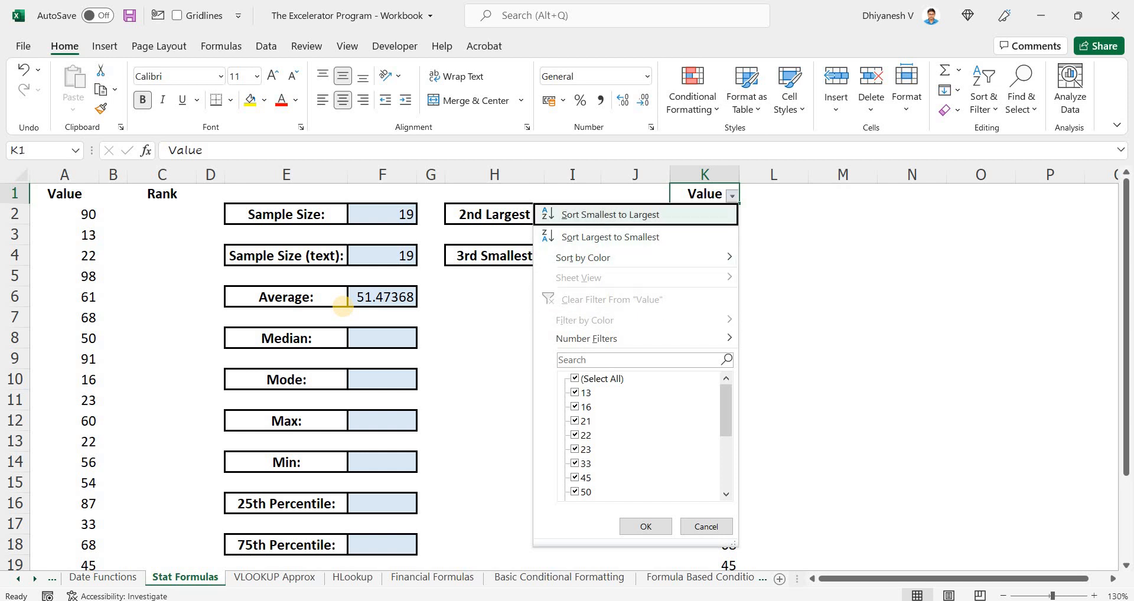
pyautogui.press('Return')
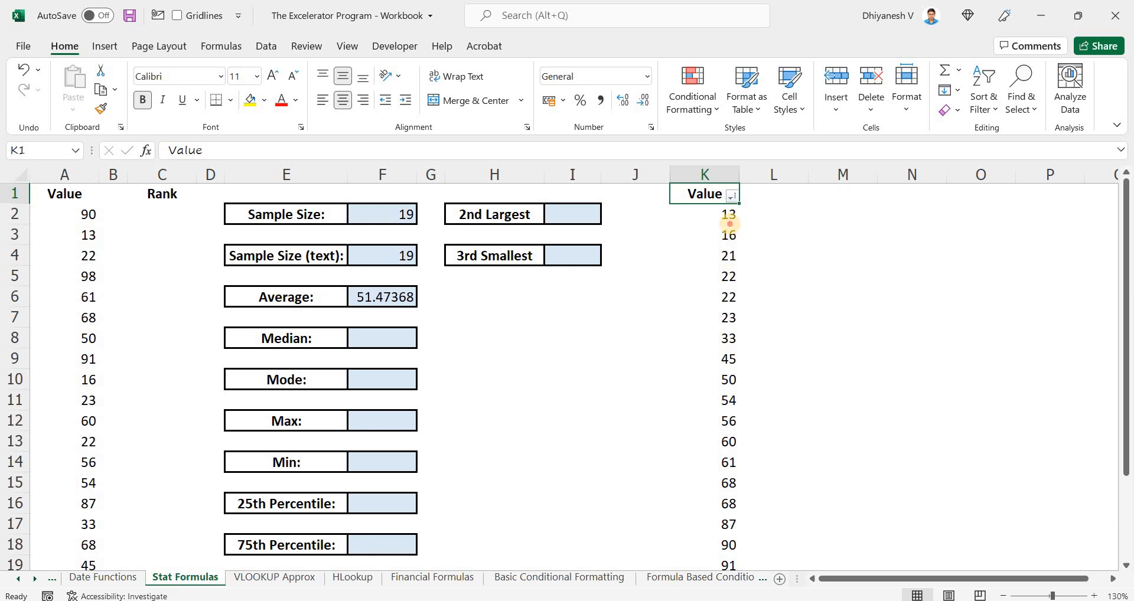
# Step: Check the middle of the sorted values in K2:K20, and calculate their median in F8 with the MEDIAN function
pyautogui.moveTo(730, 224); pyautogui.dragTo(787, 449)
pyautogui.scroll(1, 784, 425)
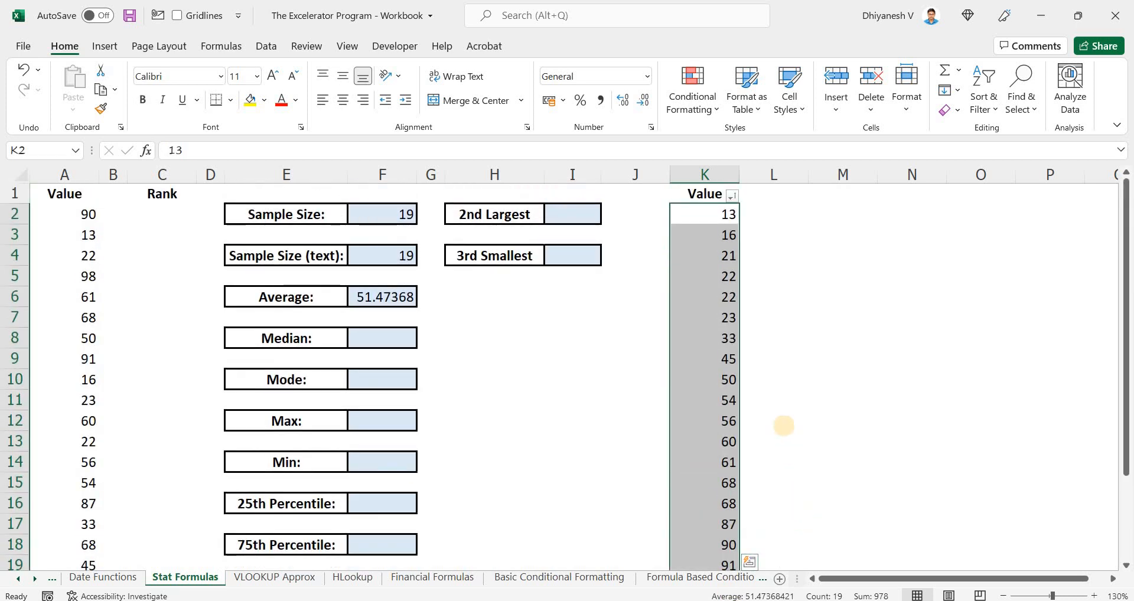
pyautogui.scroll(-3, 784, 426)
pyautogui.scroll(3, 768, 425)
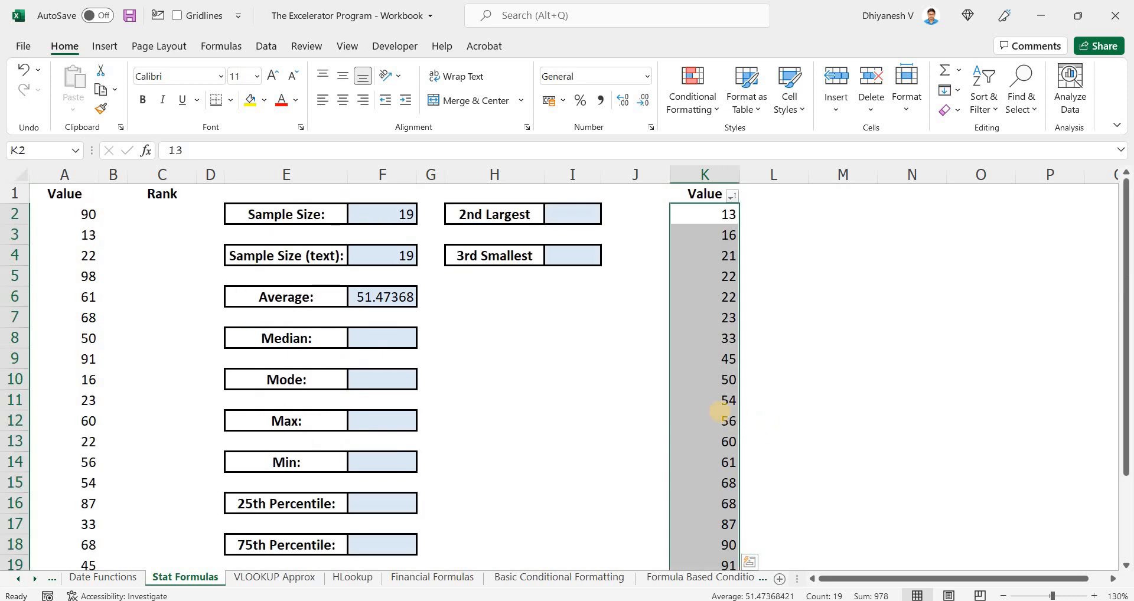
pyautogui.click(729, 400)
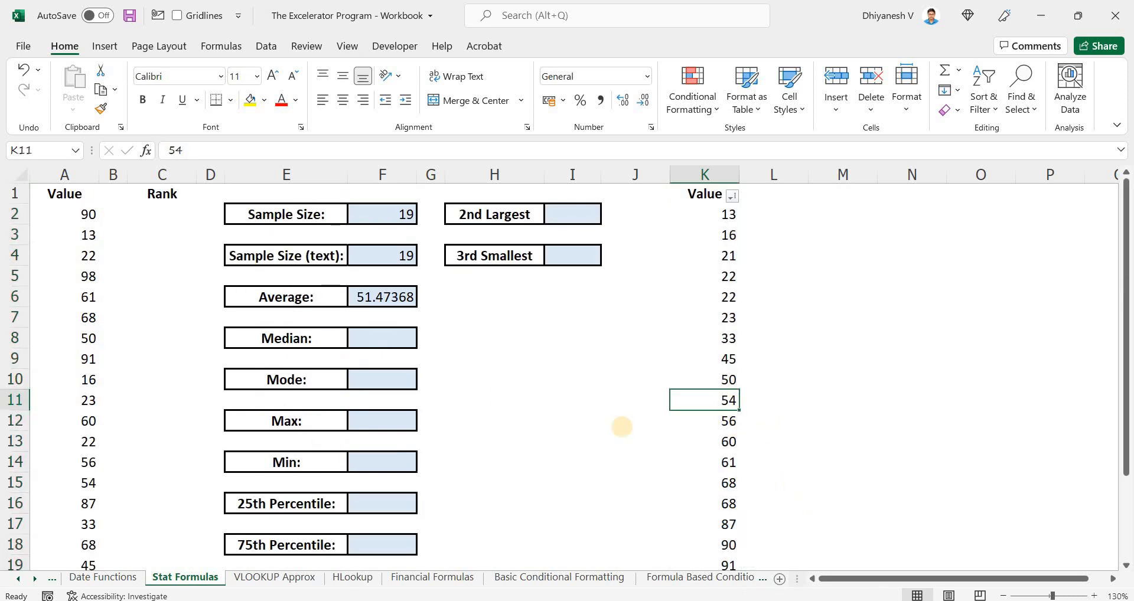
pyautogui.click(375, 341)
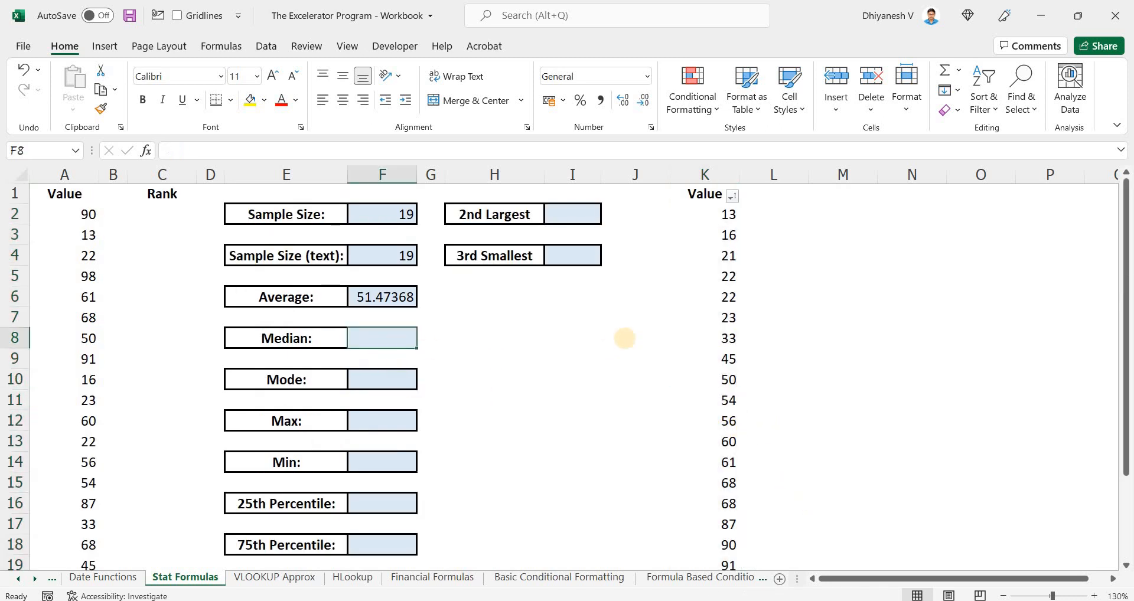
pyautogui.write('=me')
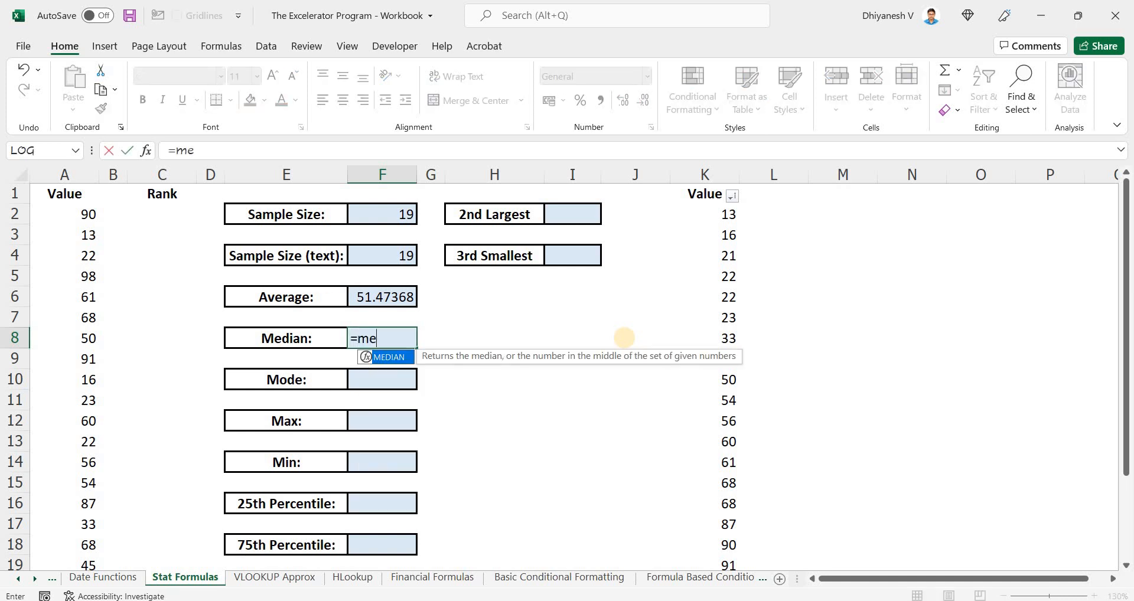
pyautogui.press('Tab')
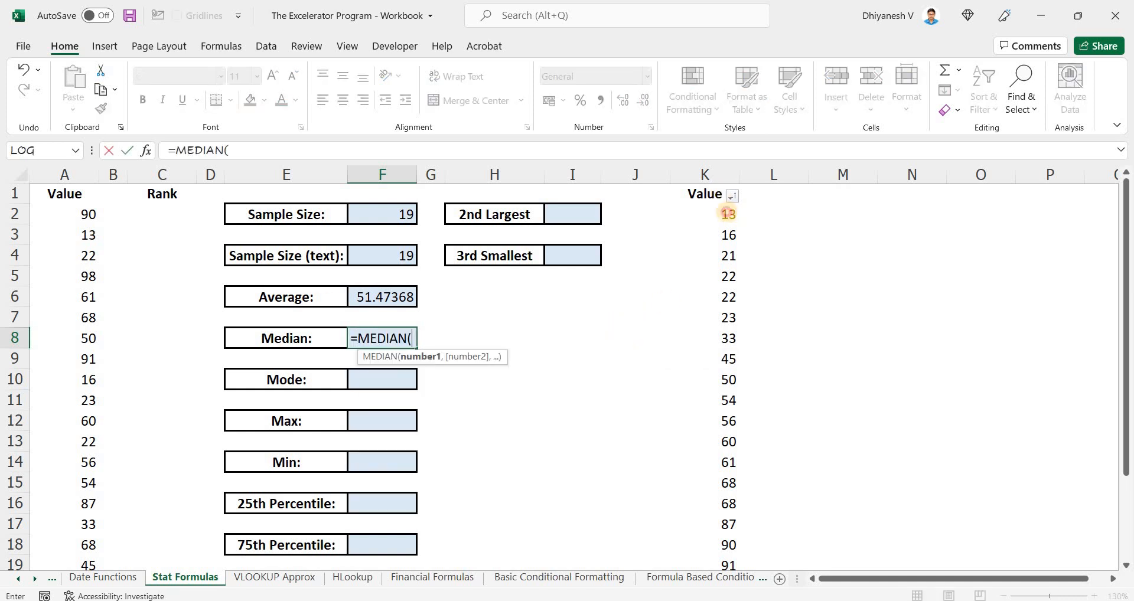
pyautogui.click(726, 213)
pyautogui.hotkey('ctrl', 'shift', 'Down')
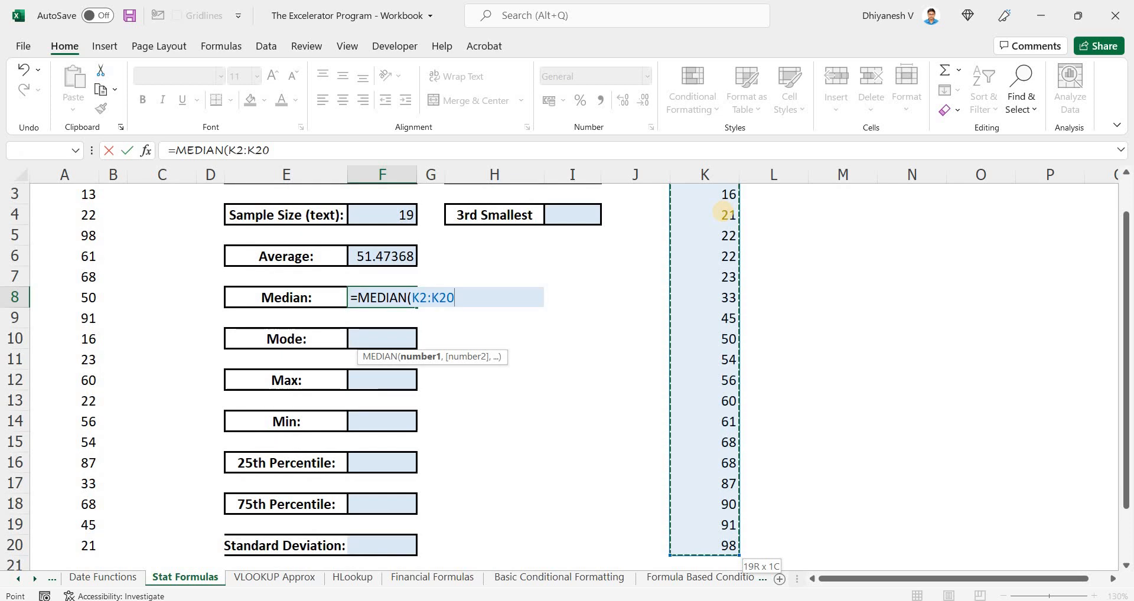
pyautogui.press('Return')
pyautogui.press('Up')
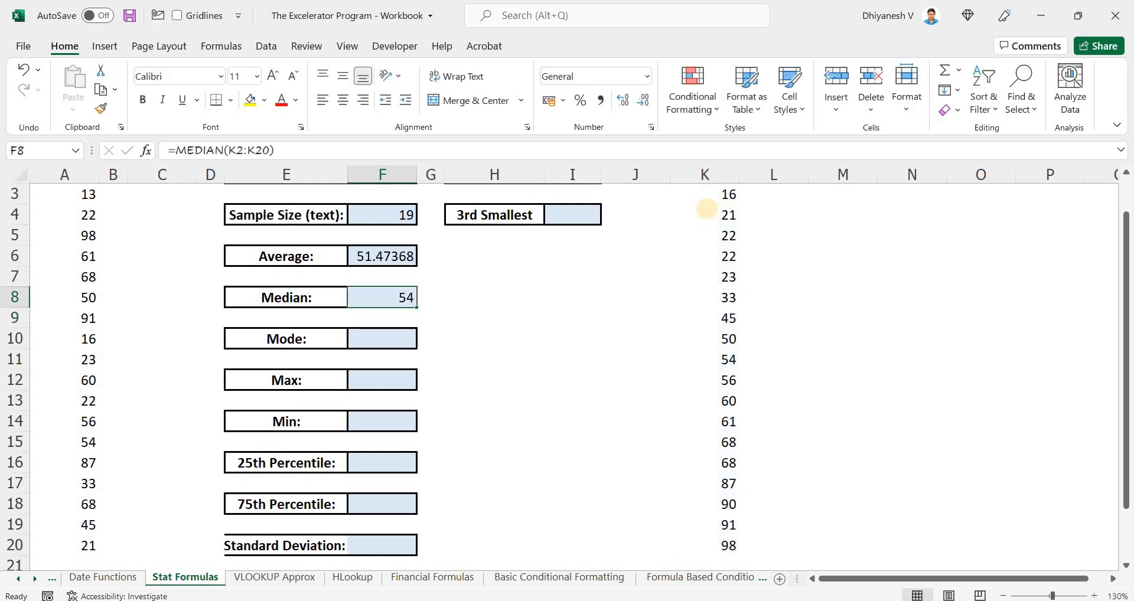
# Step: Review the middle values in K10:K12, and calculate the mode of K2:K20 in F10 with the MODE.SNGL function
pyautogui.scroll(-1, 425, 286)
pyautogui.click(384, 275)
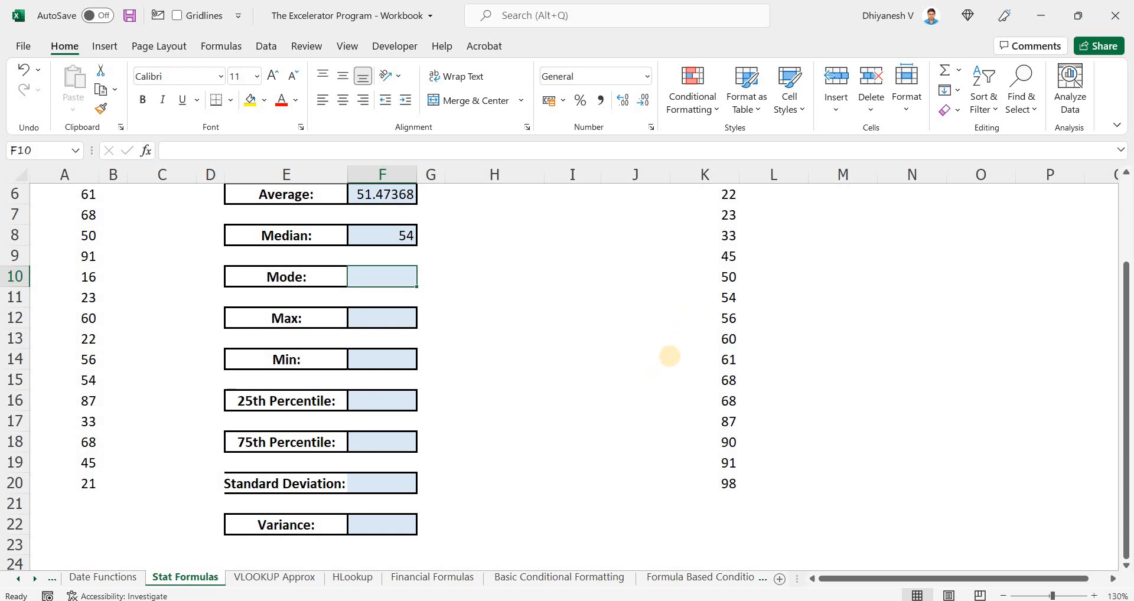
pyautogui.scroll(2, 668, 354)
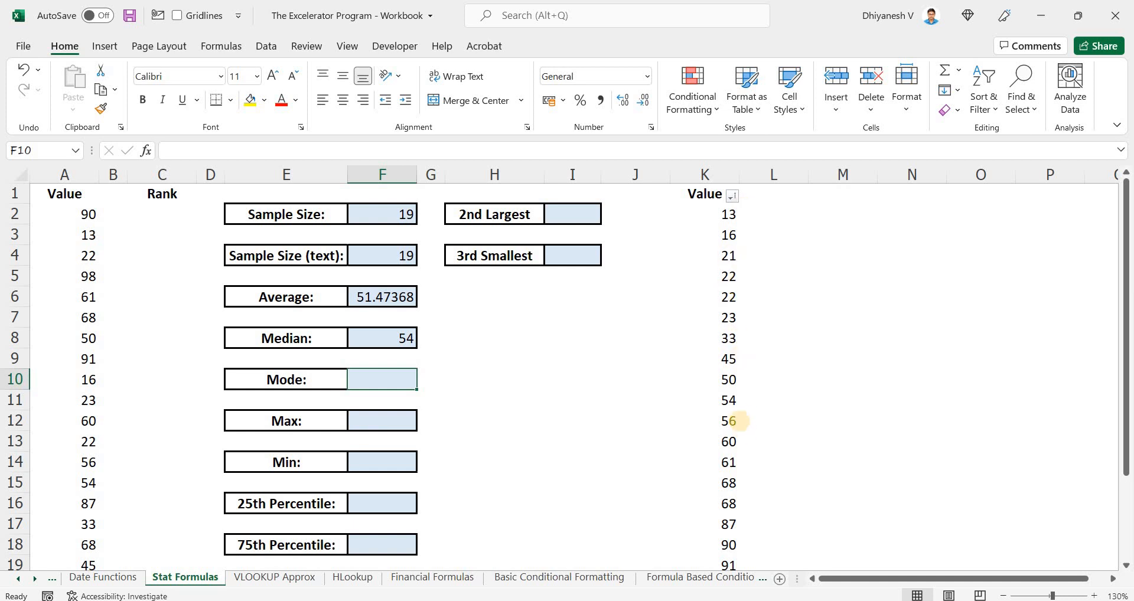
pyautogui.scroll(-1, 684, 304)
pyautogui.moveTo(728, 318); pyautogui.dragTo(729, 360)
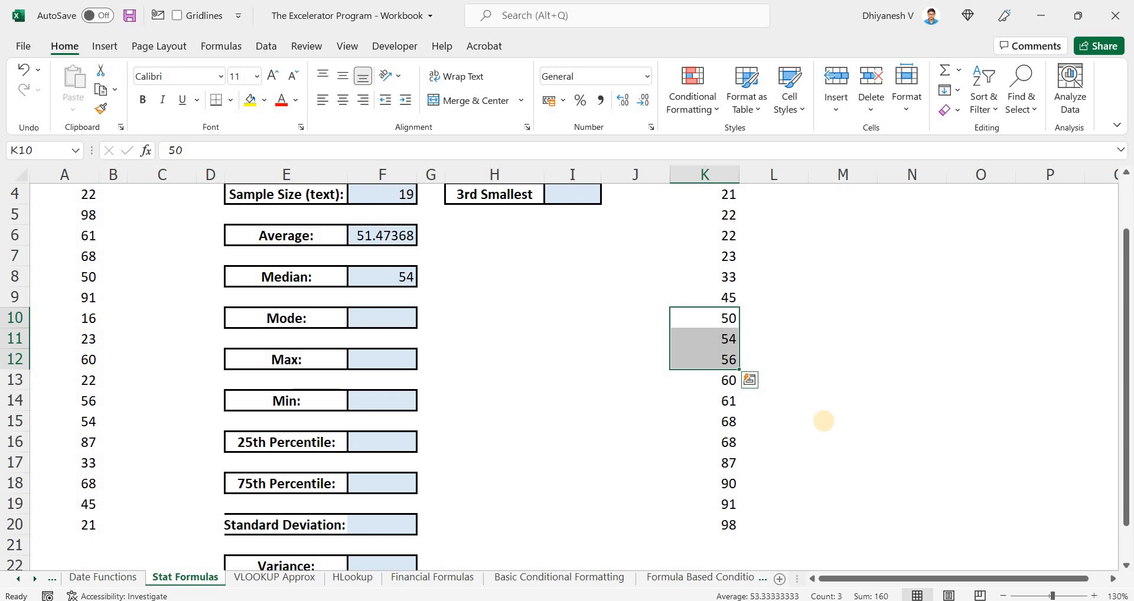
pyautogui.scroll(1, 828, 417)
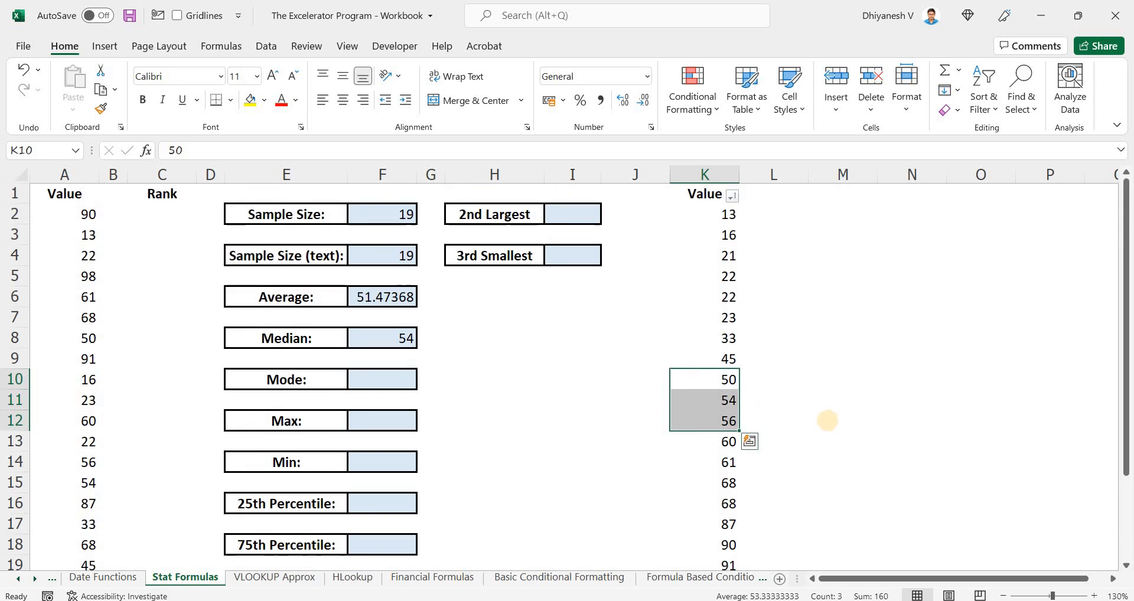
pyautogui.press('Left')
pyautogui.press('Left')
pyautogui.press('Left')
pyautogui.press('Left')
pyautogui.press('Left')
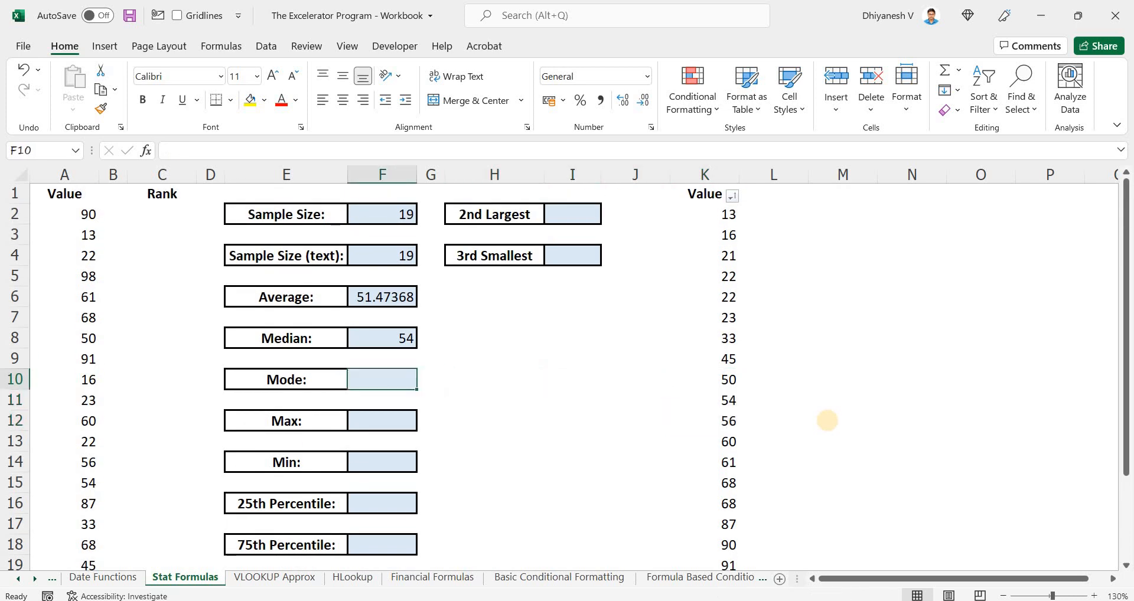
pyautogui.write('=mode')
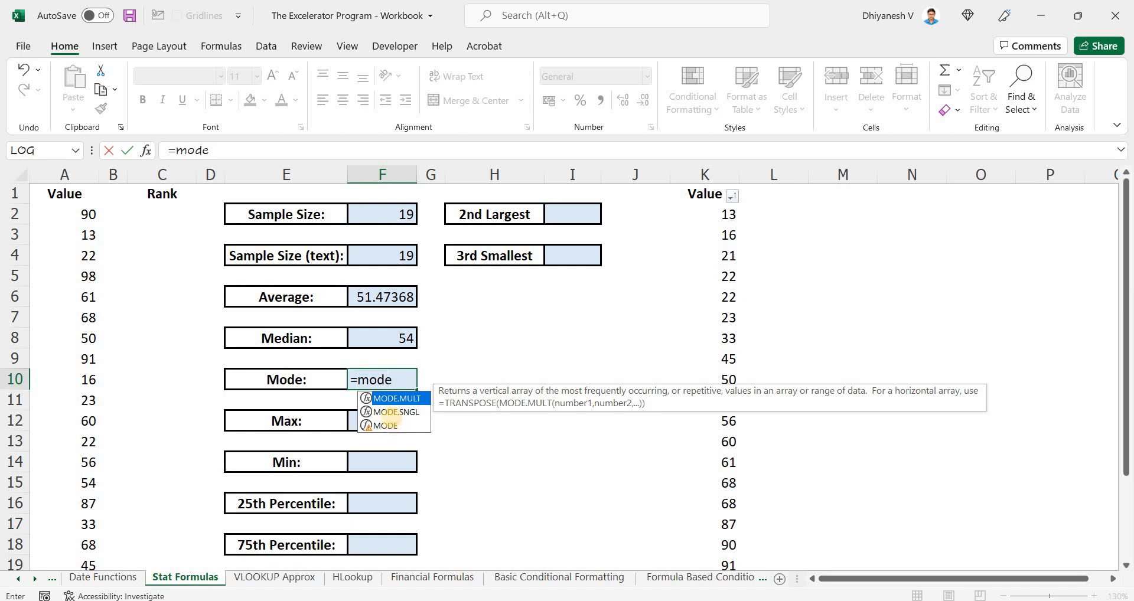
pyautogui.click(391, 413)
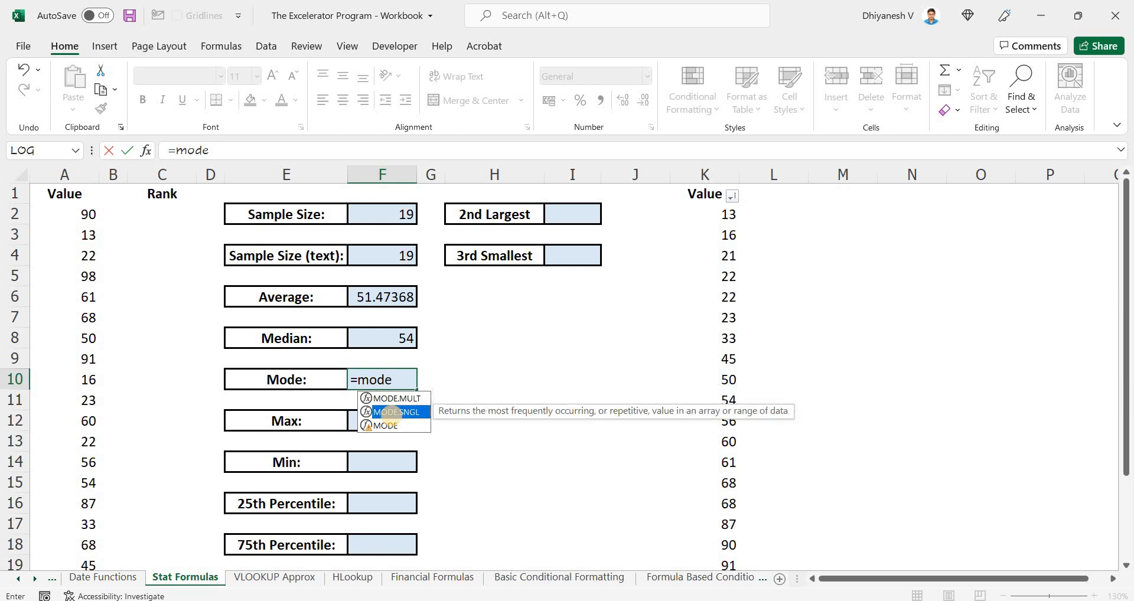
pyautogui.doubleClick(391, 413)
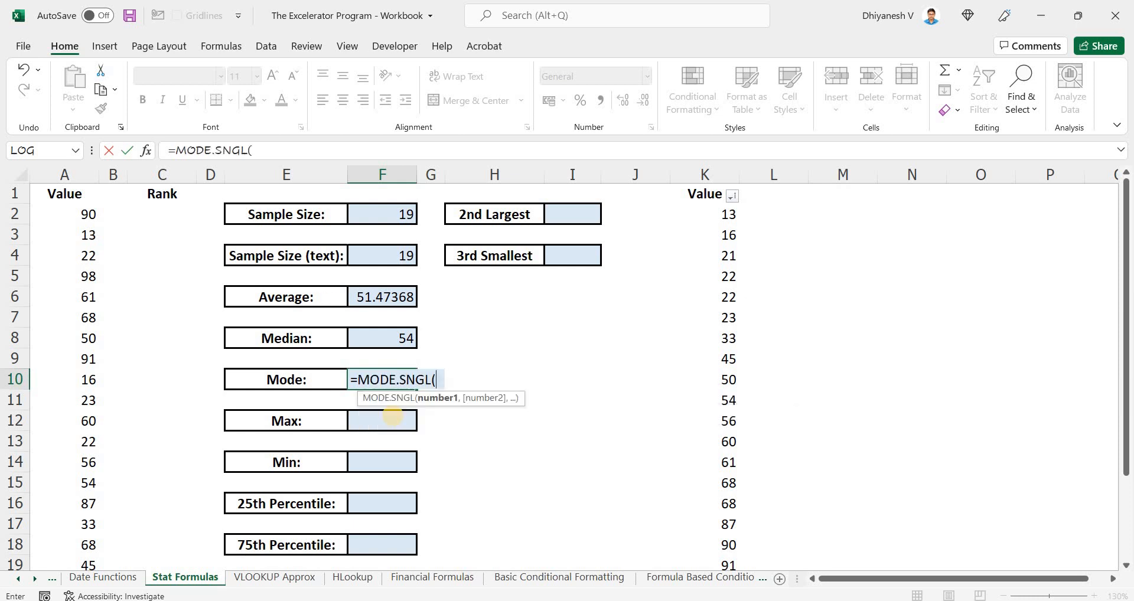
pyautogui.click(719, 215)
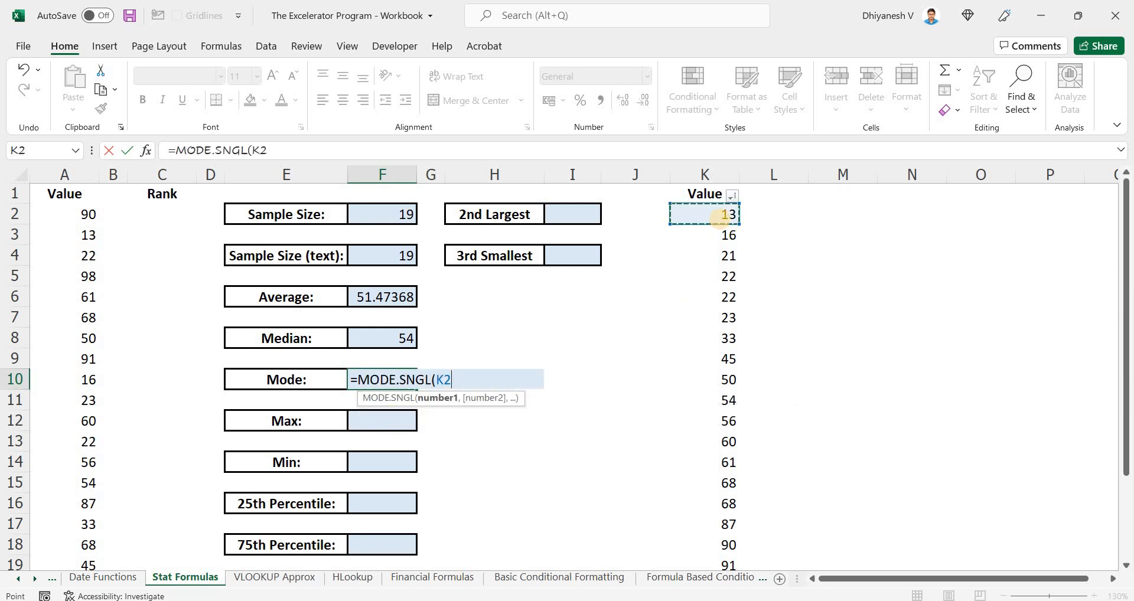
pyautogui.hotkey('ctrl', 'shift', 'Down')
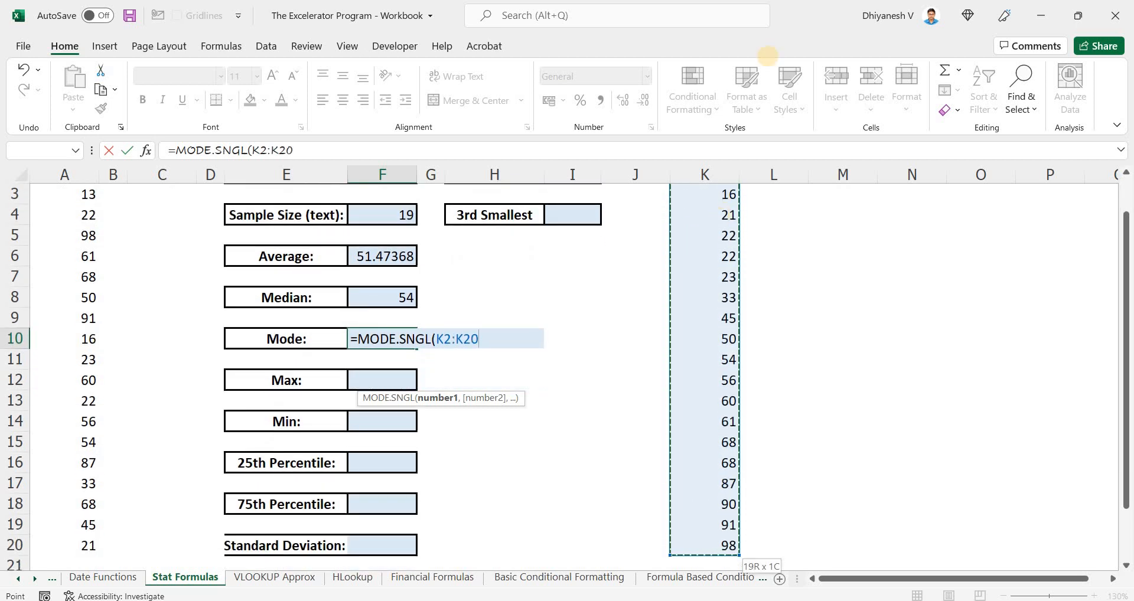
pyautogui.press('Return')
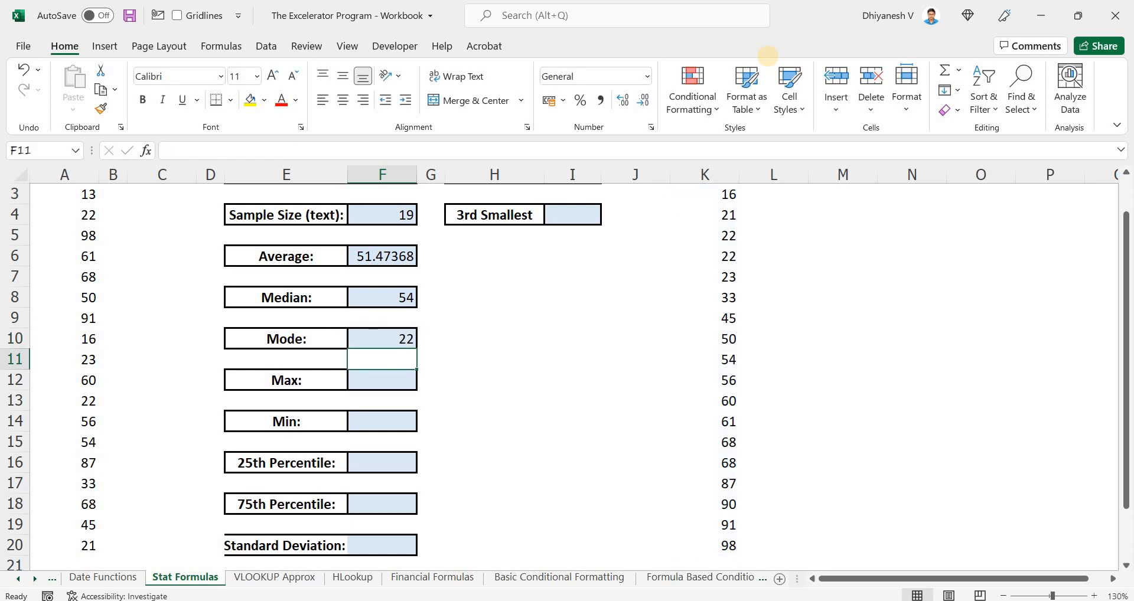
# Step: Examine the repeated values in the sorted column K, going from K5 down to K15
pyautogui.press('Up')
pyautogui.press('Right')
pyautogui.press('Right')
pyautogui.press('Right')
pyautogui.press('Right')
pyautogui.press('Right')
pyautogui.press('Right')
pyautogui.press('Up')
pyautogui.press('Up')
pyautogui.press('Up')
pyautogui.press('Up')
pyautogui.press('Left')
pyautogui.press('Up')
pyautogui.press('Up')
pyautogui.press('Down')
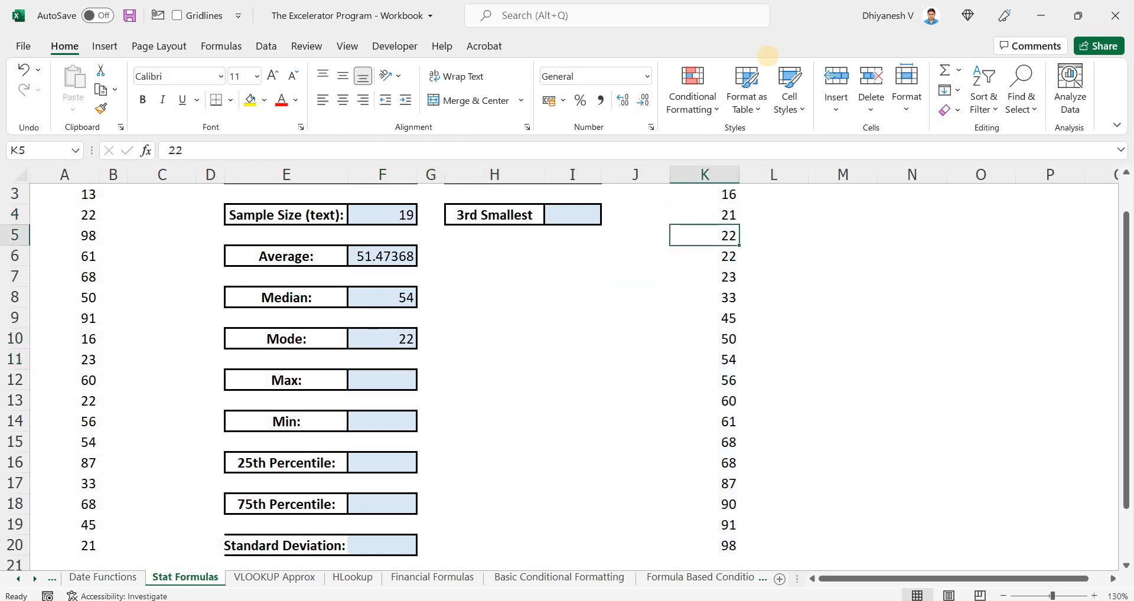
pyautogui.press('Down')
pyautogui.press('Down')
pyautogui.press('Down')
pyautogui.press('Down')
pyautogui.press('Down')
pyautogui.press('Down')
pyautogui.press('Down')
pyautogui.press('Down')
pyautogui.press('Down')
pyautogui.press('Down')
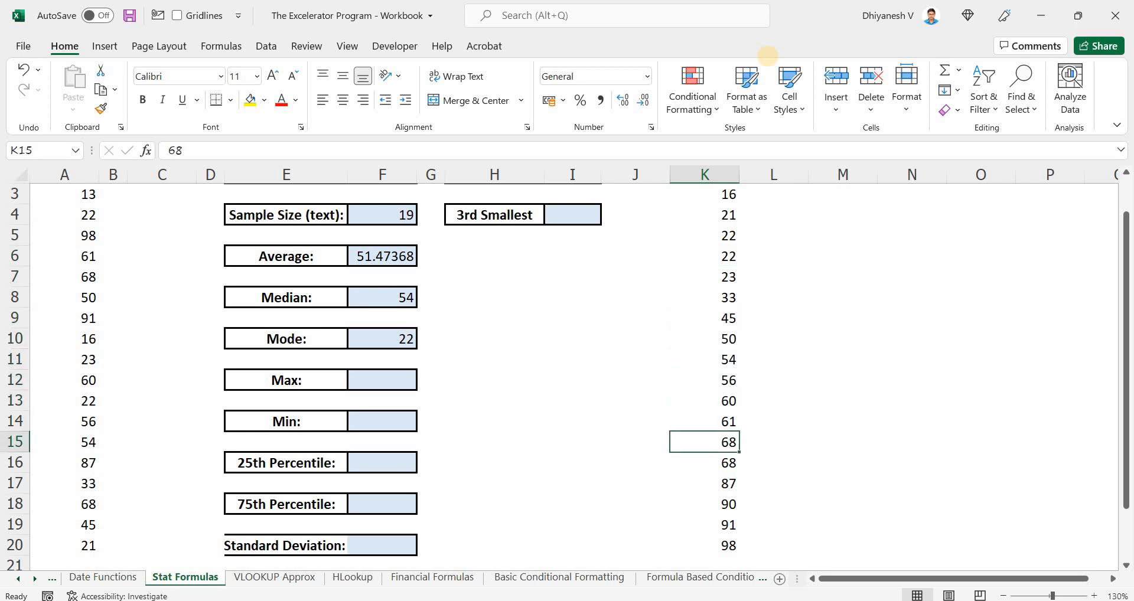
# Step: Copy the value of K15 into K4 to test how the mode responds to an extra repeat
pyautogui.hotkey('ctrl', 'c')
pyautogui.press('Up')
pyautogui.press('Up')
pyautogui.press('Up')
pyautogui.press('Up')
pyautogui.press('Up')
pyautogui.press('Up')
pyautogui.press('Up')
pyautogui.press('Up')
pyautogui.press('Up')
pyautogui.press('Up')
pyautogui.press('Up')
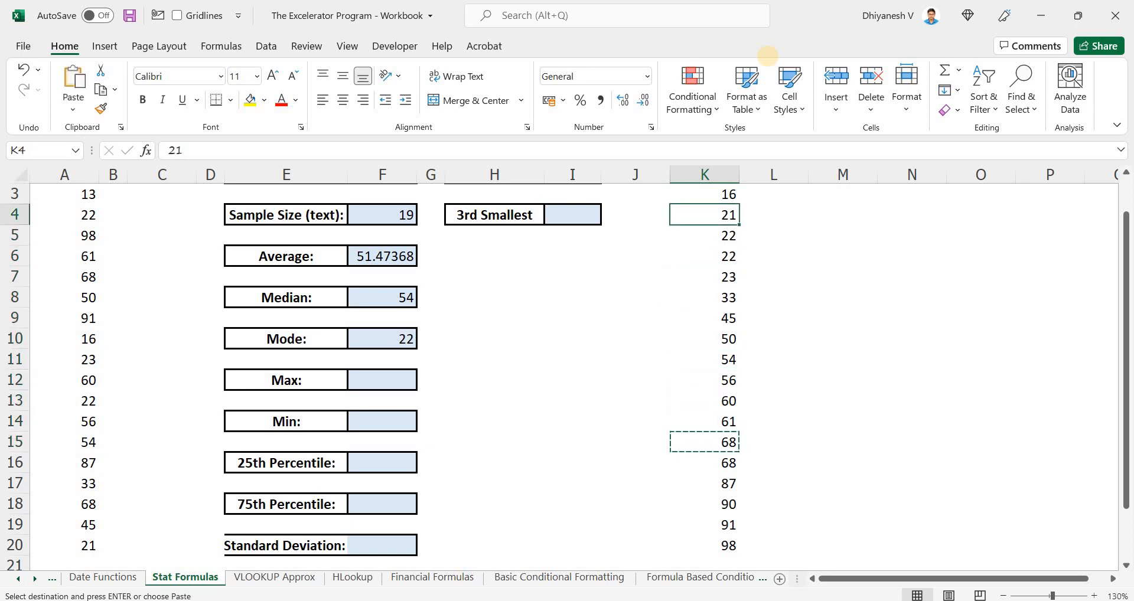
pyautogui.hotkey('ctrl', 'alt', 'v')
pyautogui.press('Return')
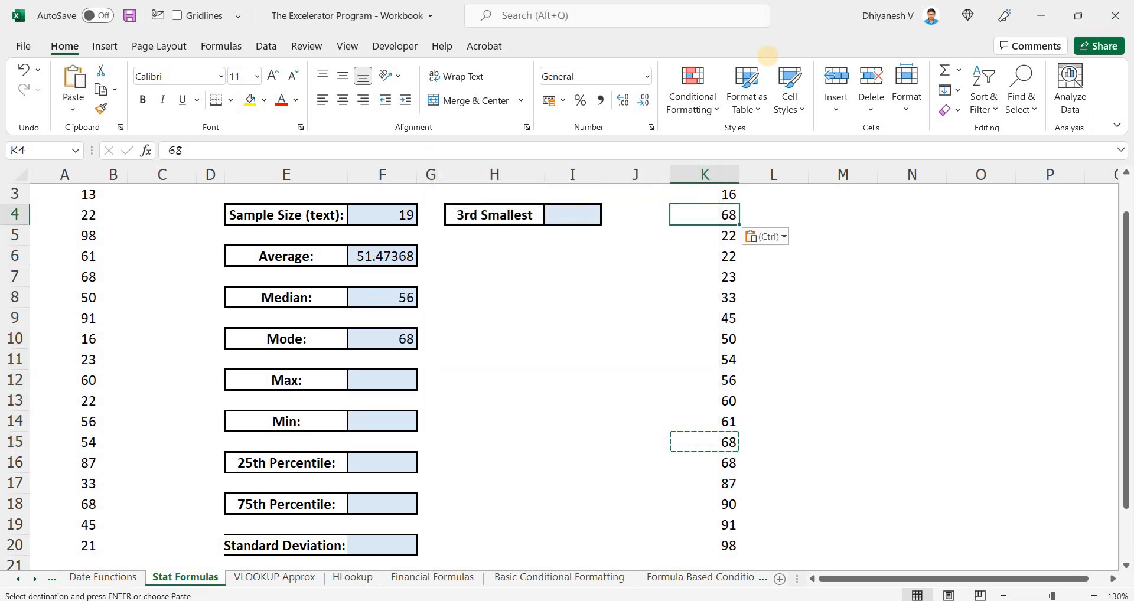
# Step: Enter 22 in K8 as a further test of the mode
pyautogui.press('Down')
pyautogui.press('Down')
pyautogui.press('Down')
pyautogui.press('Down')
pyautogui.write('22')
pyautogui.press('Return')
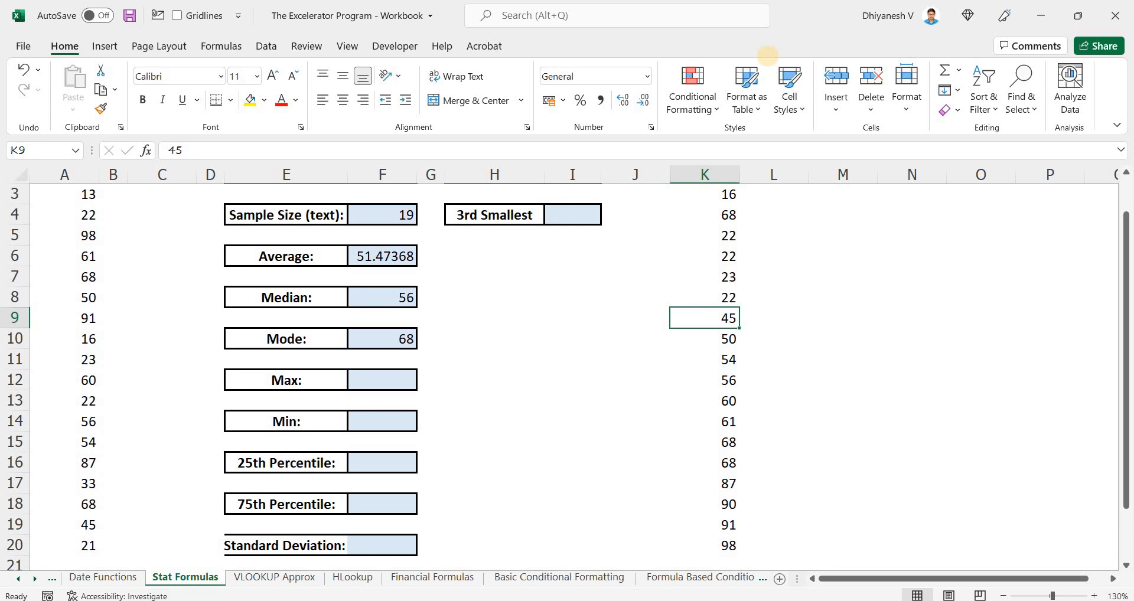
# Step: Undo the test entries in K8 and K4 to restore the sorted values
pyautogui.hotkey('ctrl', 'z')
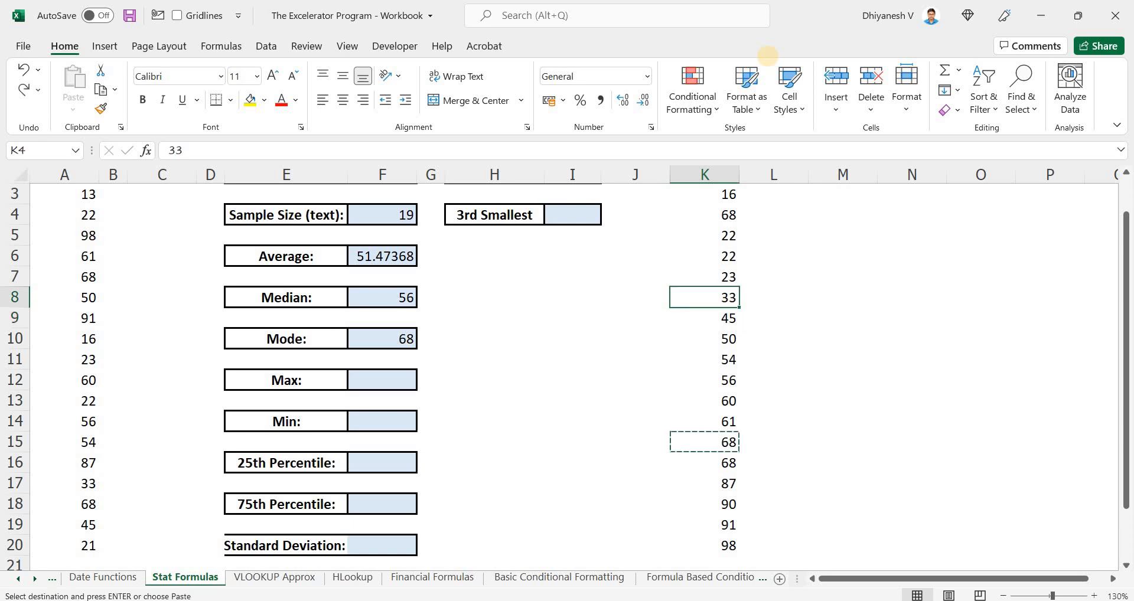
pyautogui.hotkey('ctrl', 'z')
# Step: Change the mode formula in F10 to use MODE.MULT on K2:K20
pyautogui.press('Left')
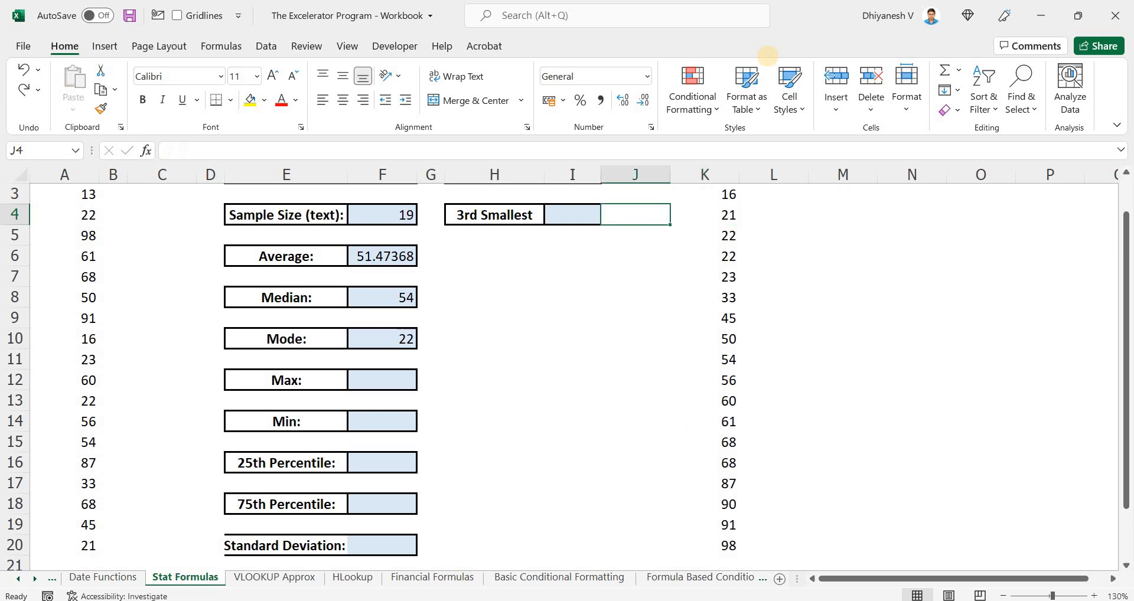
pyautogui.press('Down')
pyautogui.press('Left')
pyautogui.press('Down')
pyautogui.press('Left')
pyautogui.press('Down')
pyautogui.press('Left')
pyautogui.press('Down')
pyautogui.press('Down')
pyautogui.press('Down')
pyautogui.press('Left')
pyautogui.press('F2')
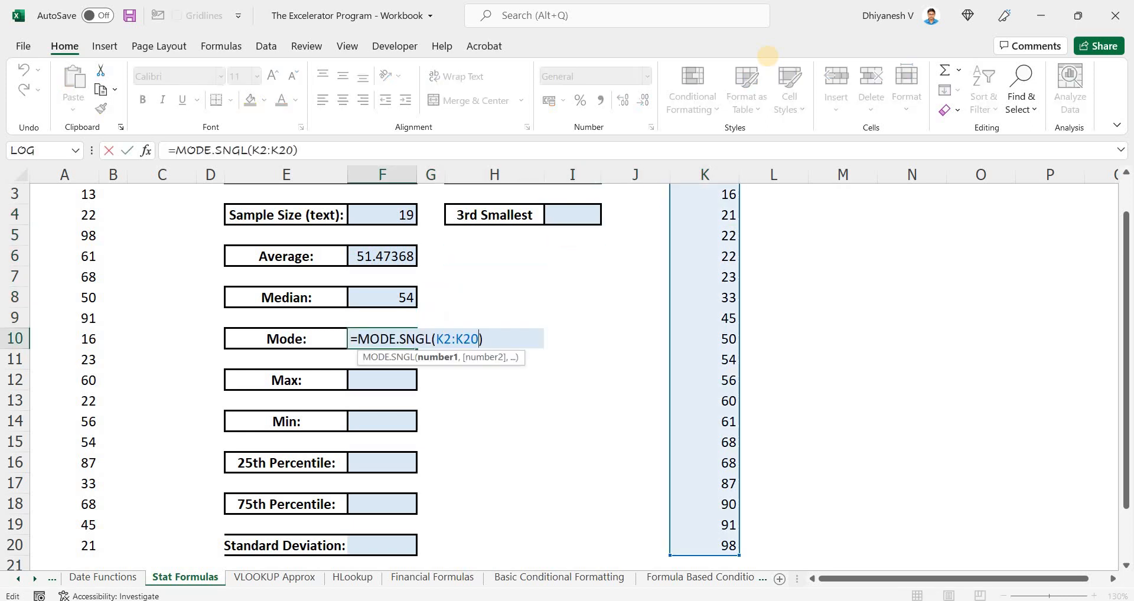
pyautogui.press('Left')
pyautogui.press('Left')
pyautogui.press('Left')
pyautogui.press('Left')
pyautogui.press('Left')
pyautogui.press('Left')
pyautogui.press('Left')
pyautogui.press('Left')
pyautogui.press('BackSpace')
pyautogui.press('BackSpace')
pyautogui.press('BackSpace')
pyautogui.press('BackSpace')
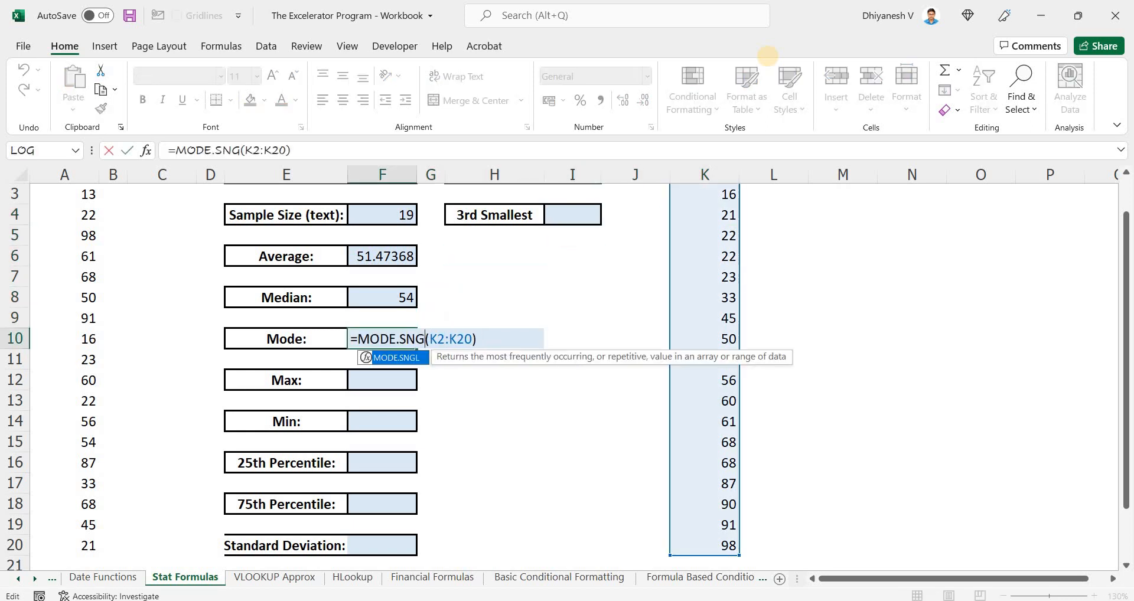
pyautogui.write('MULT')
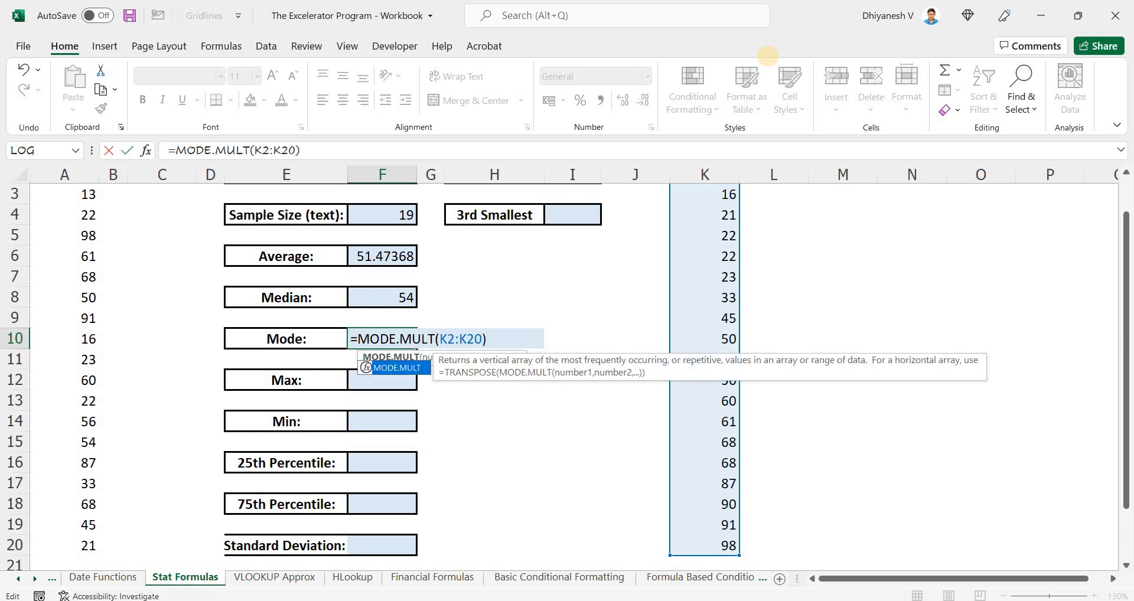
pyautogui.press('Return')
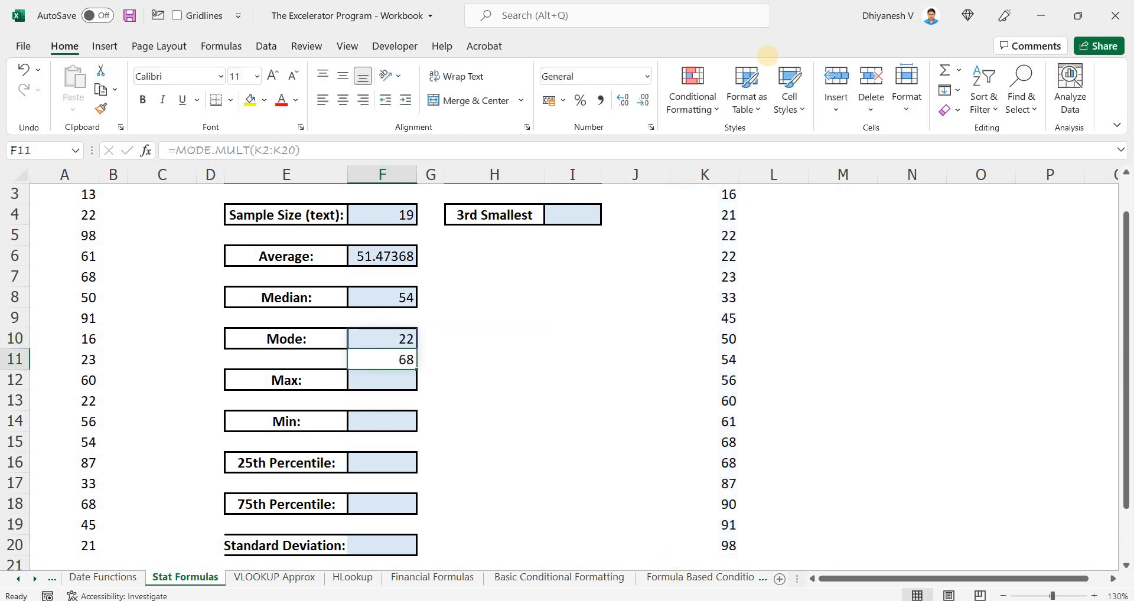
# Step: Inspect the results of the mode formula in F10 and F11, and clear the formula from F10
pyautogui.press('Up')
pyautogui.press('Down')
pyautogui.press('Up')
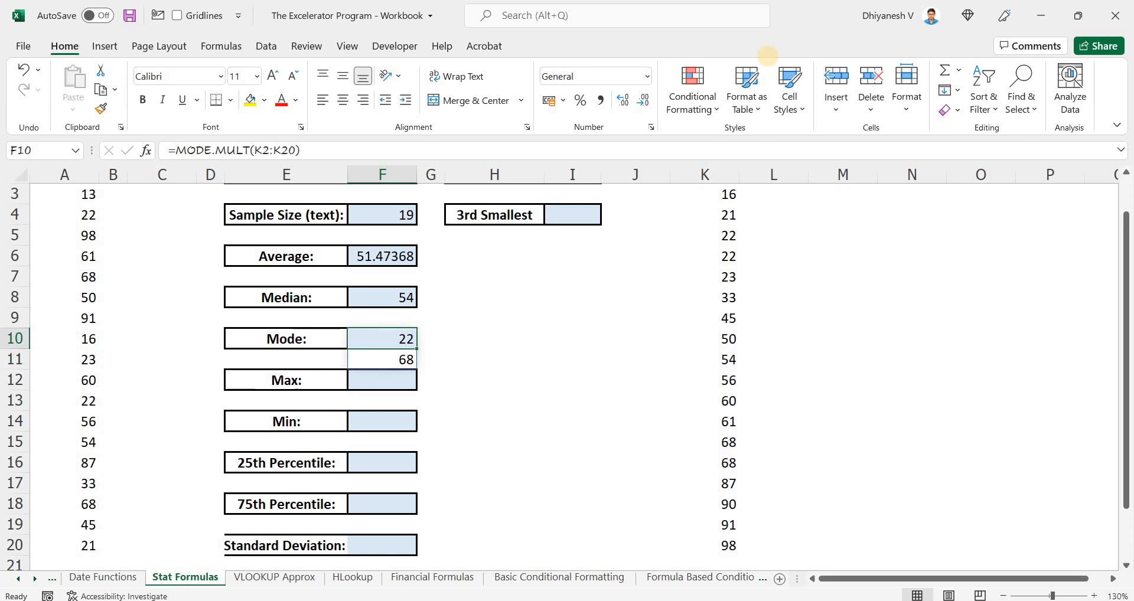
pyautogui.press('Down')
pyautogui.press('Up')
pyautogui.press('Delete')
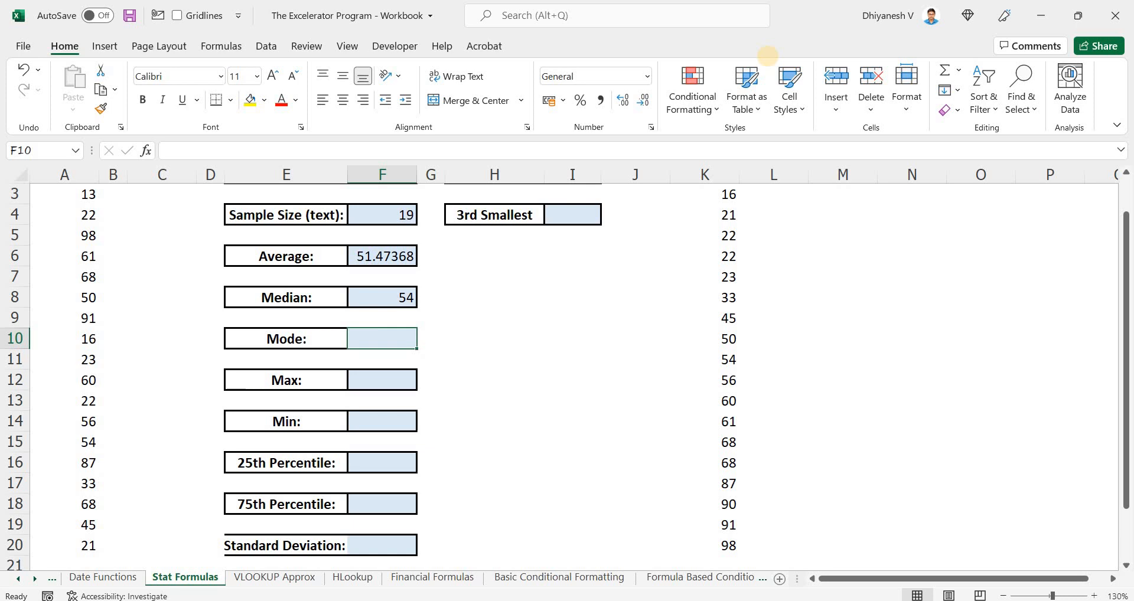
# Step: Undo the clearing of F10 and the switch to MODE.MULT, restoring the single-mode formula
pyautogui.press('Down')
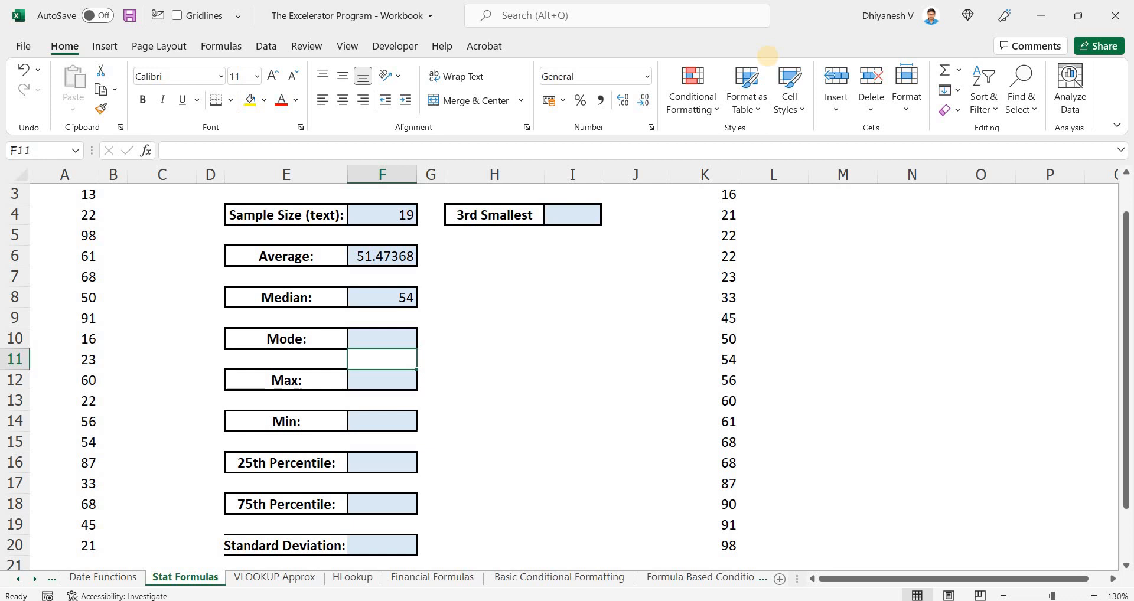
pyautogui.press('Down')
pyautogui.press('Up')
pyautogui.hotkey('ctrl', 'z')
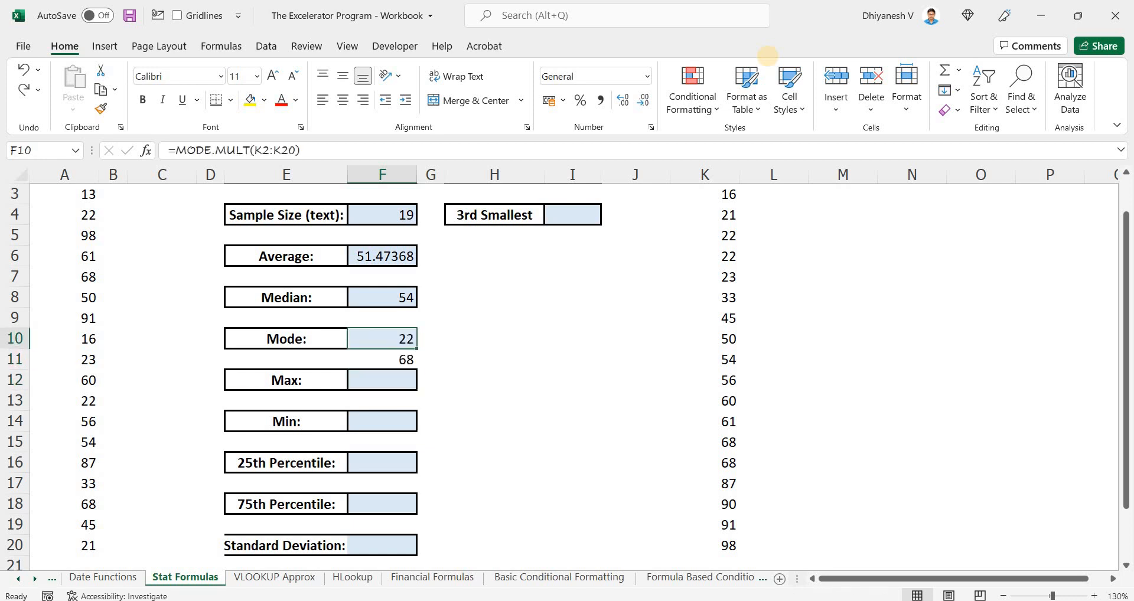
pyautogui.hotkey('ctrl', 'z')
# Step: Enter a MAX formula over K2:K20 in F12, beside the Max label
pyautogui.press('Down')
pyautogui.press('Down')
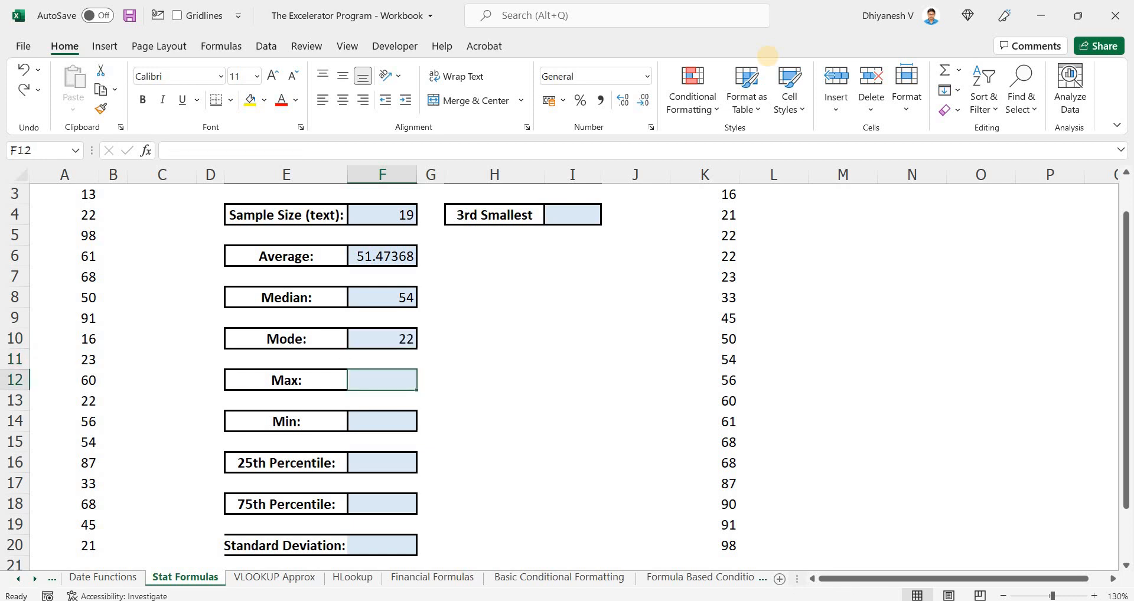
pyautogui.write('=max')
pyautogui.press('Tab')
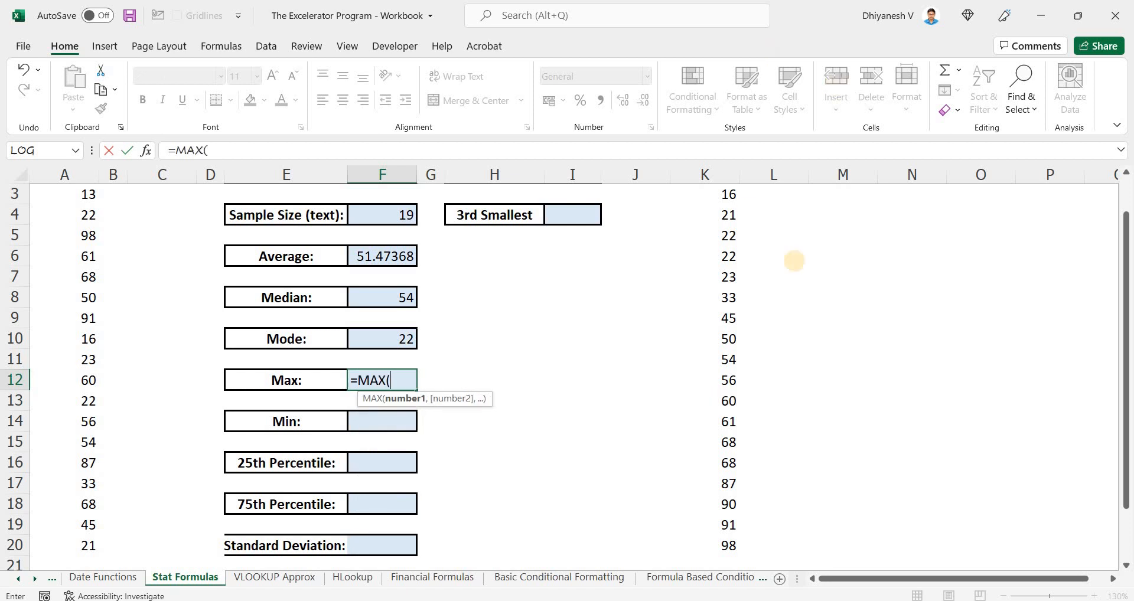
pyautogui.scroll(1, 726, 195)
pyautogui.click(719, 214)
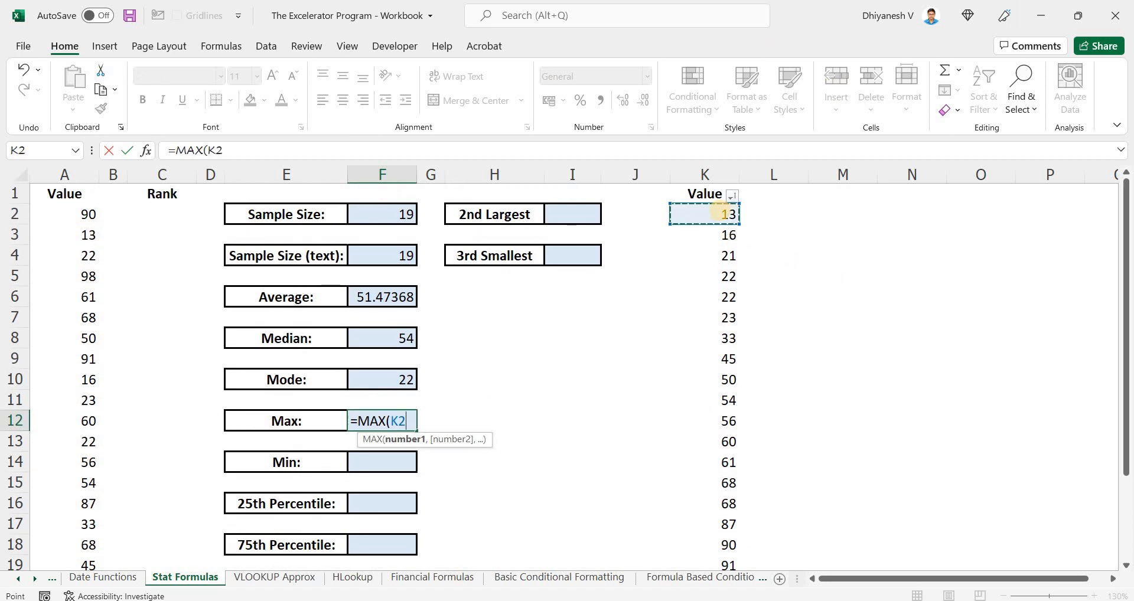
pyautogui.hotkey('ctrl', 'shift', 'Down')
pyautogui.press('Return')
# Step: Enter a MIN formula over K2:K20 in F14, beside the Min label
pyautogui.press('Down')
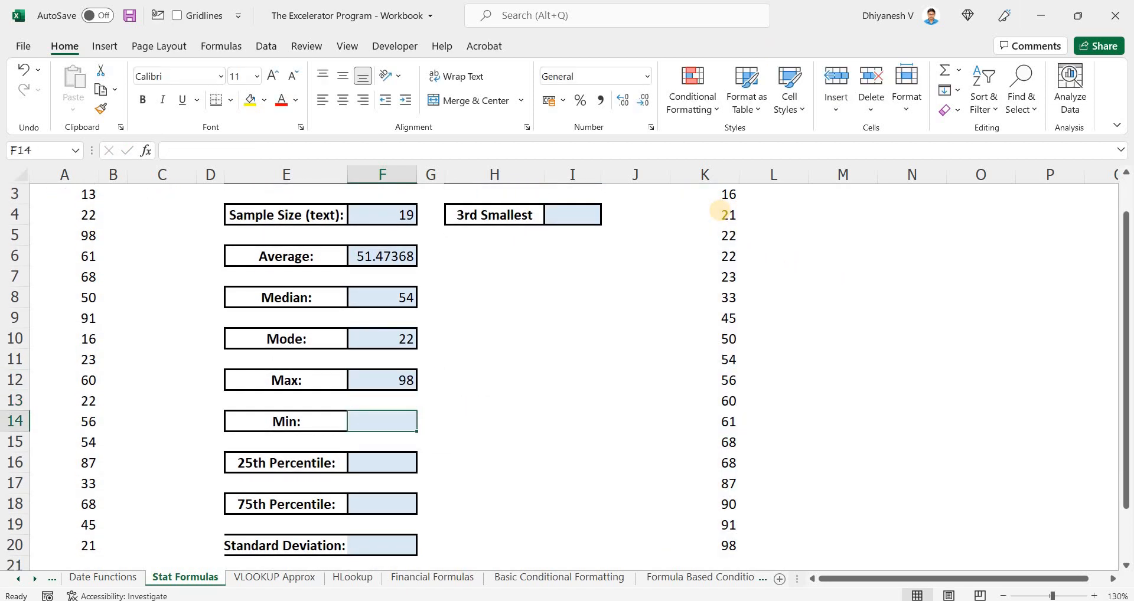
pyautogui.write('=min')
pyautogui.press('Tab')
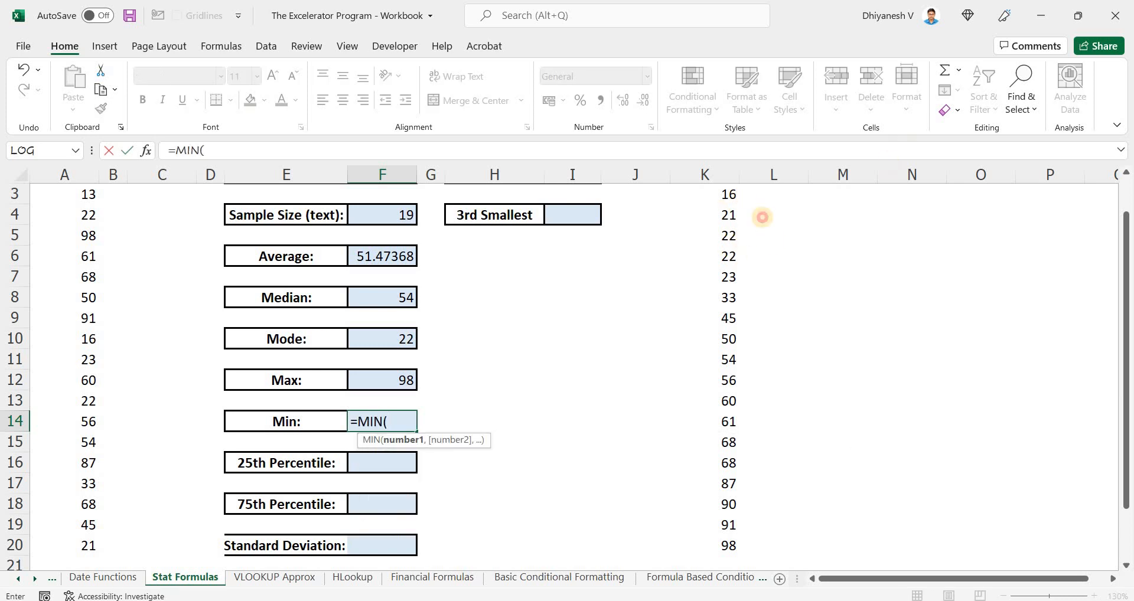
pyautogui.click(762, 217)
pyautogui.press('Down')
pyautogui.press('Left')
pyautogui.hotkey('ctrl', 'Up')
pyautogui.press('Down')
pyautogui.hotkey('ctrl', 'shift', 'Down')
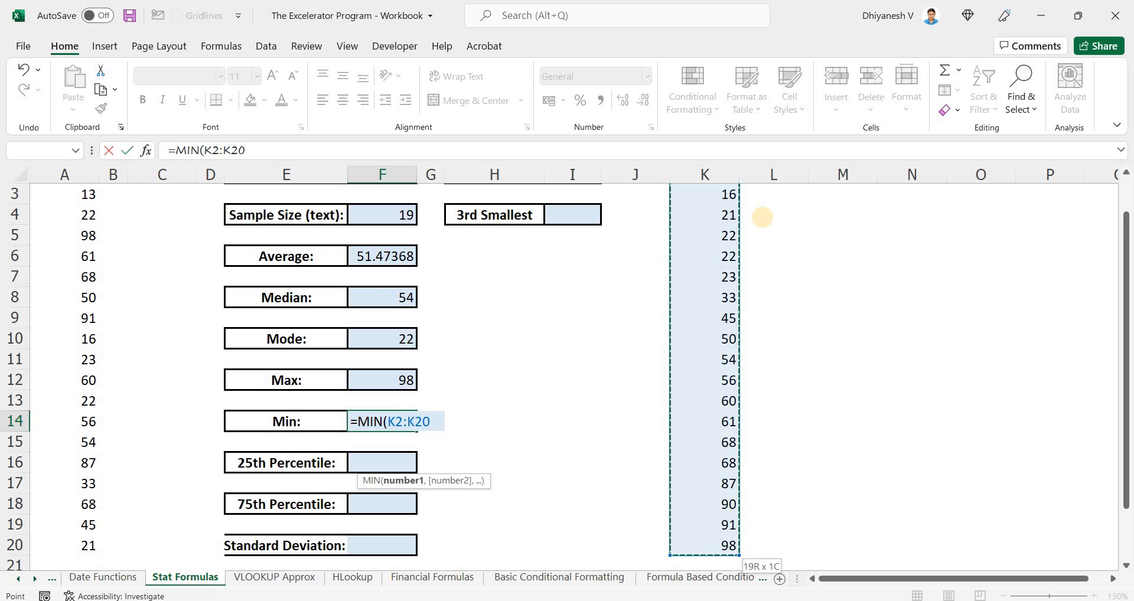
pyautogui.press('Return')
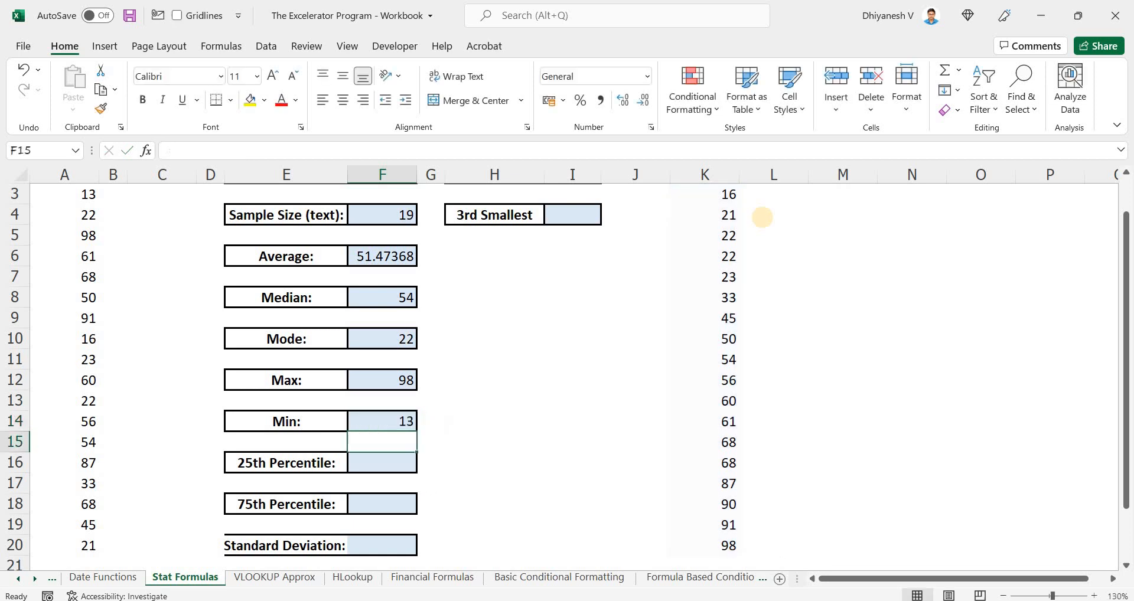
# Step: Check the first and last values of the sorted column K and the unsorted values in A2:A20
pyautogui.scroll(1, 726, 214)
pyautogui.click(718, 214)
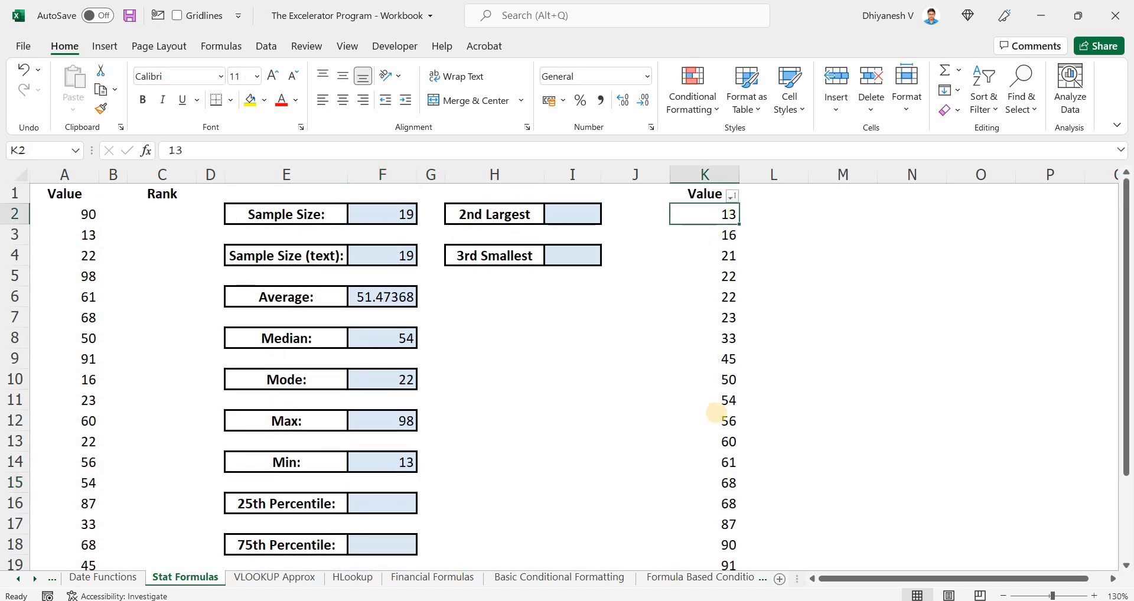
pyautogui.scroll(-3, 718, 431)
pyautogui.hotkey('ctrl', 'Down')
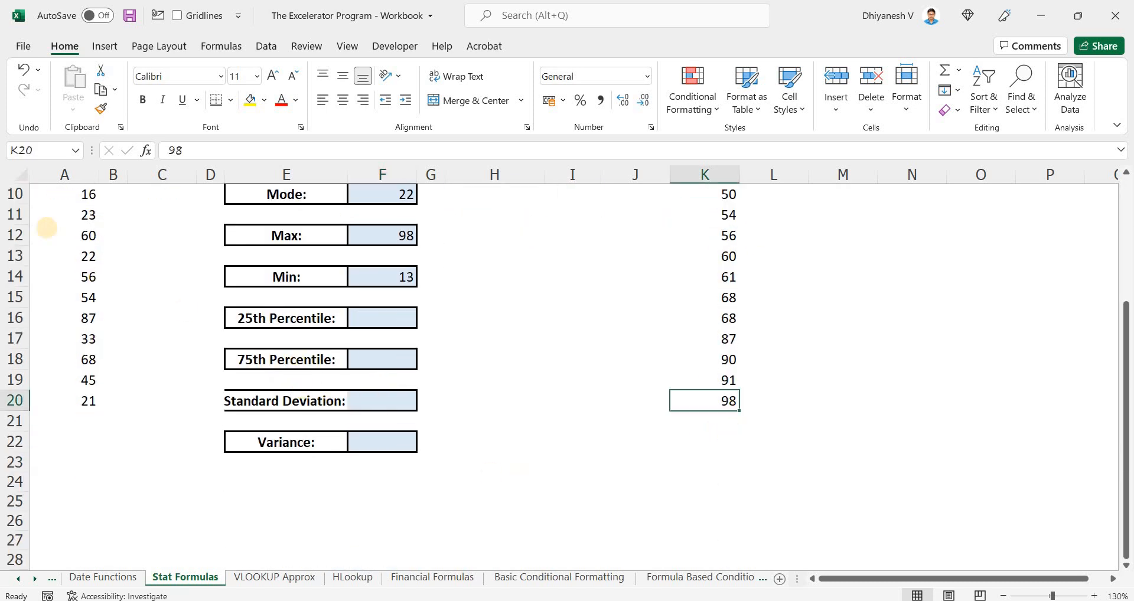
pyautogui.scroll(3, 47, 228)
pyautogui.moveTo(88, 215); pyautogui.dragTo(94, 556)
pyautogui.scroll(1, 355, 434)
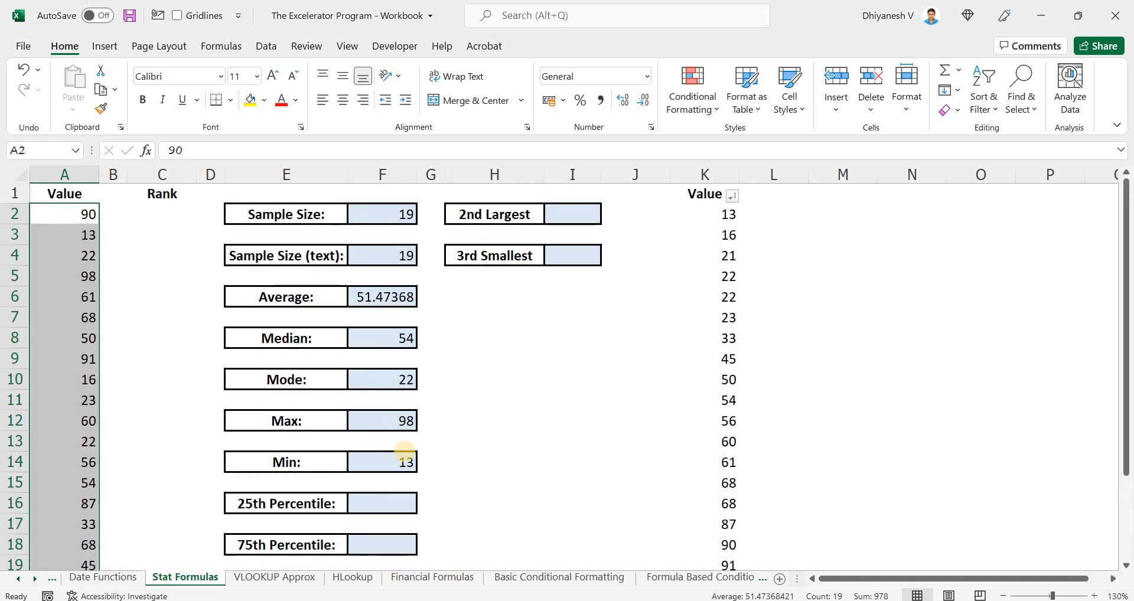
# Step: Widen column E slightly so the Standard Deviation label fits, with F16 selected
pyautogui.scroll(-2, 404, 452)
pyautogui.click(372, 379)
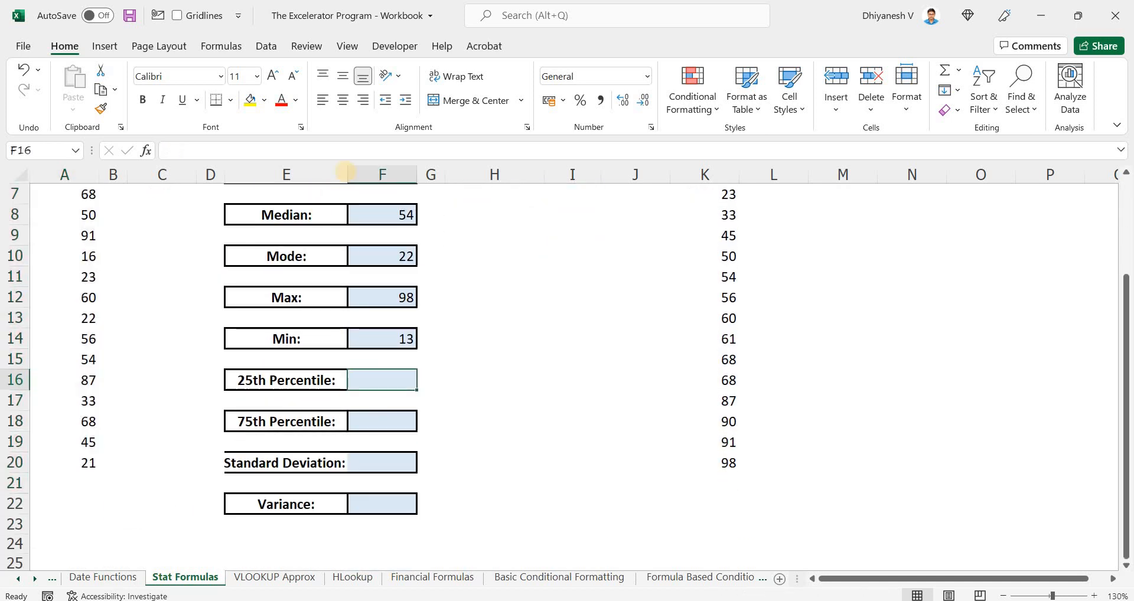
pyautogui.moveTo(348, 172); pyautogui.dragTo(359, 172)
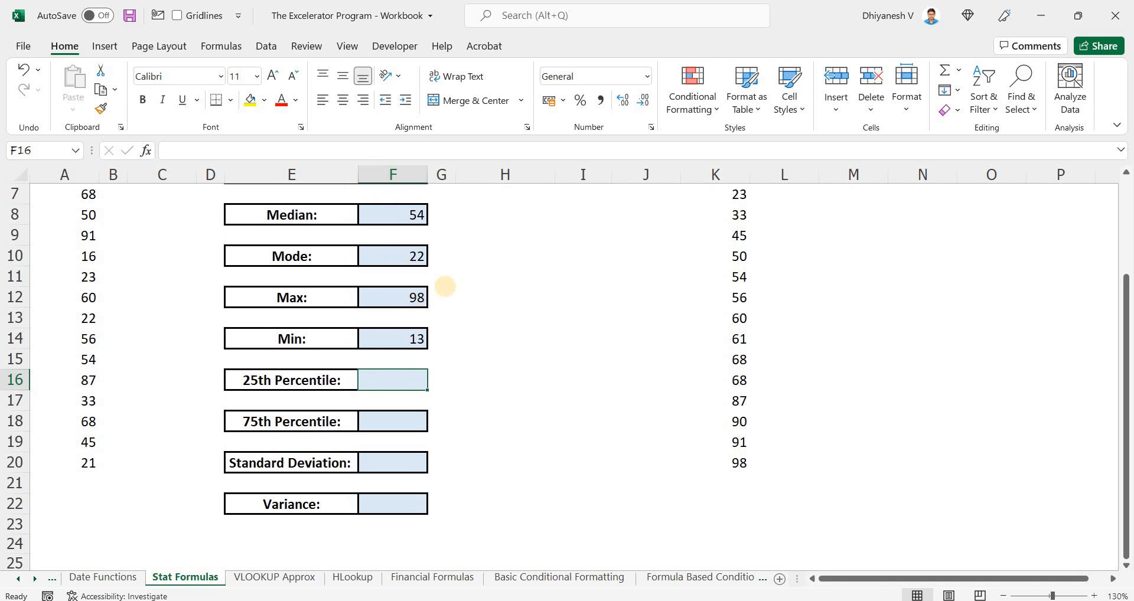
# Step: Start a formula in F16, compare the PERCENTILE.EXC and PERCENTILE.INC descriptions, and choose PERCENTILE.INC
pyautogui.write('=per')
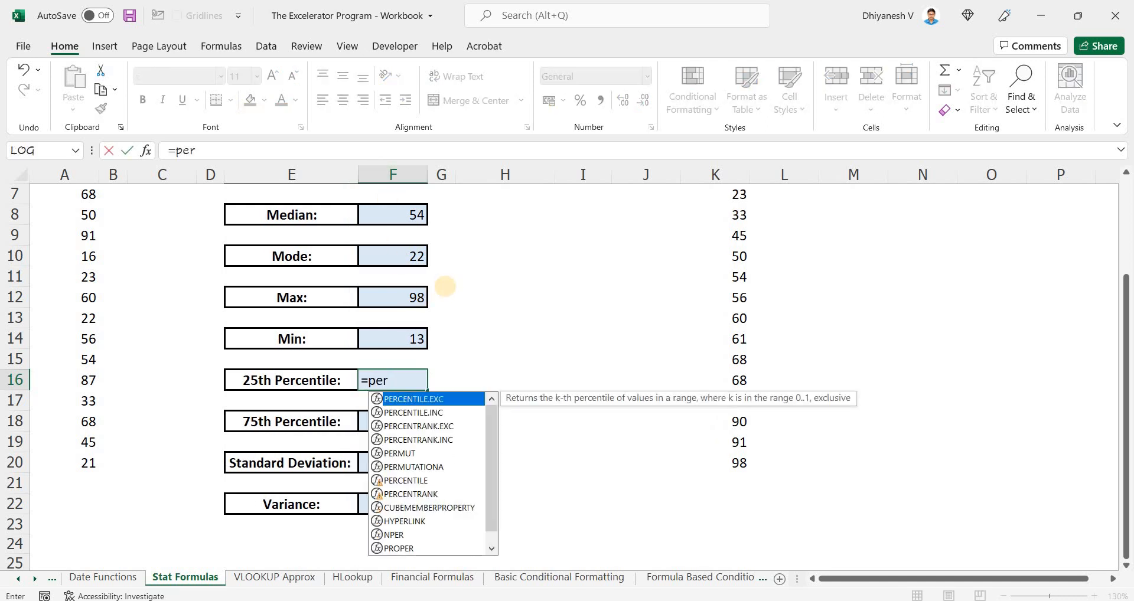
pyautogui.press('Down')
pyautogui.press('Up')
pyautogui.press('Down')
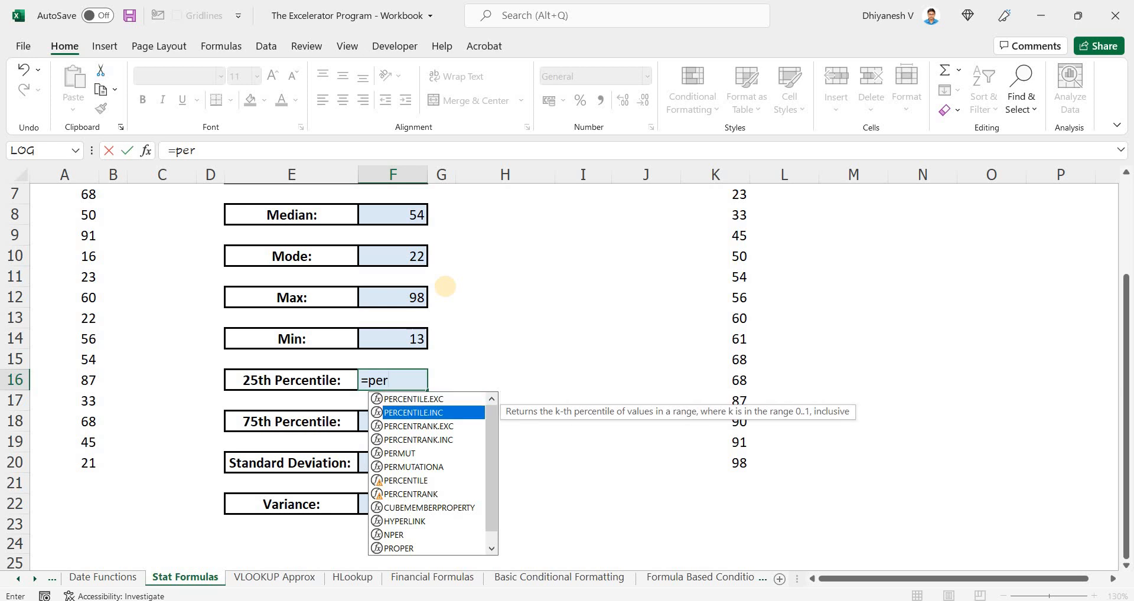
pyautogui.press('Up')
pyautogui.press('Down')
pyautogui.press('Up')
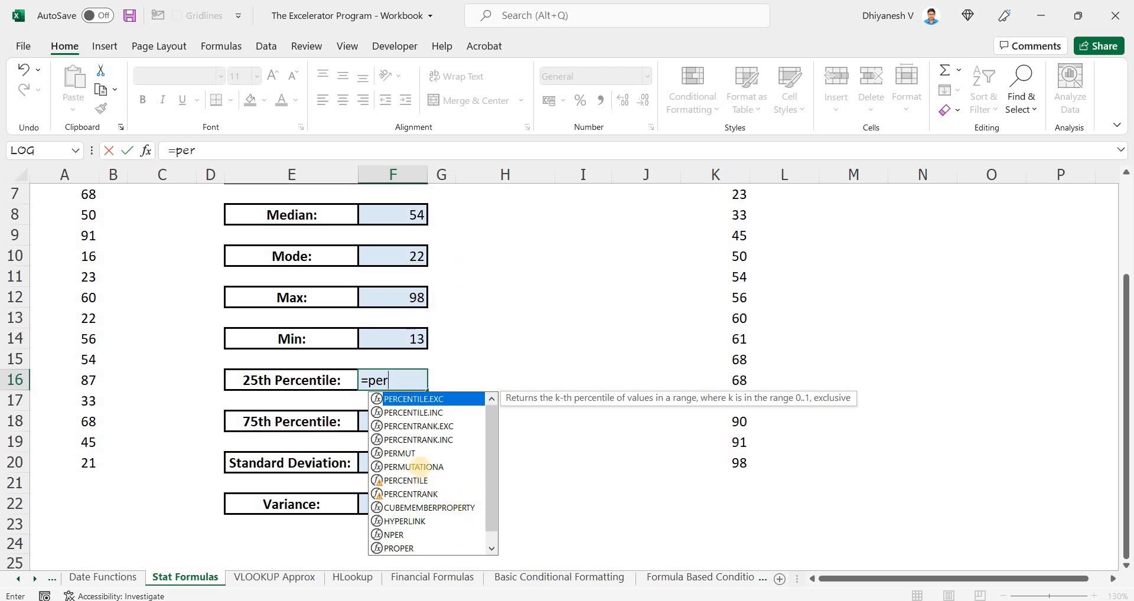
pyautogui.press('Down')
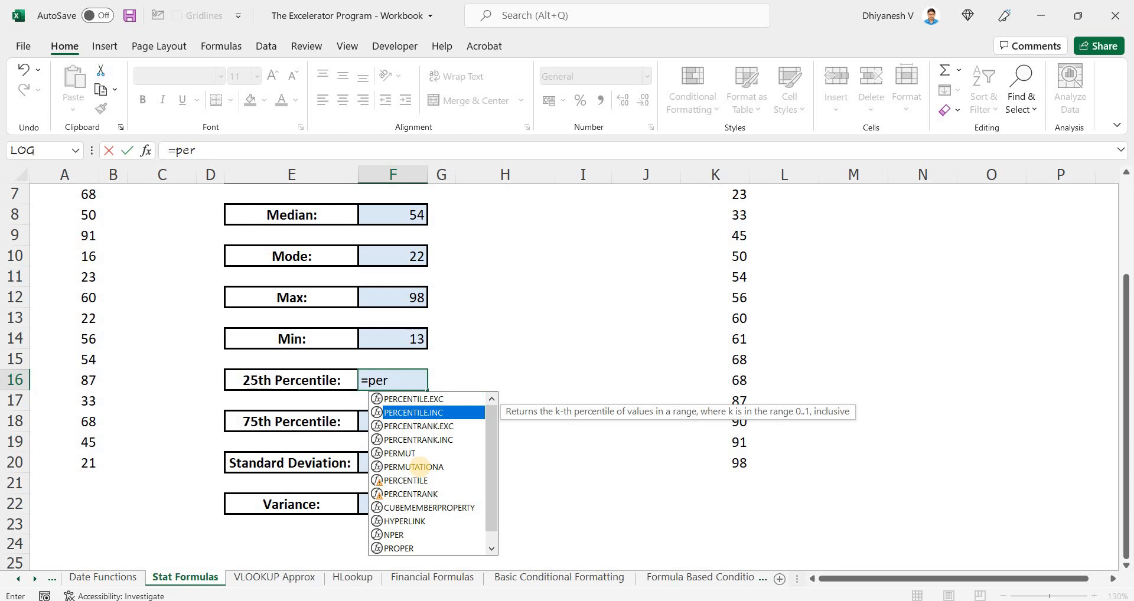
pyautogui.press('Tab')
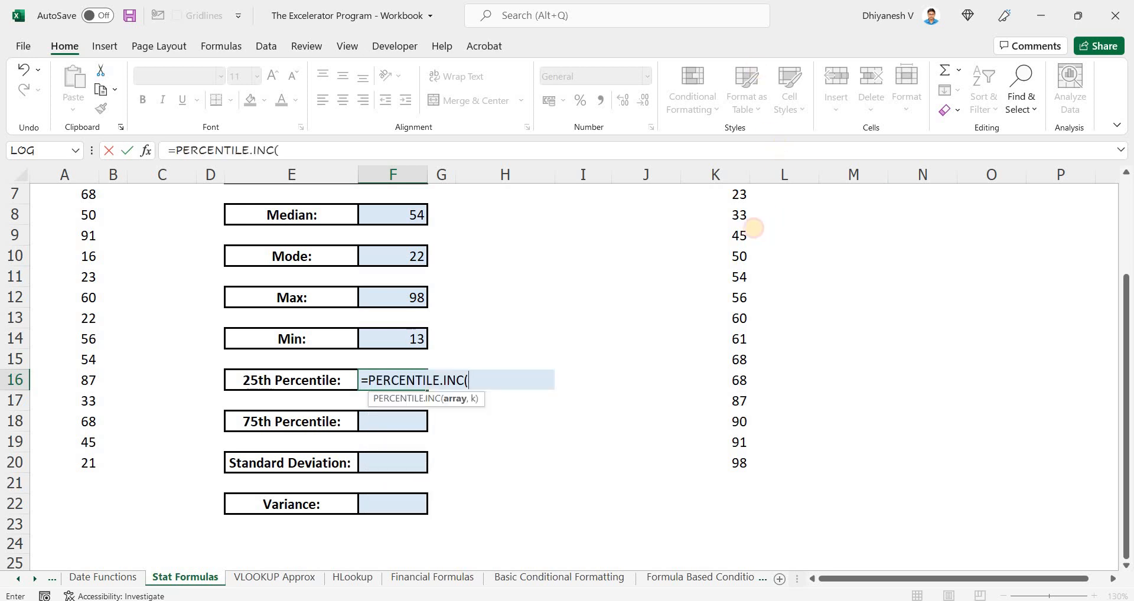
# Step: Complete the 25th percentile formula in F16 with the array K2:K20 and a k of 0.25
pyautogui.click(762, 235)
pyautogui.press('Left')
pyautogui.press('Up')
pyautogui.hotkey('ctrl', 'Up')
pyautogui.press('Down')
pyautogui.hotkey('ctrl', 'shift', 'Down')
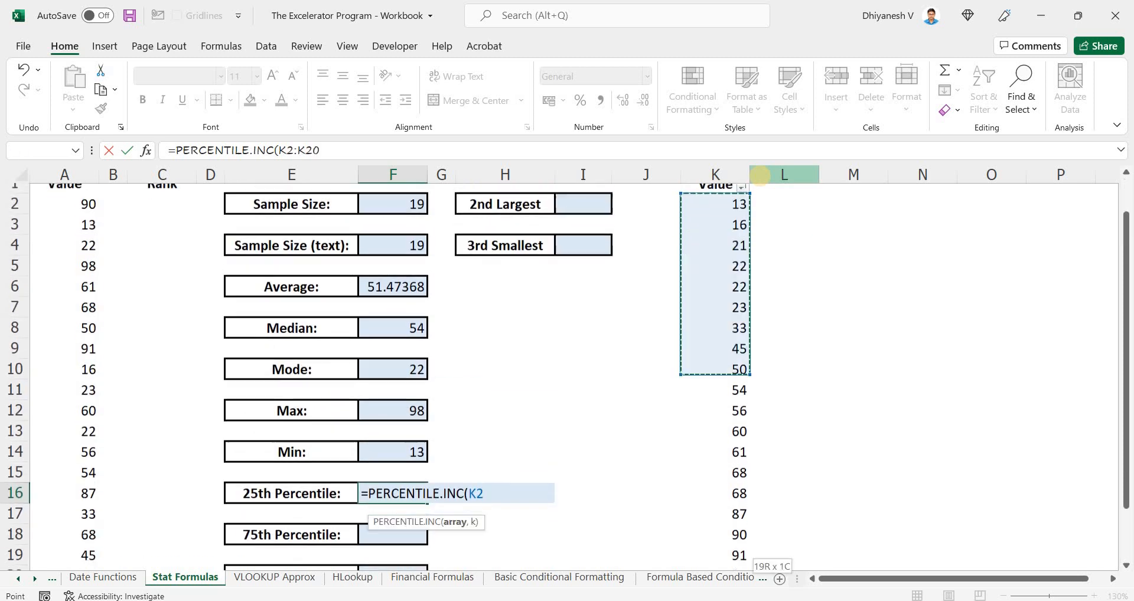
pyautogui.write(',')
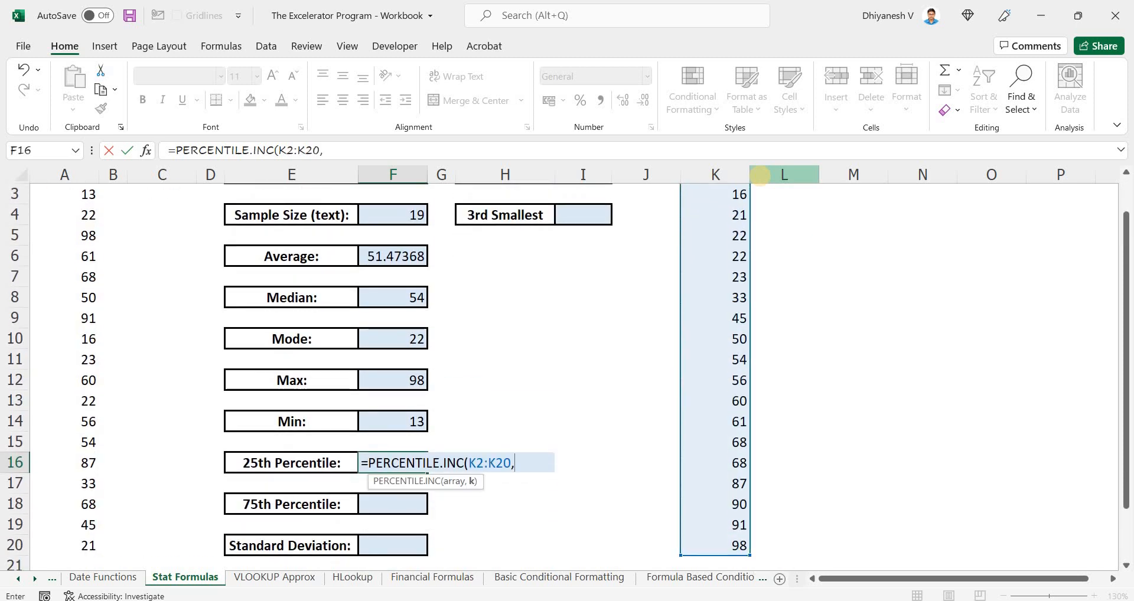
pyautogui.write('0.25')
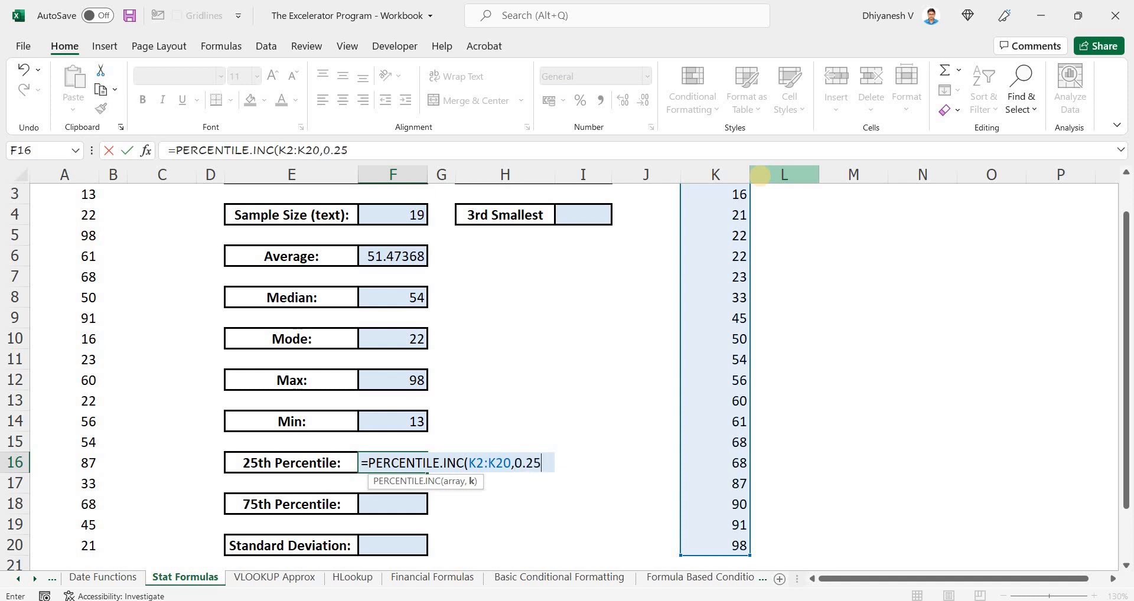
pyautogui.press('Return')
# Step: Copy the PERCENTILE.INC formula text from F16 into F18 and change its k to 0.75
pyautogui.press('Up')
pyautogui.press('F2')
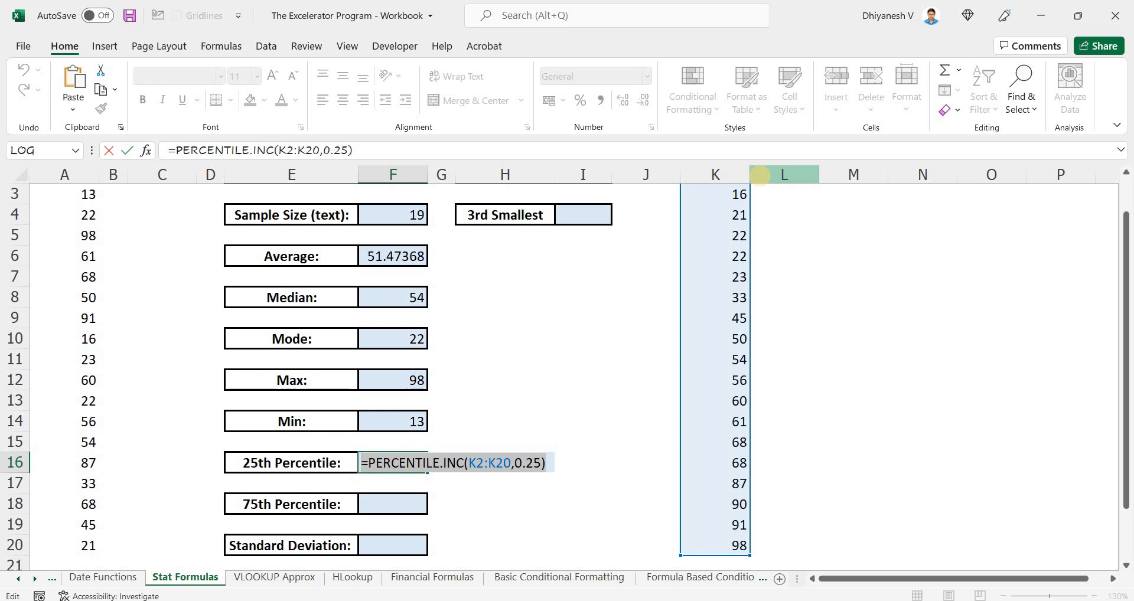
pyautogui.press('Return')
pyautogui.press('Down')
pyautogui.press('F2')
pyautogui.hotkey('ctrl', 'v')
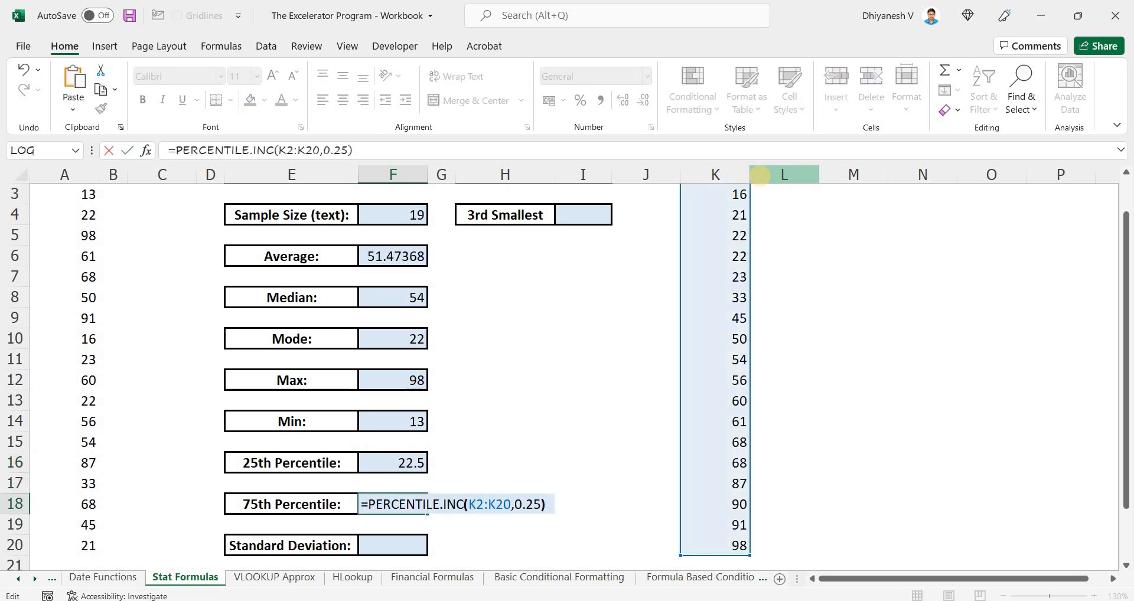
pyautogui.press('Left')
pyautogui.press('Left')
pyautogui.hotkey('shift', 'Left')
pyautogui.write('7')
pyautogui.press('Return')
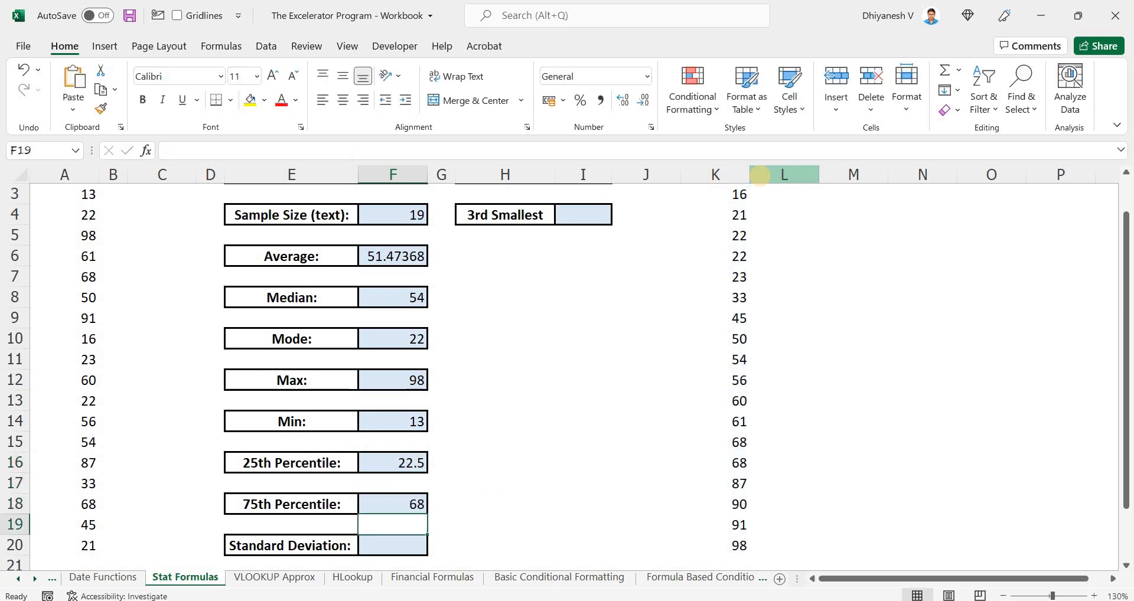
# Step: Start a standard deviation formula in F20, compare the STDEV.P and STDEV.S descriptions, and choose STDEV.P
pyautogui.press('Down')
pyautogui.scroll(-3, 761, 175)
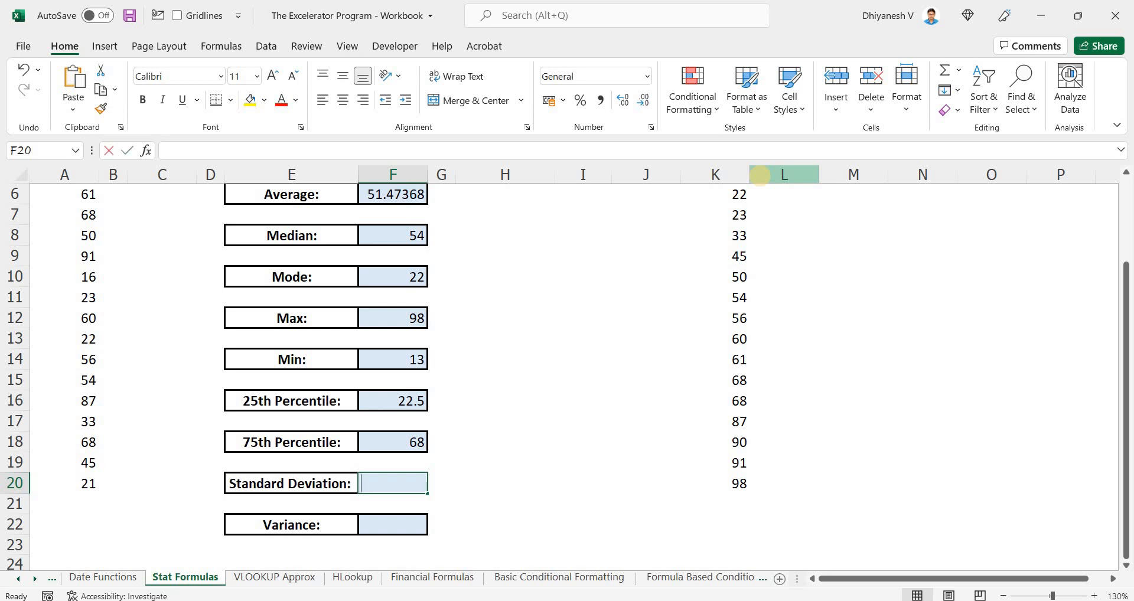
pyautogui.write('=st')
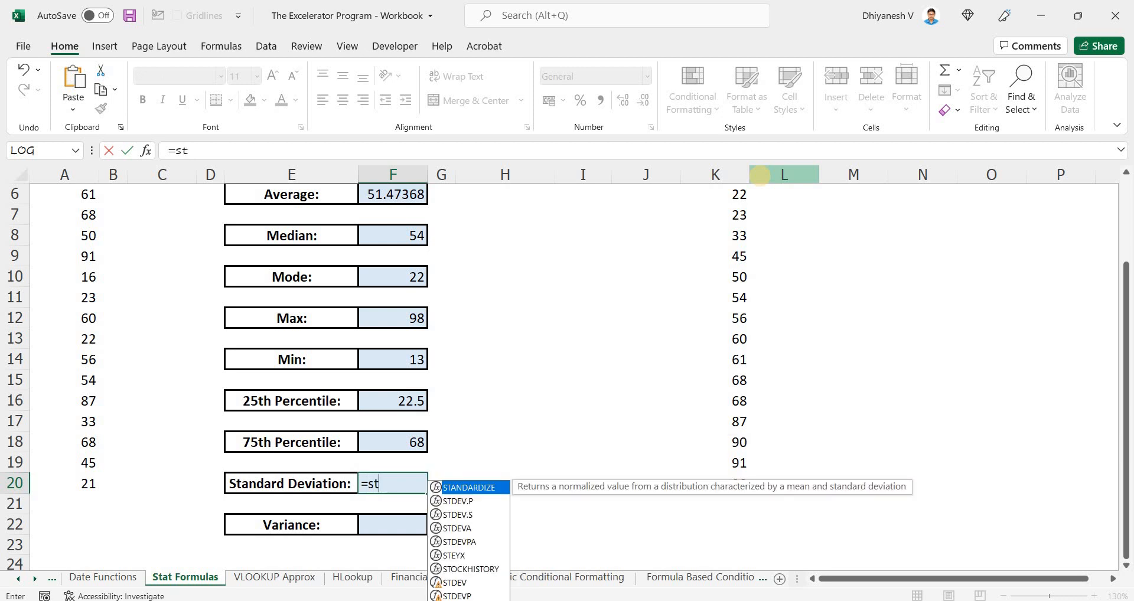
pyautogui.press('Down')
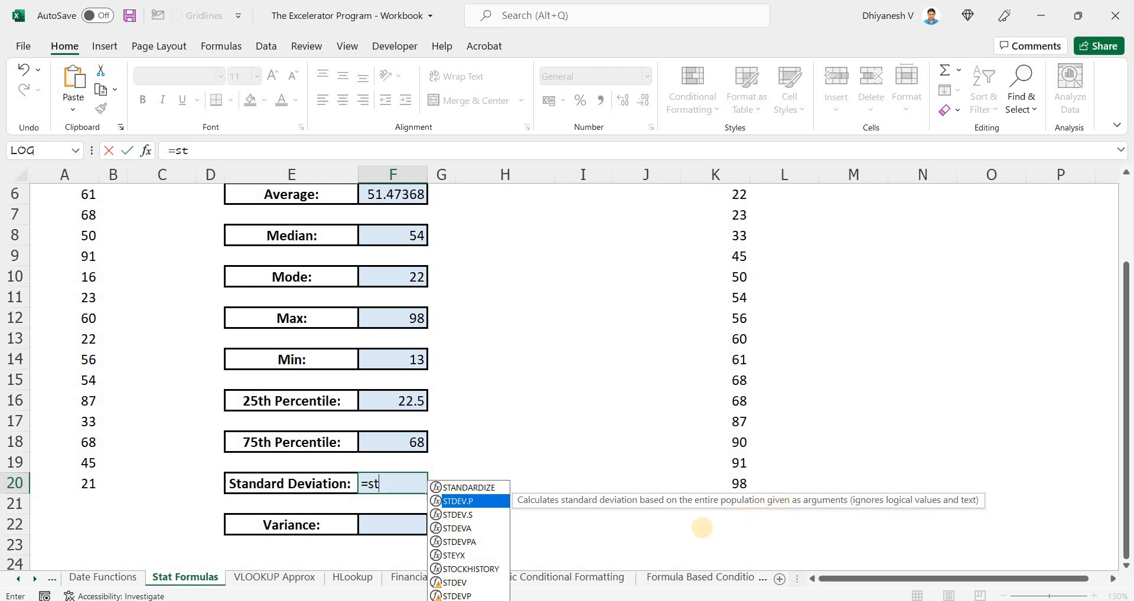
pyautogui.press('Down')
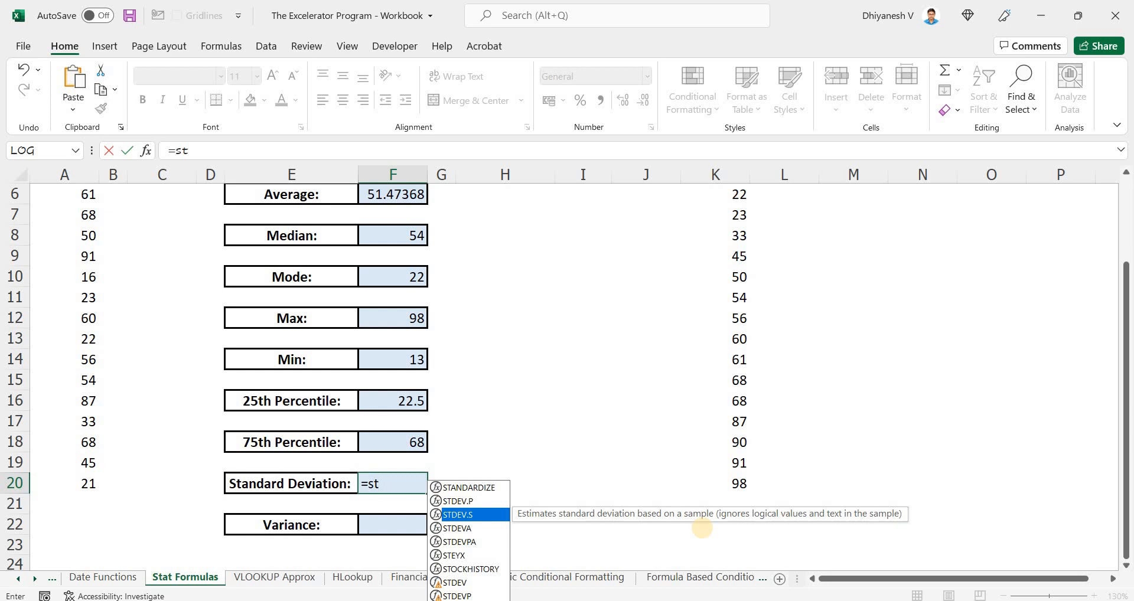
pyautogui.press('Up')
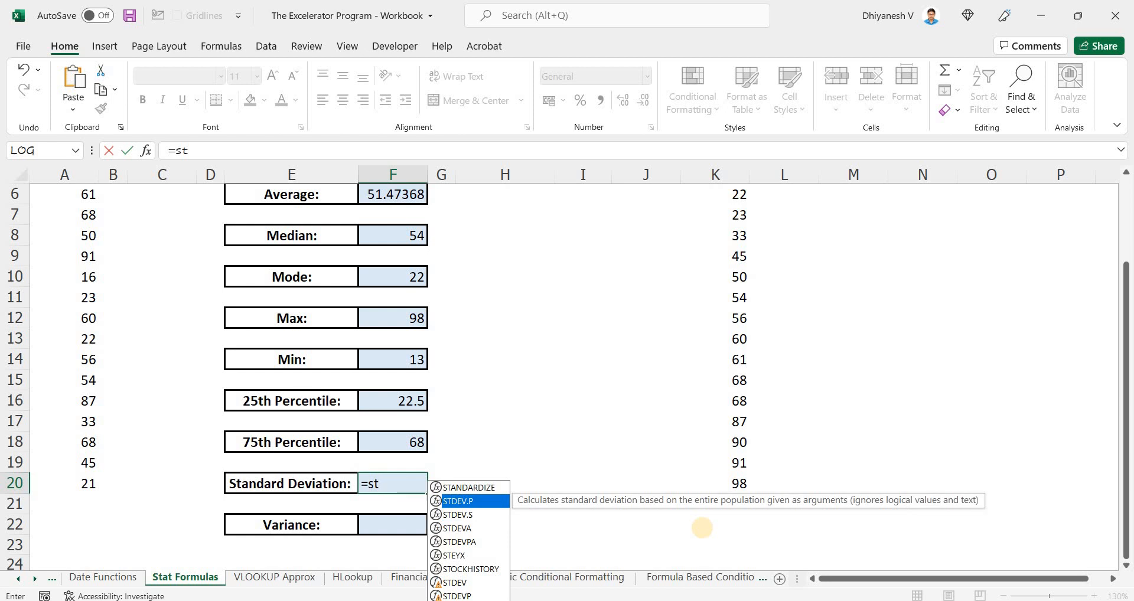
pyautogui.press('Down')
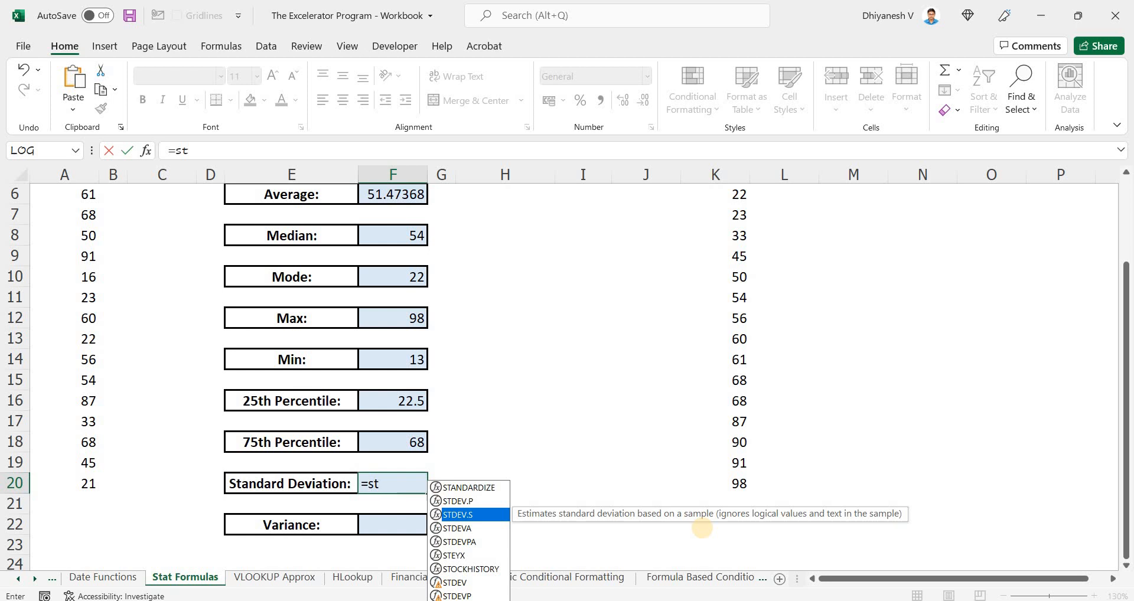
pyautogui.press('Up')
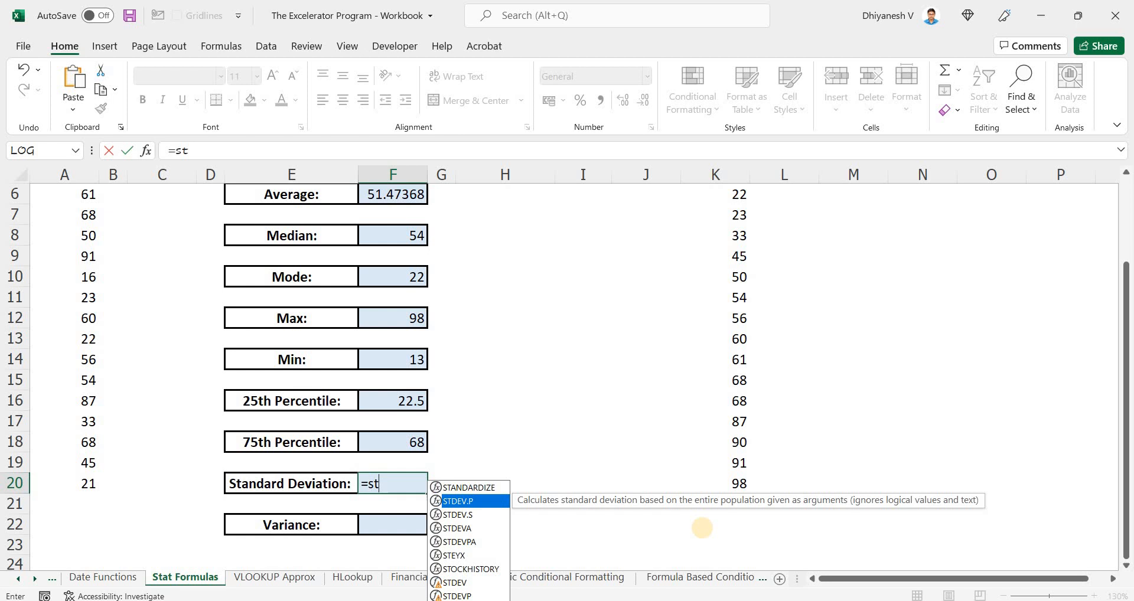
pyautogui.press('Tab')
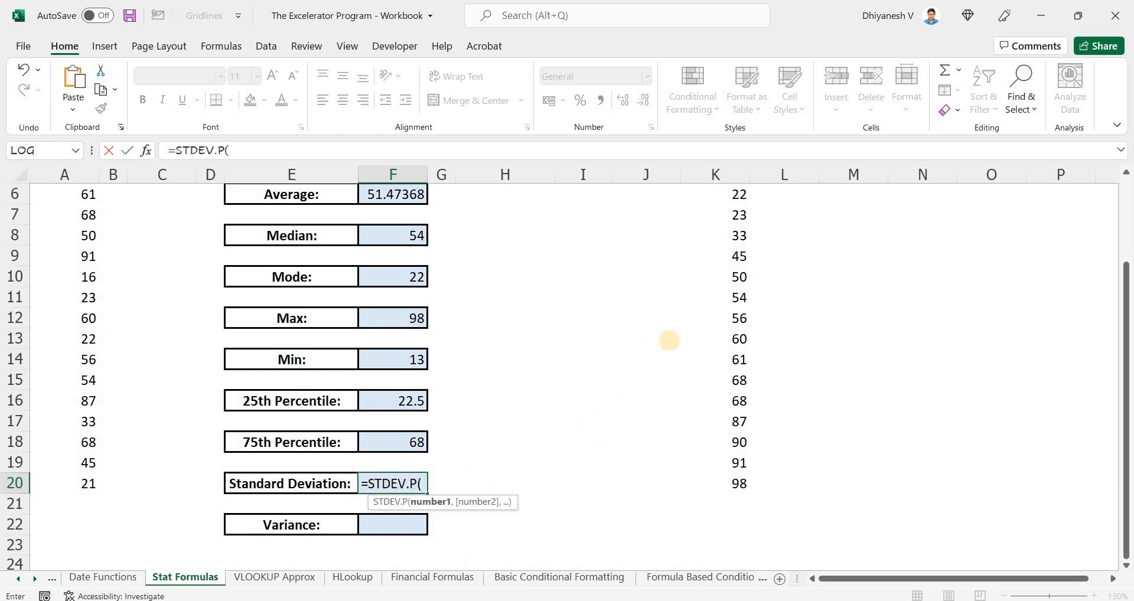
# Step: Complete the STDEV.P formula in F20 with the range K2:K20 and reselect the cell
pyautogui.click(723, 309)
pyautogui.hotkey('ctrl', 'Up')
pyautogui.press('Down')
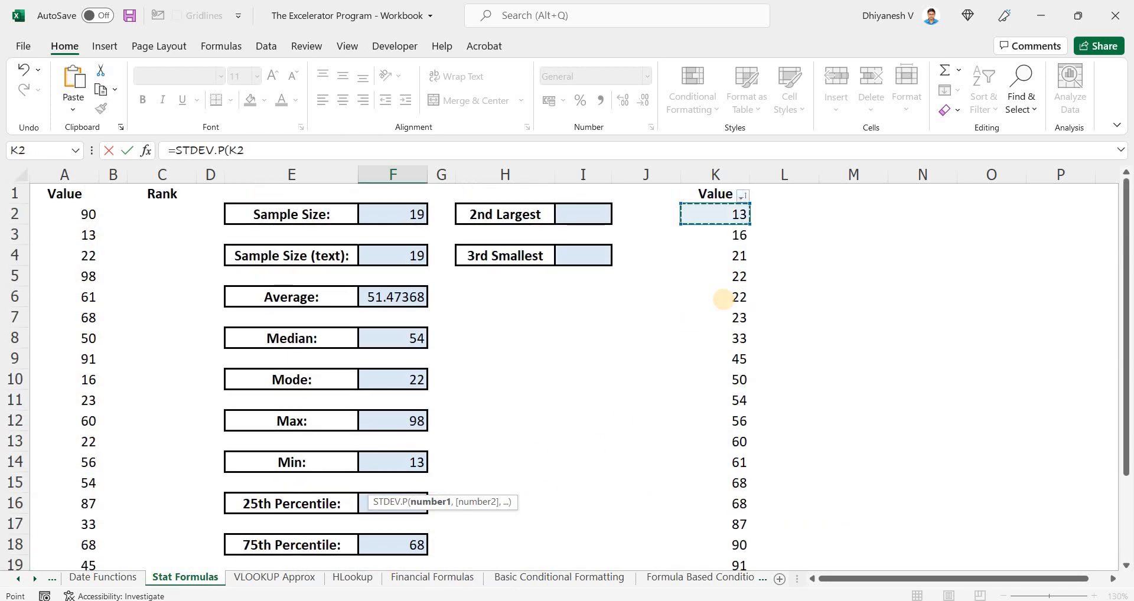
pyautogui.hotkey('ctrl', 'shift', 'Down')
pyautogui.press('Return')
pyautogui.press('Up')
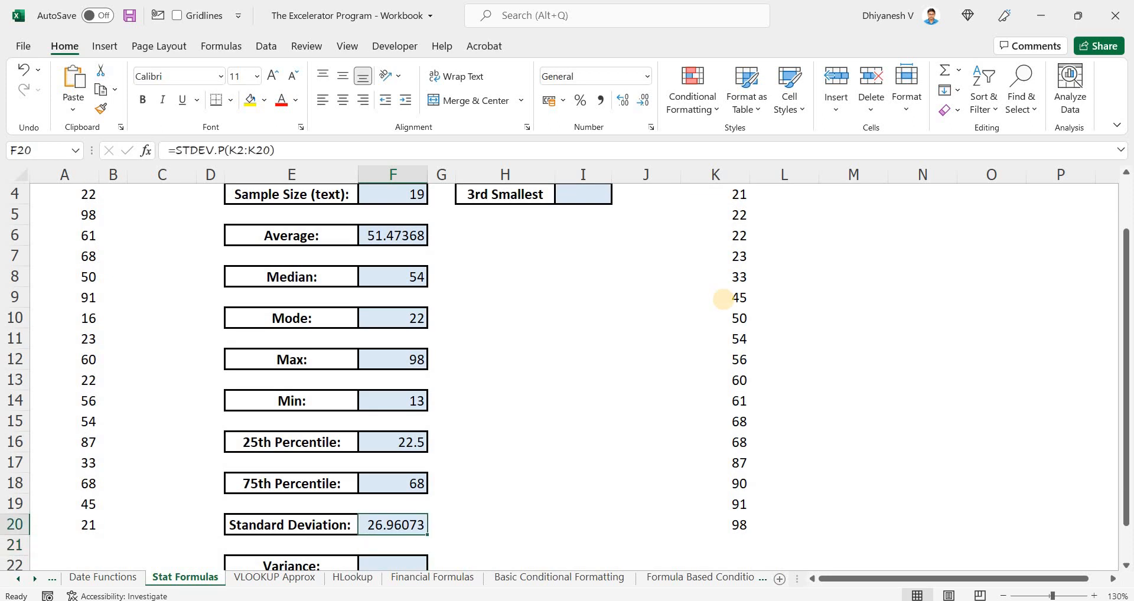
# Step: Copy the standard deviation cell F20 into H20 and clear the copied contents
pyautogui.press('Right')
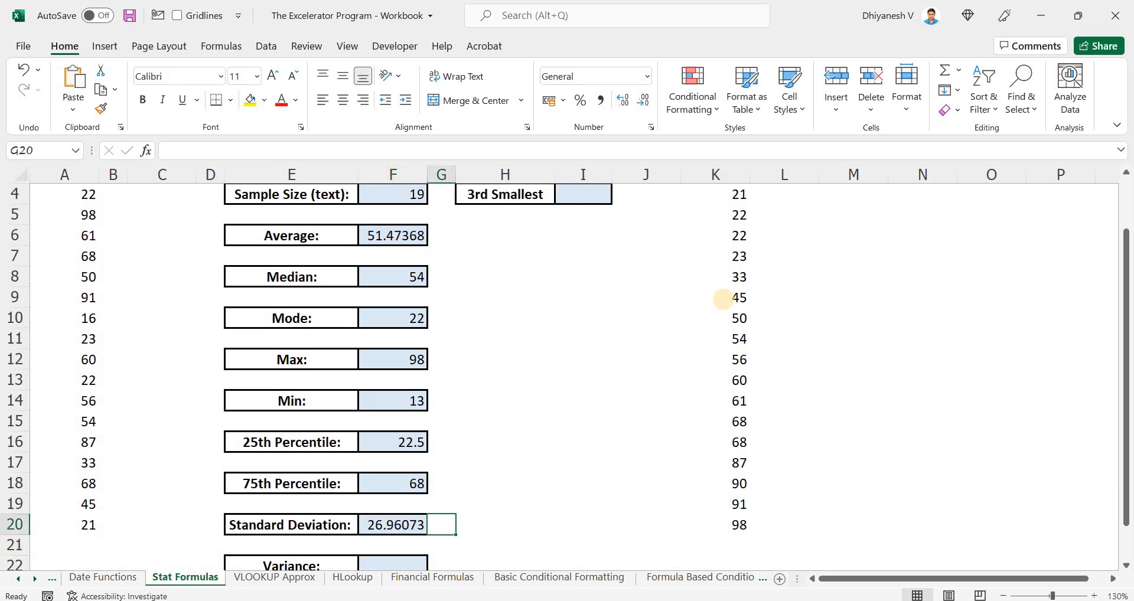
pyautogui.press('Down')
pyautogui.press('Right')
pyautogui.press('Up')
pyautogui.press('Left')
pyautogui.press('Left')
pyautogui.hotkey('ctrl', 'c')
pyautogui.press('Right')
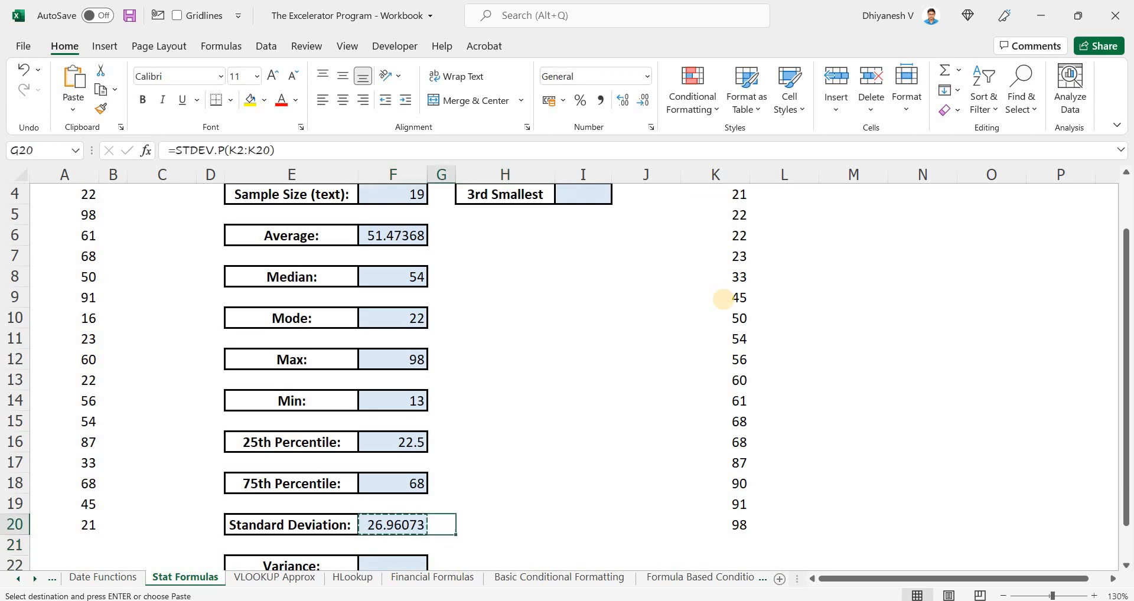
pyautogui.press('Right')
pyautogui.press('Return')
pyautogui.press('Delete')
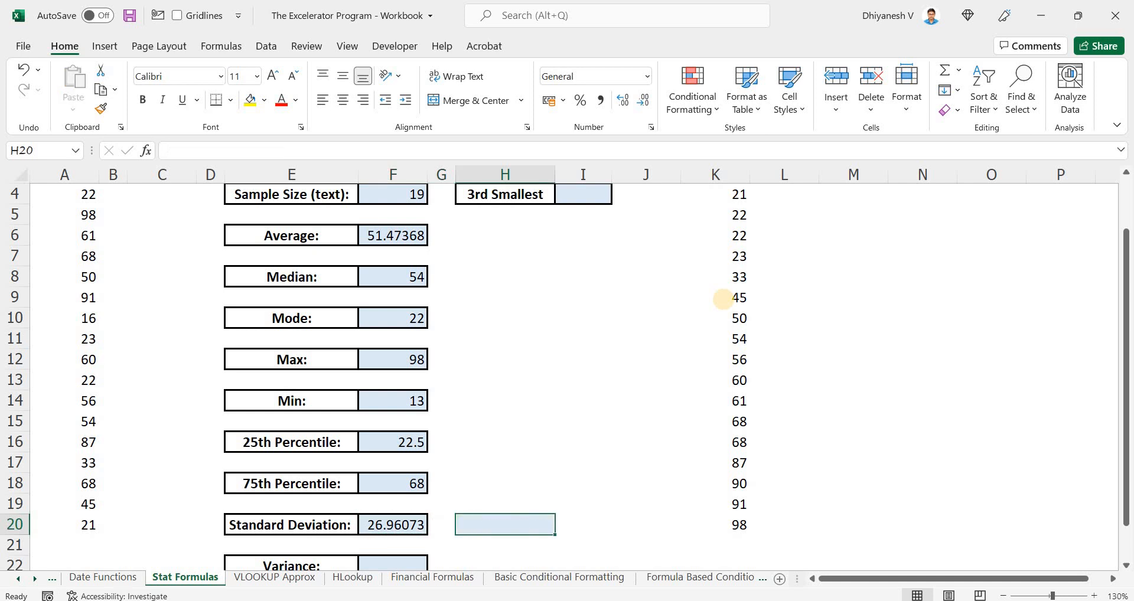
# Step: Enter a sample standard deviation formula in H20 using STDEV.S over the range K2:K20
pyautogui.write('=std')
pyautogui.press('Down')
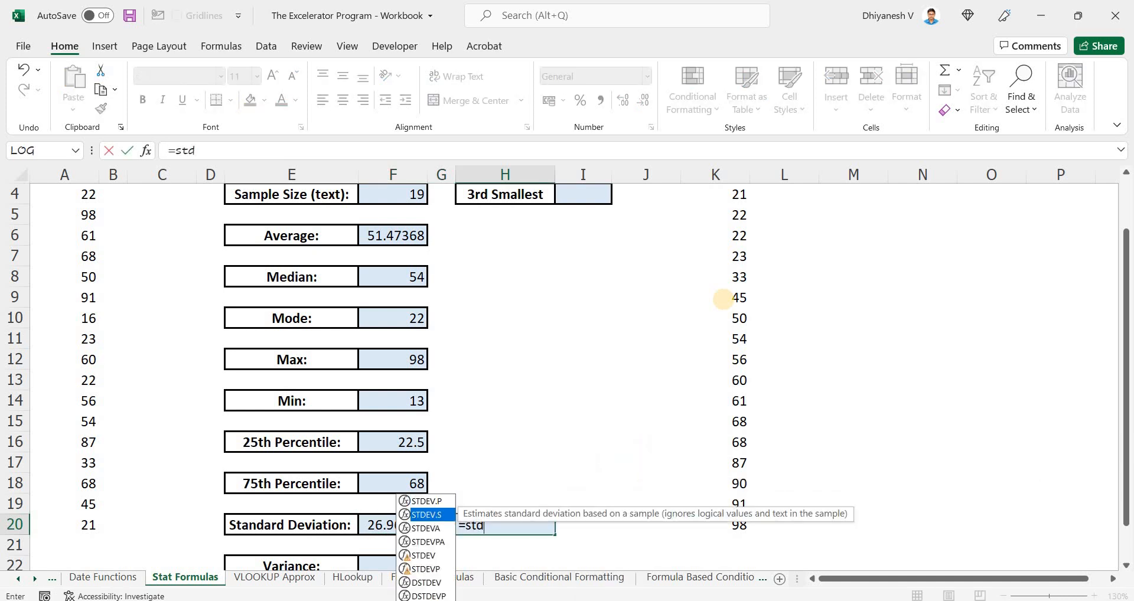
pyautogui.press('Tab')
pyautogui.click(750, 232)
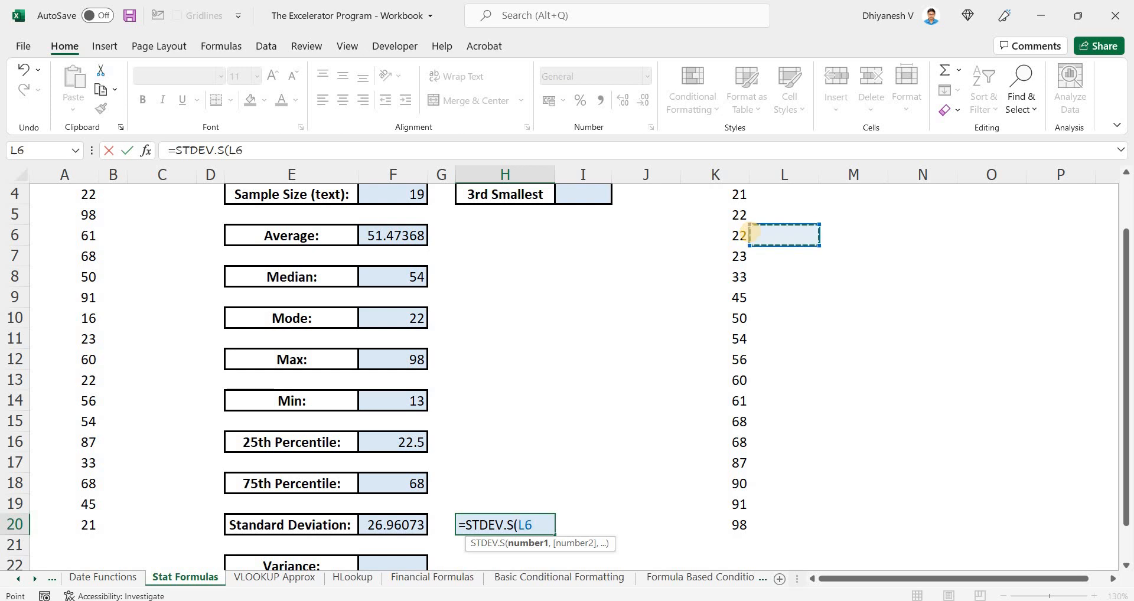
pyautogui.press('Left')
pyautogui.hotkey('ctrl', 'Up')
pyautogui.press('Down')
pyautogui.hotkey('ctrl', 'shift', 'Down')
pyautogui.press('Return')
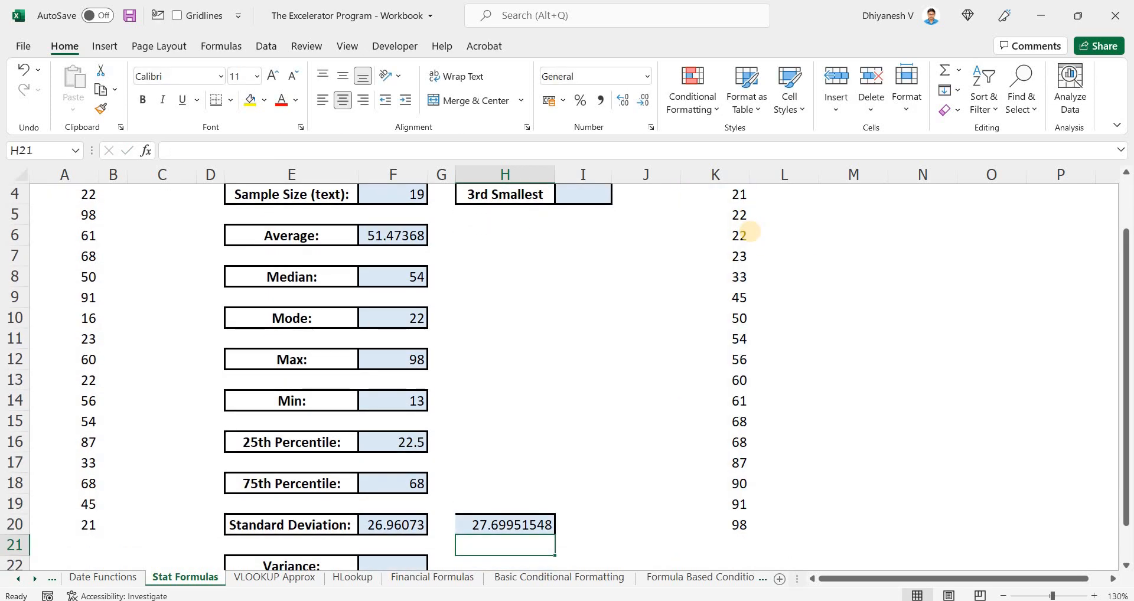
# Step: Compare the STDEV.P formula and result in F20 with the STDEV.S version in H20
pyautogui.press('Up')
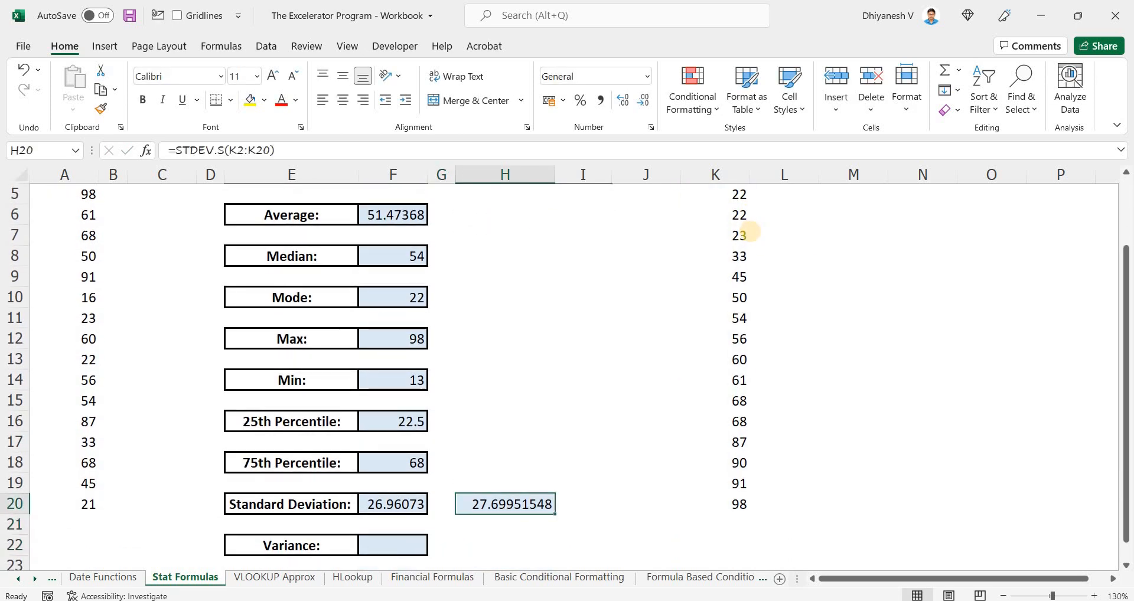
pyautogui.press('Left')
pyautogui.press('Left')
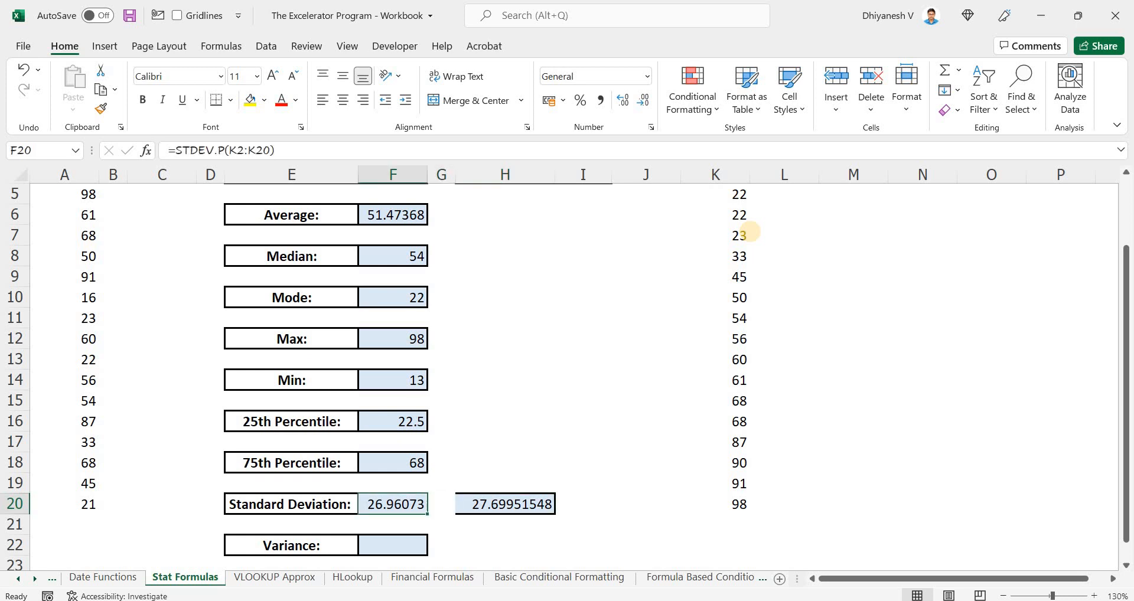
pyautogui.press('Right')
pyautogui.press('Right')
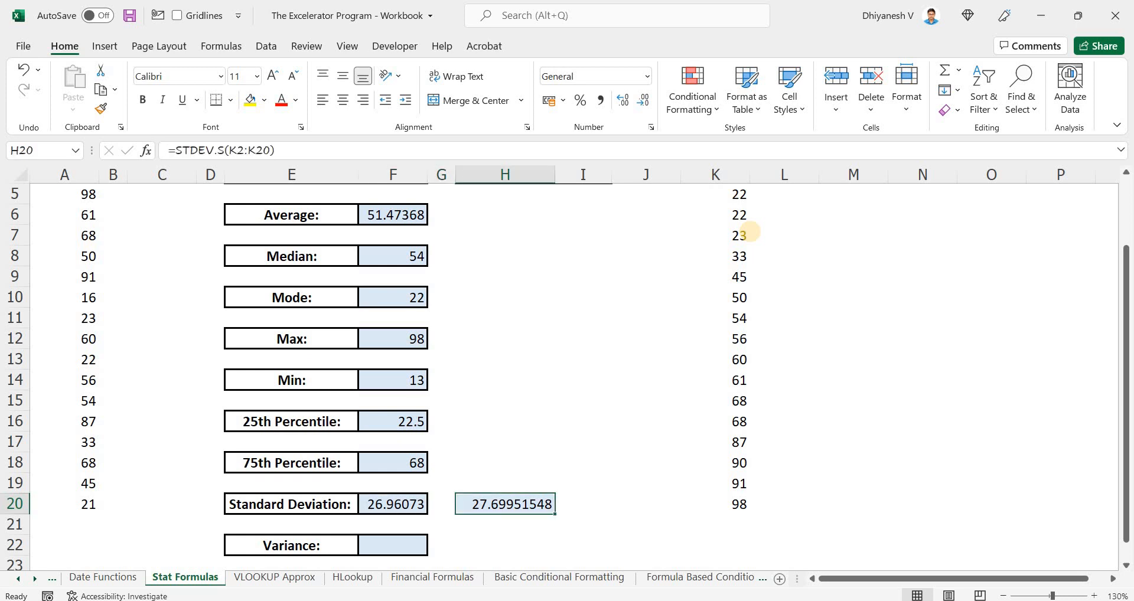
pyautogui.press('Left')
pyautogui.press('Left')
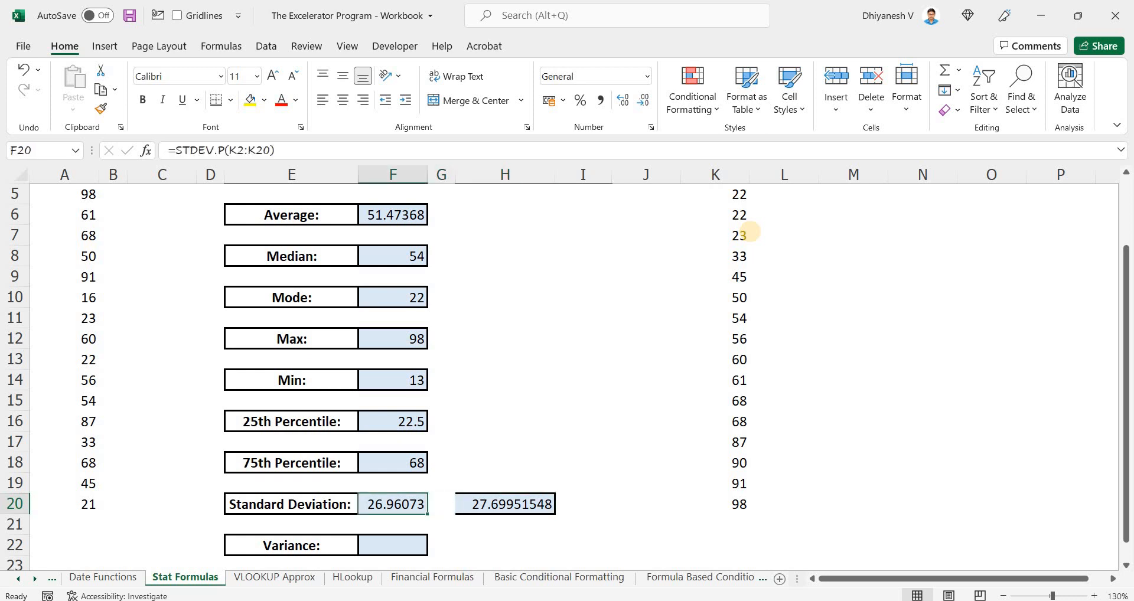
pyautogui.press('Right')
pyautogui.press('Right')
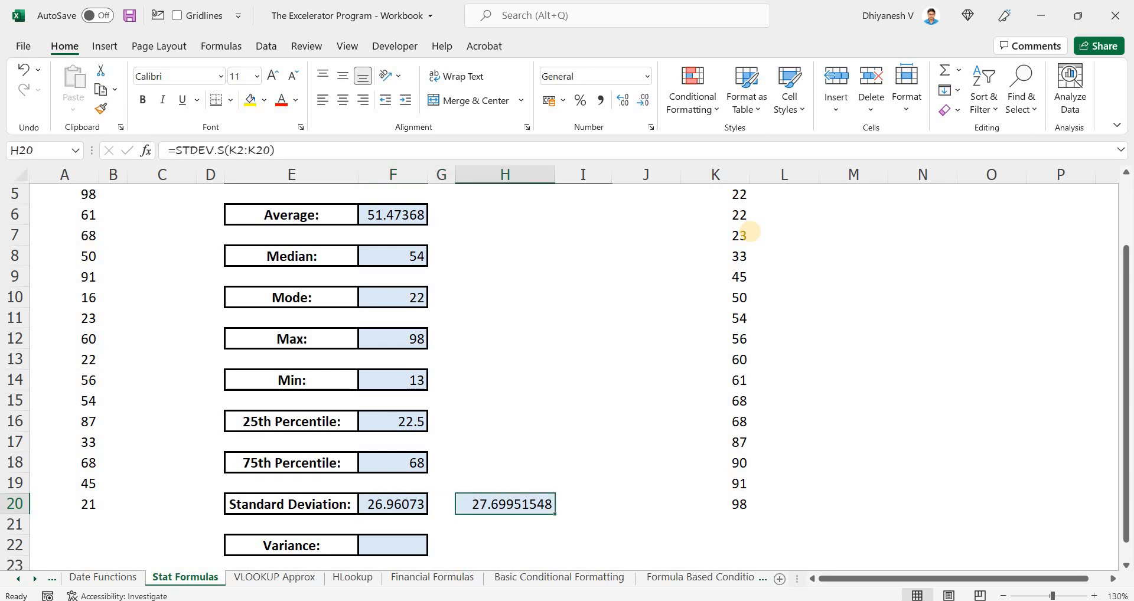
pyautogui.press('Left')
pyautogui.press('Left')
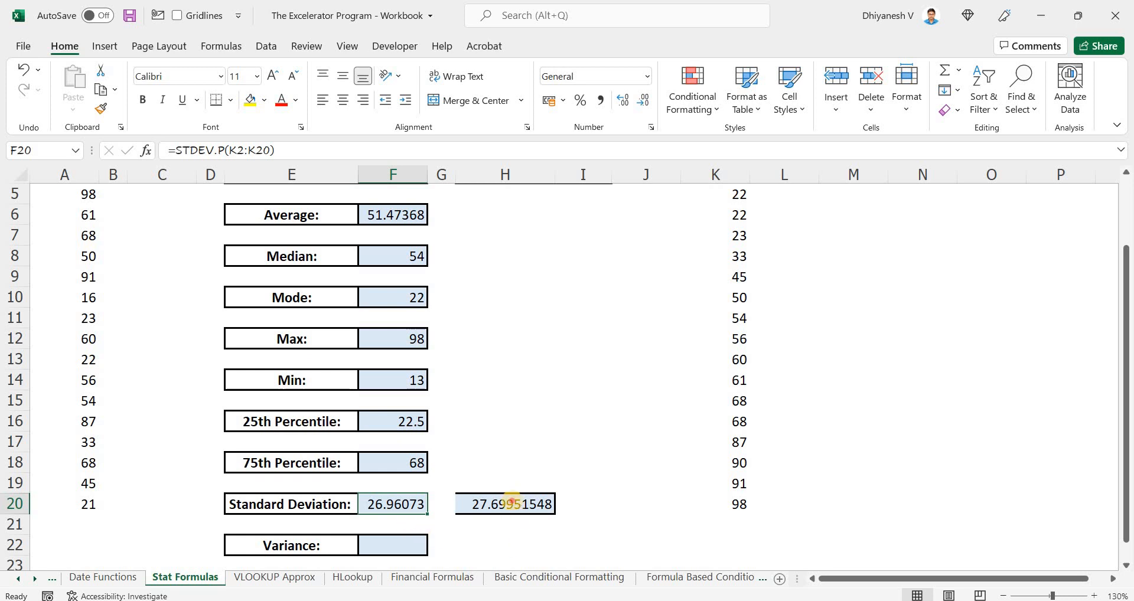
pyautogui.press('Right')
pyautogui.press('Right')
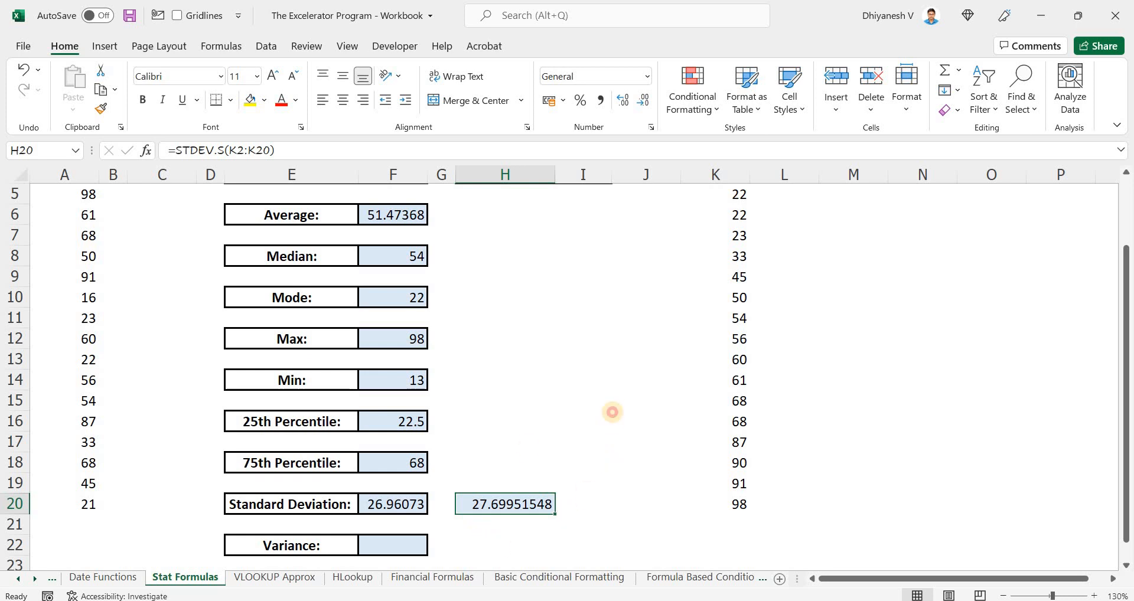
# Step: Clear the STDEV.S trial in H20 and reset its formatting using the blank cell H18
pyautogui.click(613, 417)
pyautogui.scroll(-1, 513, 413)
pyautogui.click(516, 408)
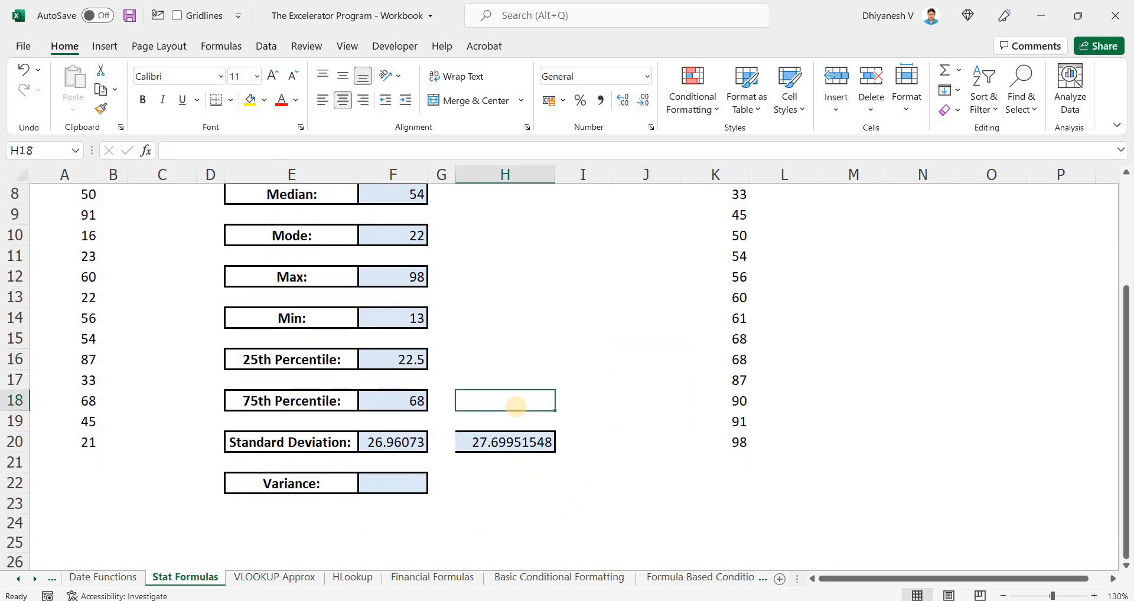
pyautogui.hotkey('ctrl', 'c')
pyautogui.press('Down')
pyautogui.press('Down')
pyautogui.press('Delete')
# Step: Start a variance formula in F22 and compare the descriptions of VAR.P and VAR.S
pyautogui.press('Left')
pyautogui.press('Left')
pyautogui.press('Down')
pyautogui.press('Down')
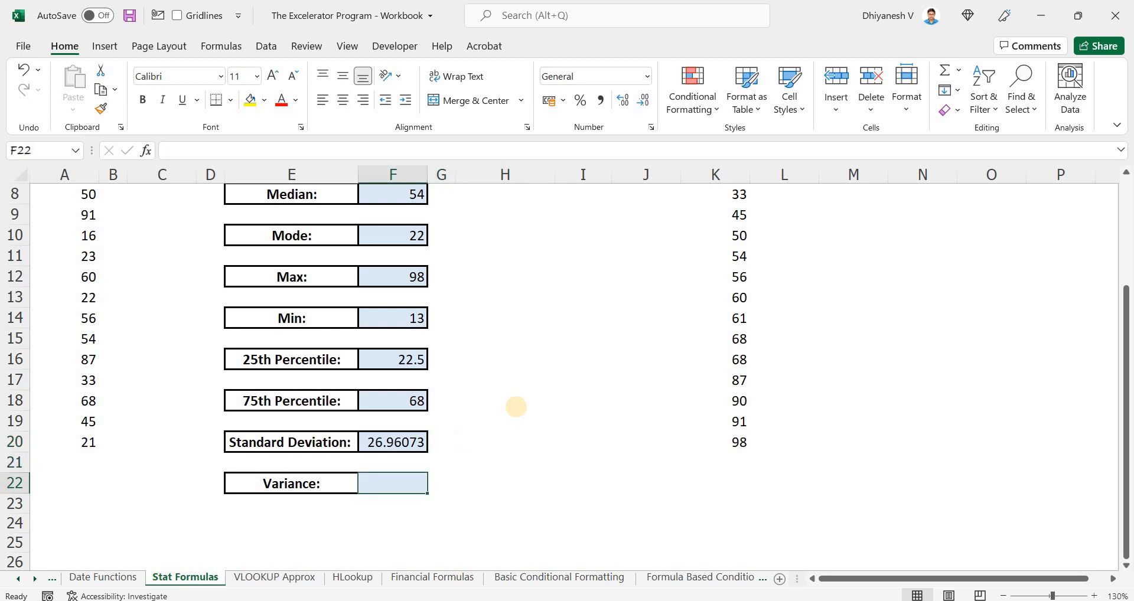
pyautogui.press('Up')
pyautogui.press('Up')
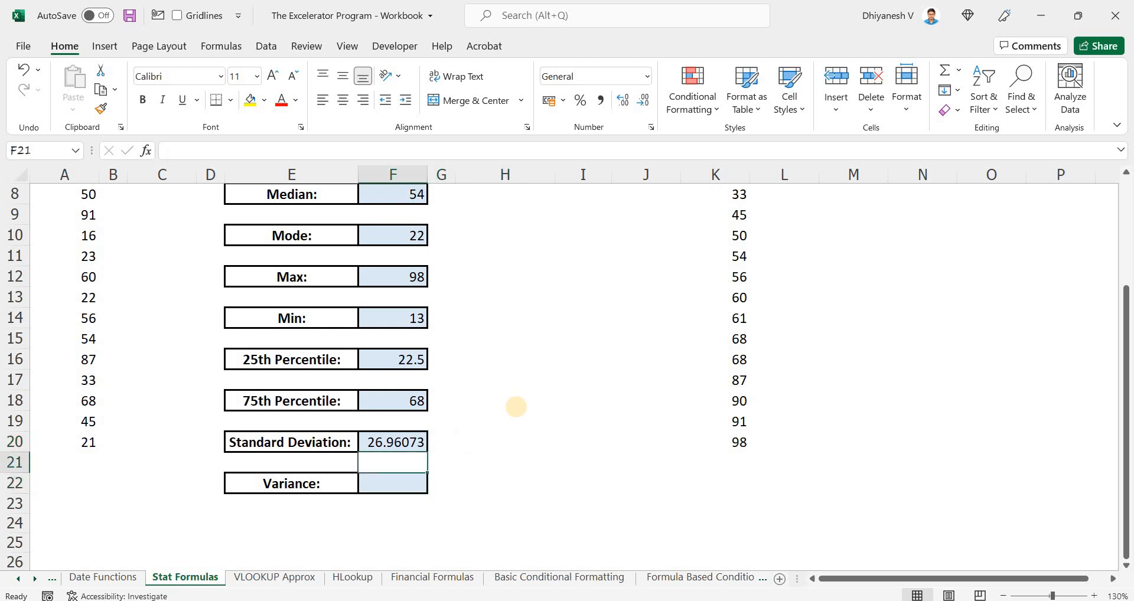
pyautogui.press('Down')
pyautogui.press('Down')
pyautogui.write('=var')
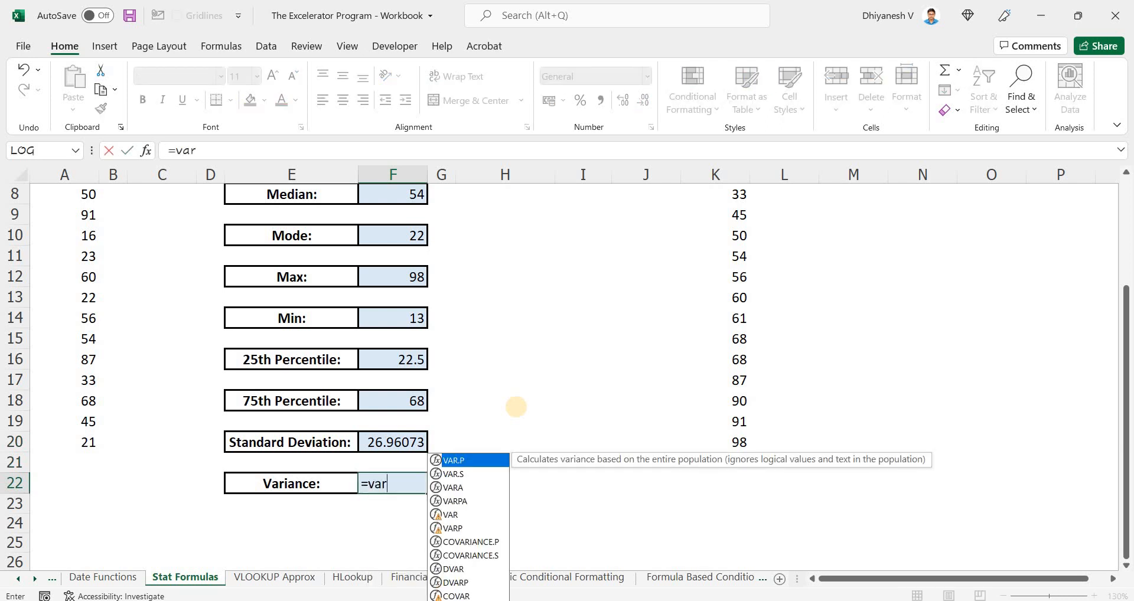
pyautogui.press('Down')
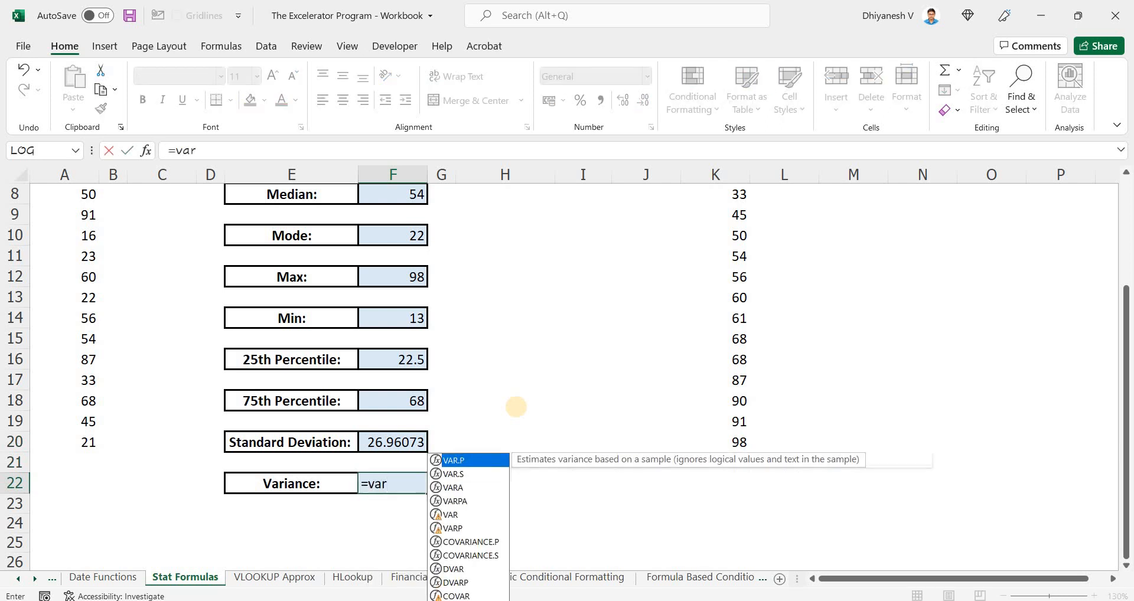
pyautogui.press('Up')
pyautogui.press('Down')
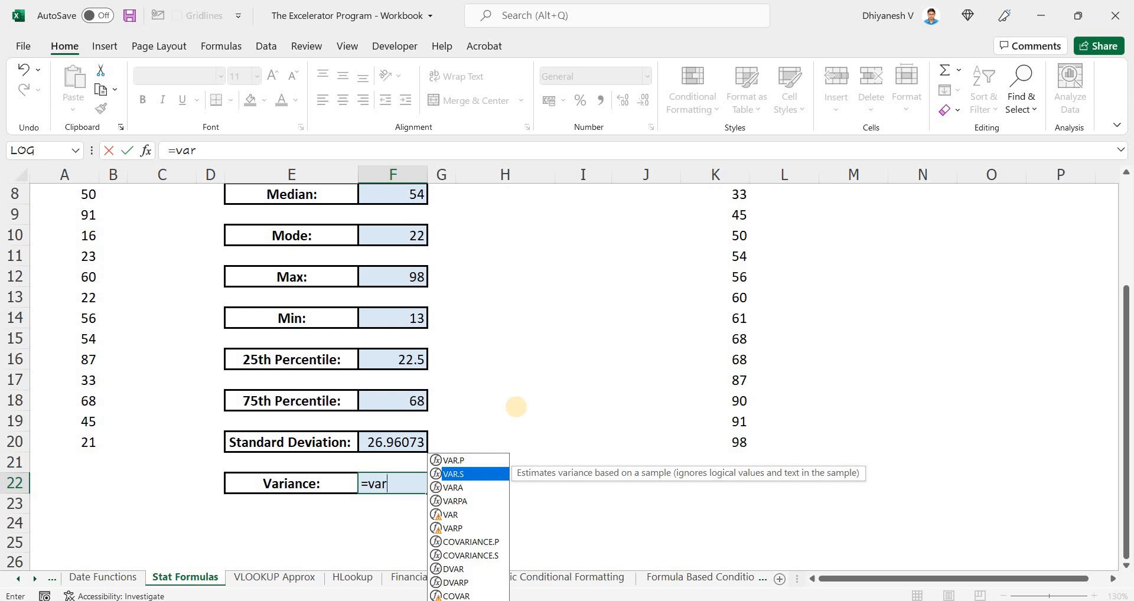
pyautogui.press('Escape')
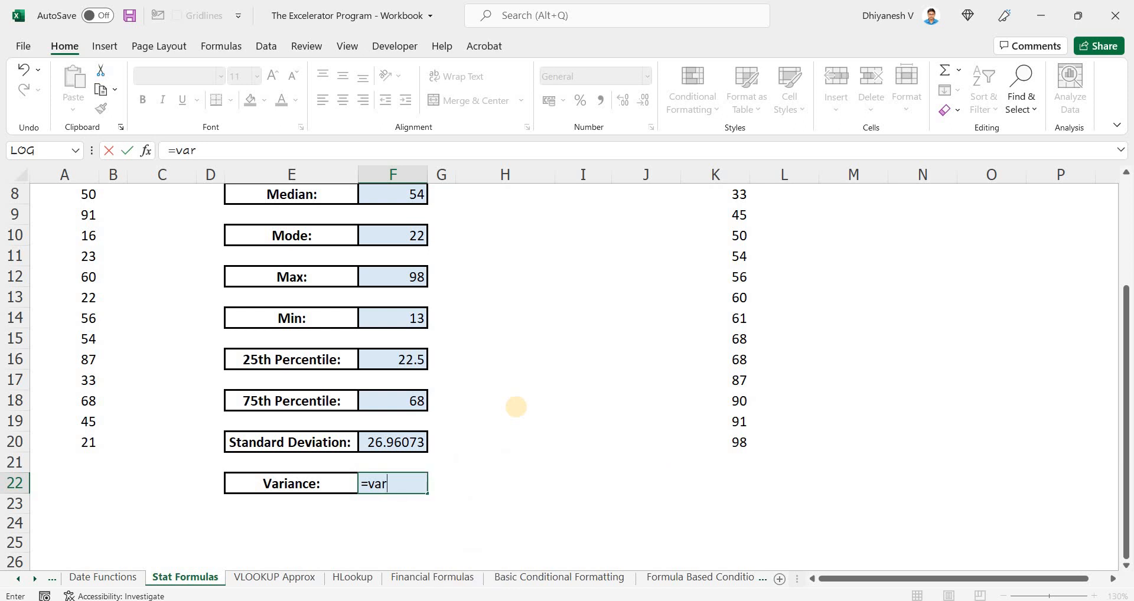
# Step: Complete the variance formula in F22 as VAR.P over the sorted values in column K
pyautogui.write('.p')
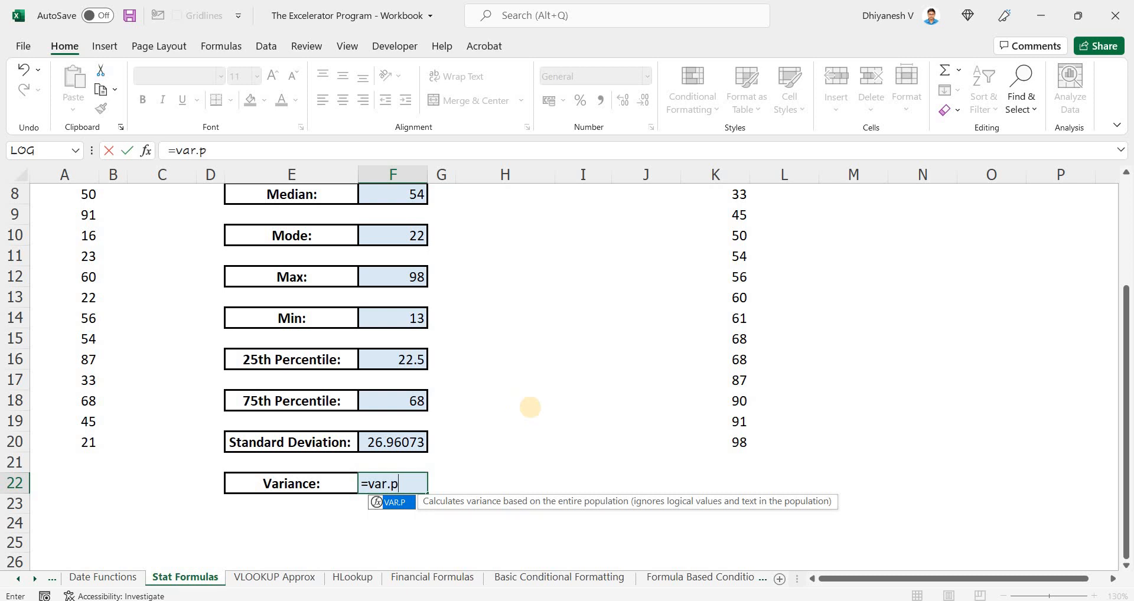
pyautogui.press('Tab')
pyautogui.click(741, 292)
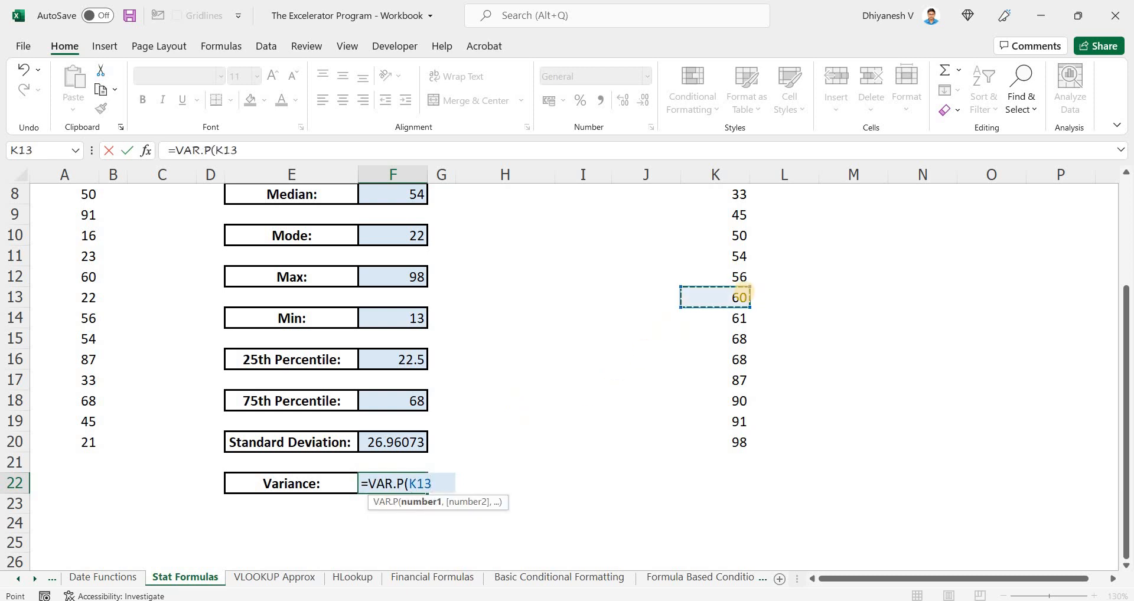
pyautogui.hotkey('ctrl', 'Up')
pyautogui.hotkey('ctrl', 'shift', 'Down')
pyautogui.press('Return')
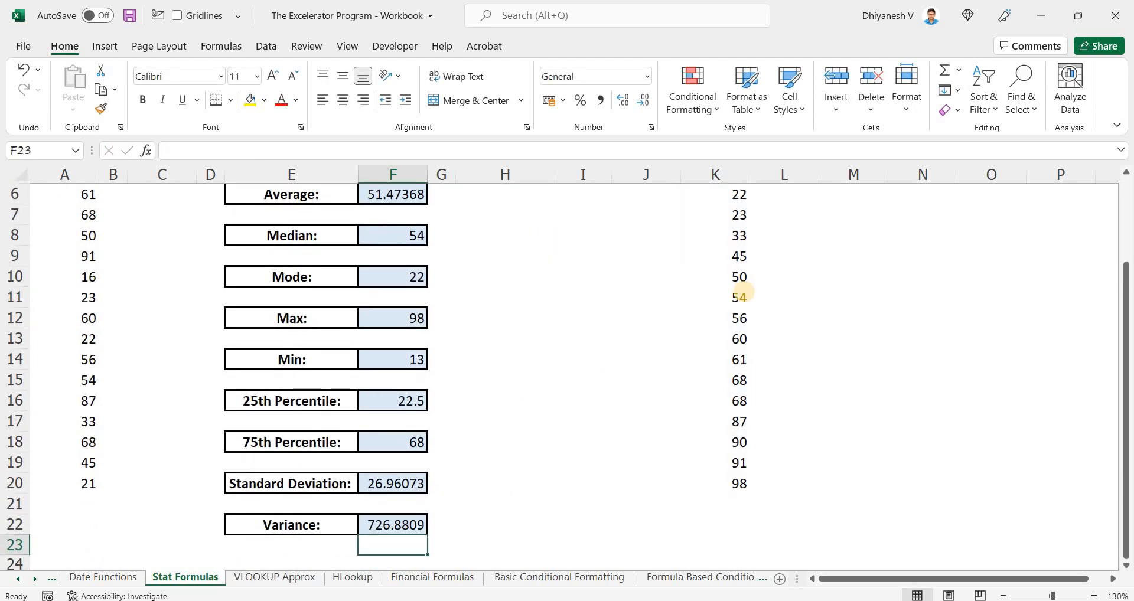
# Step: Check the variance by multiplying F20 by F20 in H20, and clear that cell again
pyautogui.press('Up')
pyautogui.press('Up')
pyautogui.press('Right')
pyautogui.press('Up')
pyautogui.press('Right')
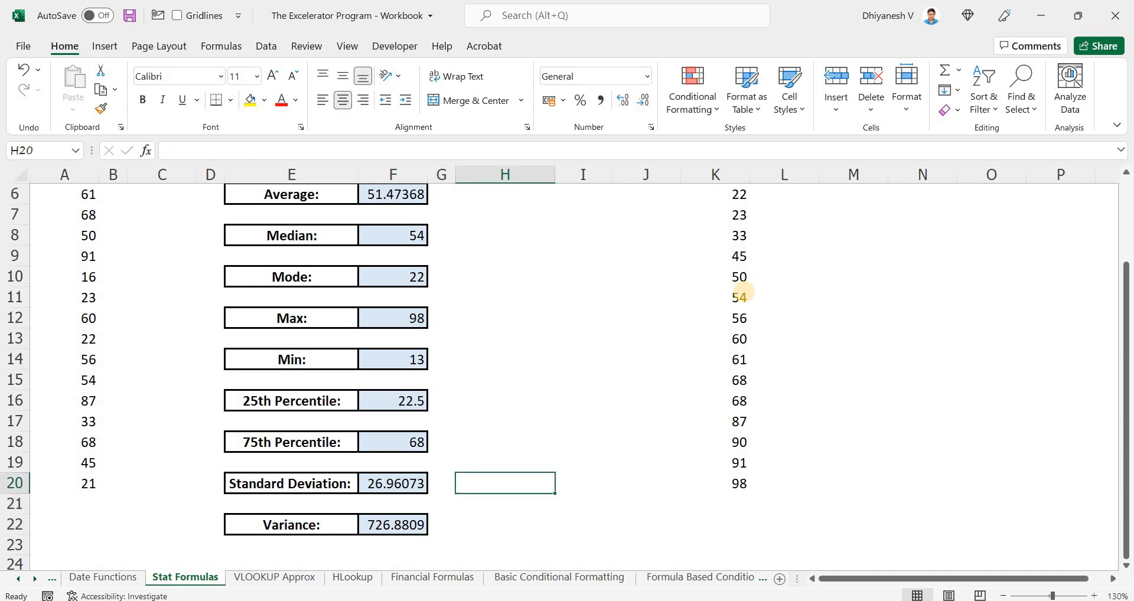
pyautogui.write('+')
pyautogui.press('Left')
pyautogui.press('Left')
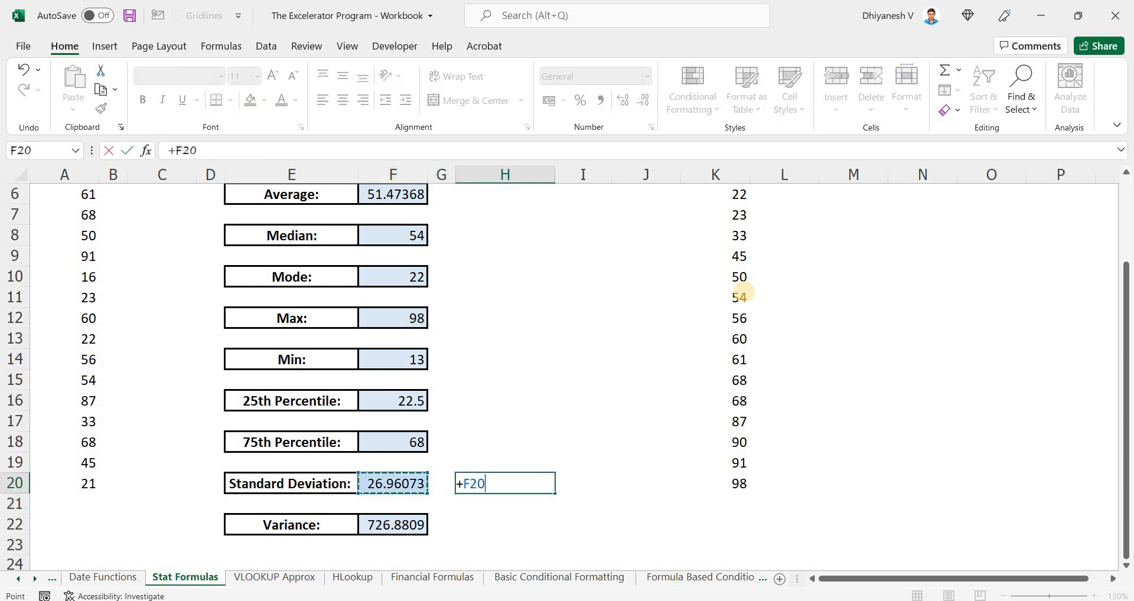
pyautogui.write('*')
pyautogui.press('Left')
pyautogui.press('Left')
pyautogui.press('Return')
pyautogui.press('Up')
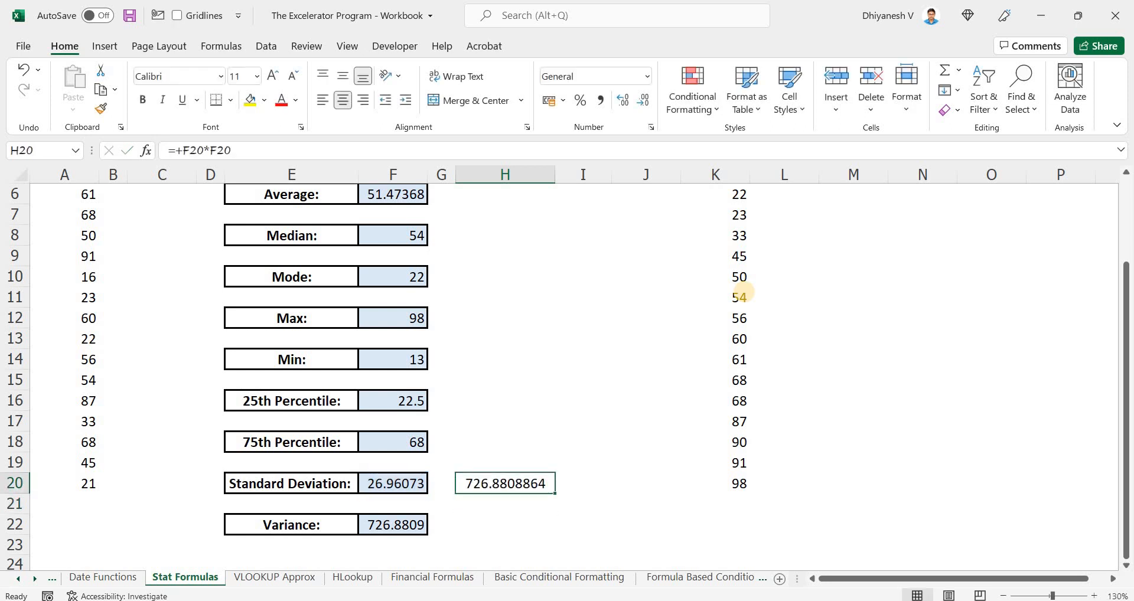
pyautogui.press('Delete')
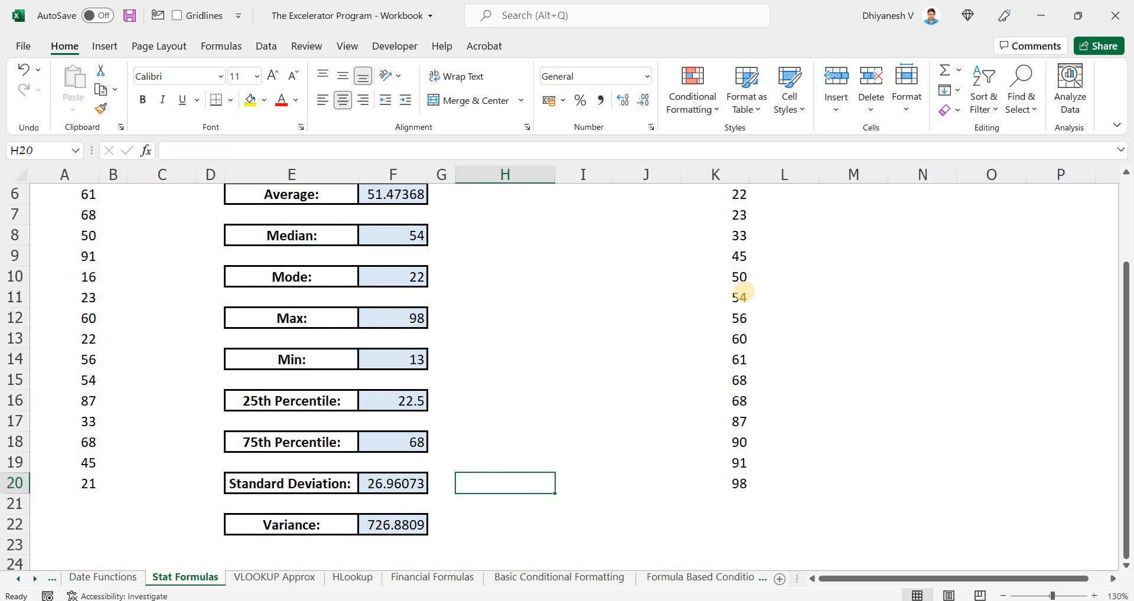
# Step: Start a LARGE formula in I2 beside the 2nd Largest label
pyautogui.press('Left')
pyautogui.press('Right')
pyautogui.hotkey('ctrl', 'Up')
pyautogui.hotkey('ctrl', 'Up')
pyautogui.press('Up')
pyautogui.press('Down')
pyautogui.press('Down')
pyautogui.press('Down')
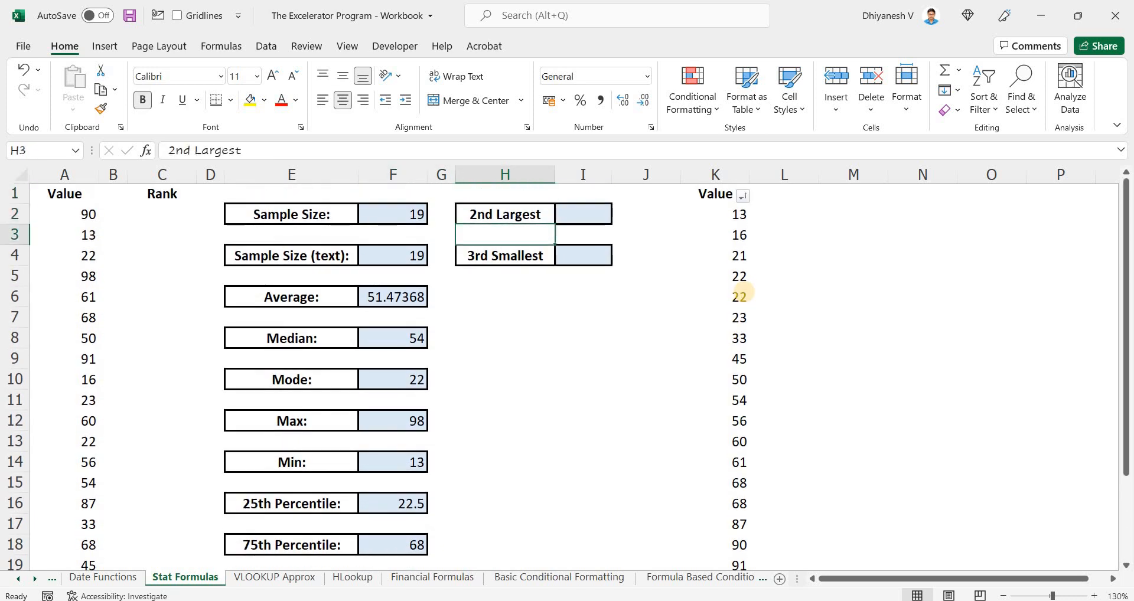
pyautogui.press('Up')
pyautogui.press('Up')
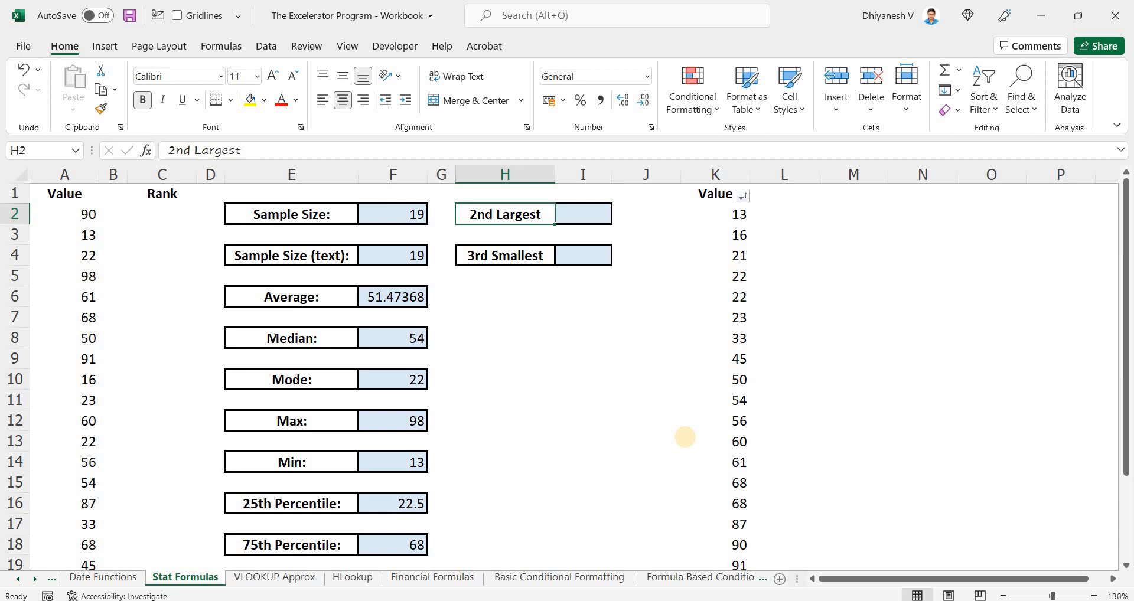
pyautogui.press('Right')
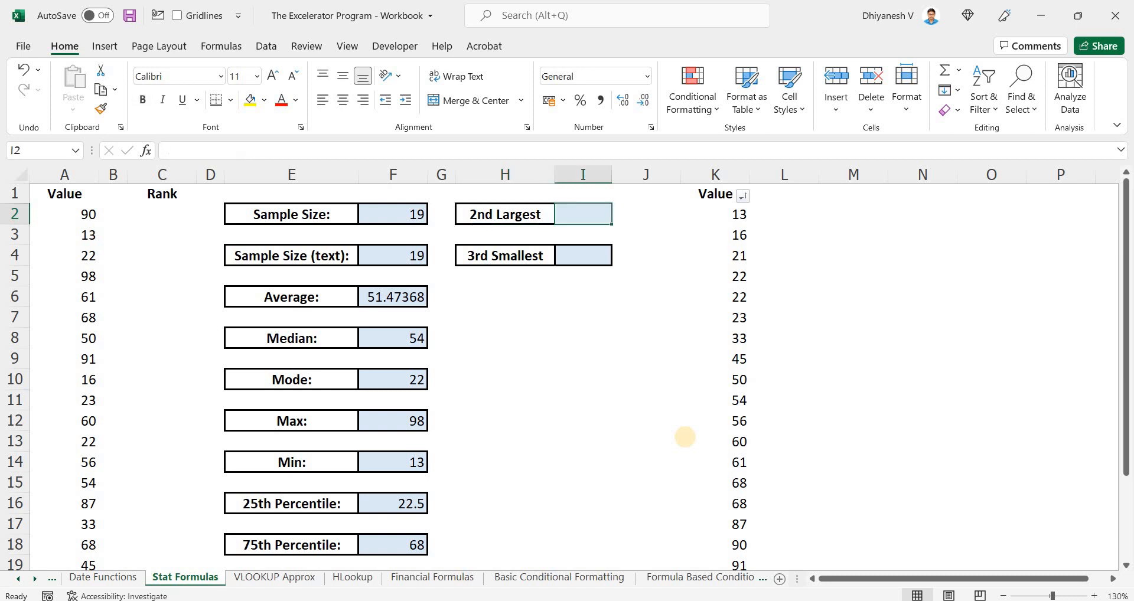
pyautogui.write('=lar')
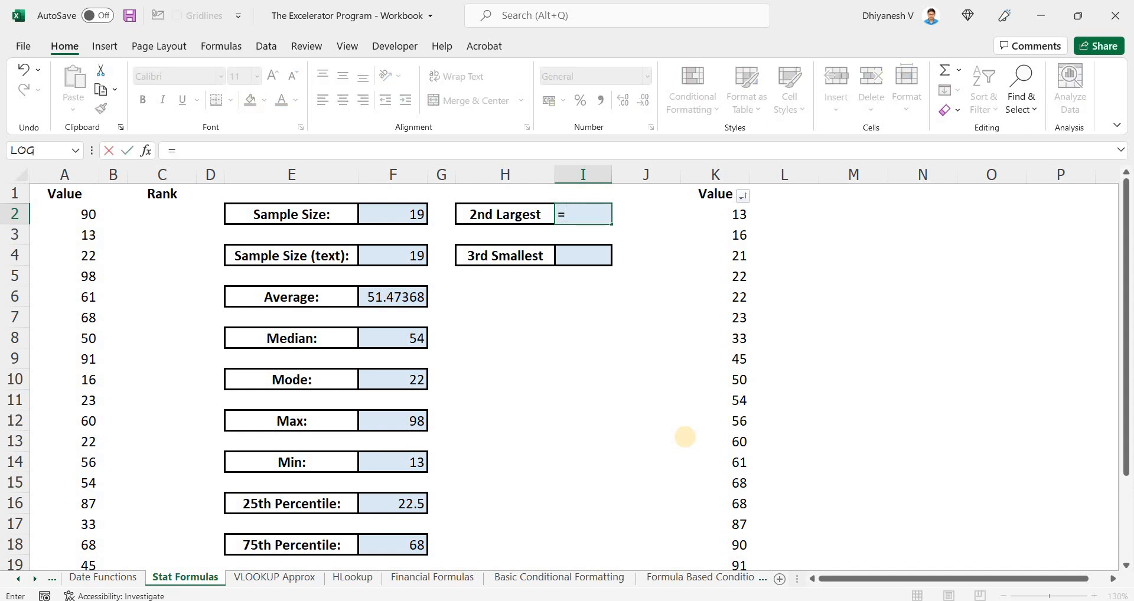
pyautogui.press('Tab')
# Step: Complete the LARGE formula in I2 with the array A2:A20 and a k of 2
pyautogui.press('Left')
pyautogui.press('Left')
pyautogui.press('Left')
pyautogui.press('Left')
pyautogui.press('Left')
pyautogui.press('Left')
pyautogui.press('Left')
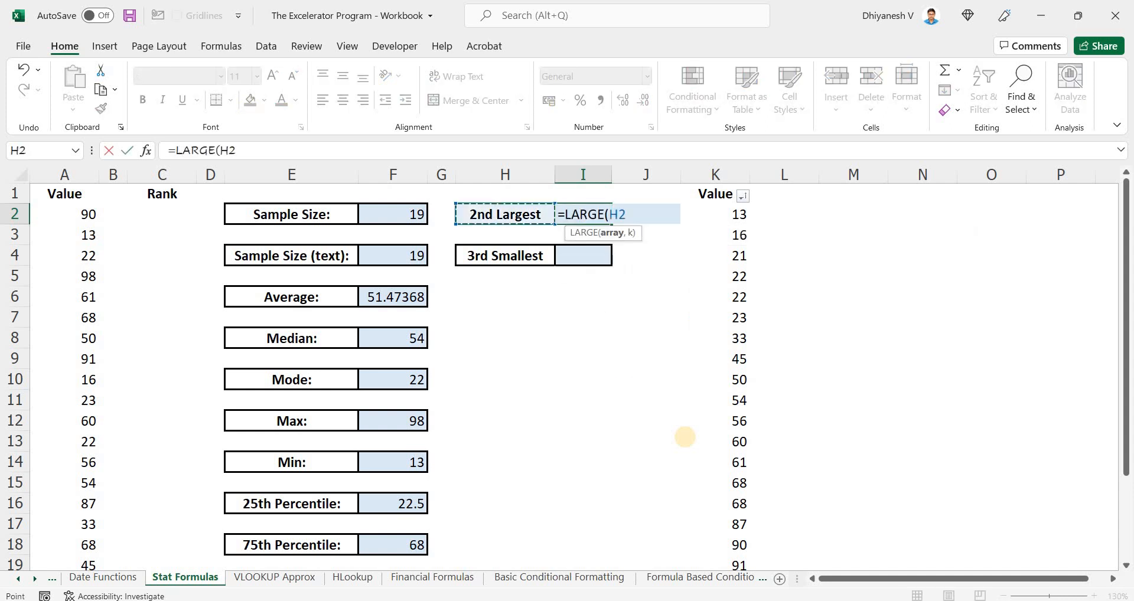
pyautogui.press('Left')
pyautogui.hotkey('ctrl', 'shift', 'Down')
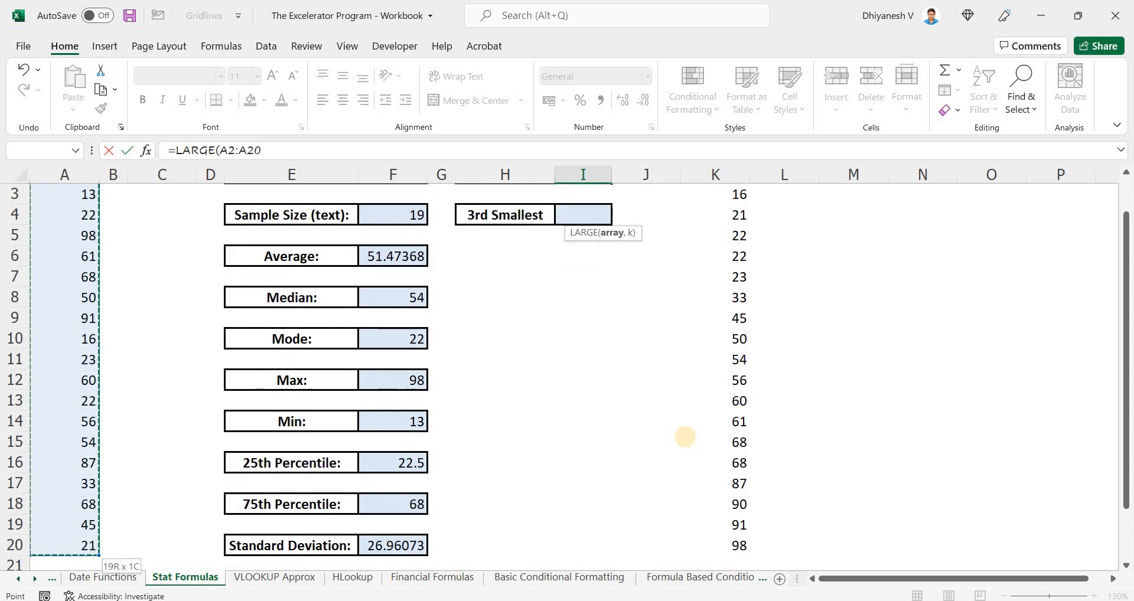
pyautogui.write(',')
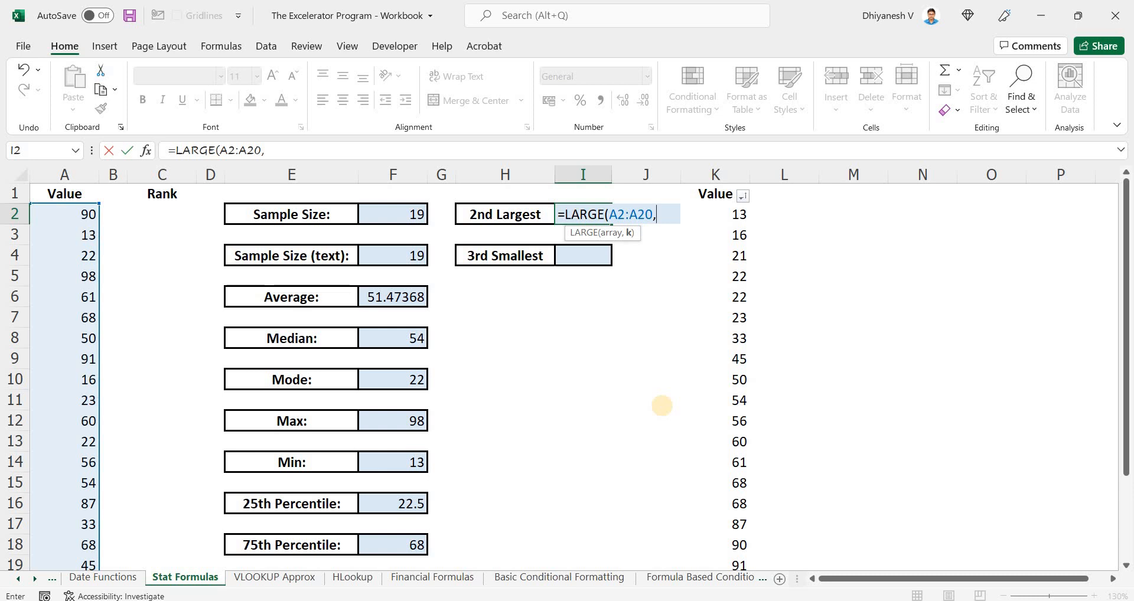
pyautogui.write('2')
pyautogui.hotkey('ctrl', 'Return')
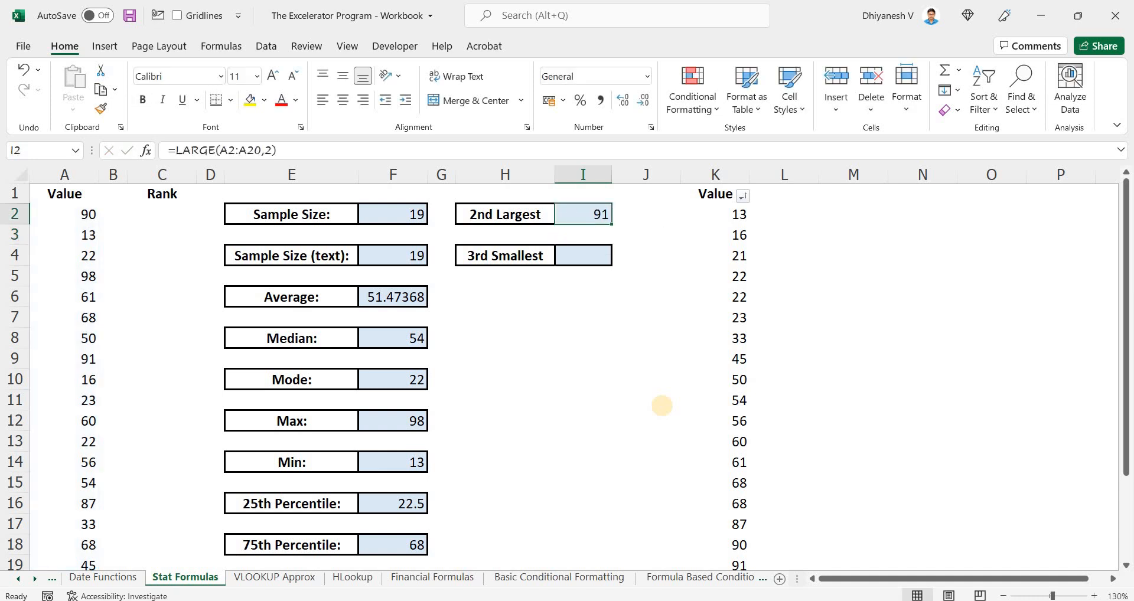
# Step: Change the k argument of the LARGE formula in I2 to 10
pyautogui.press('F2')
pyautogui.press('Left')
pyautogui.press('BackSpace')
pyautogui.write('10')
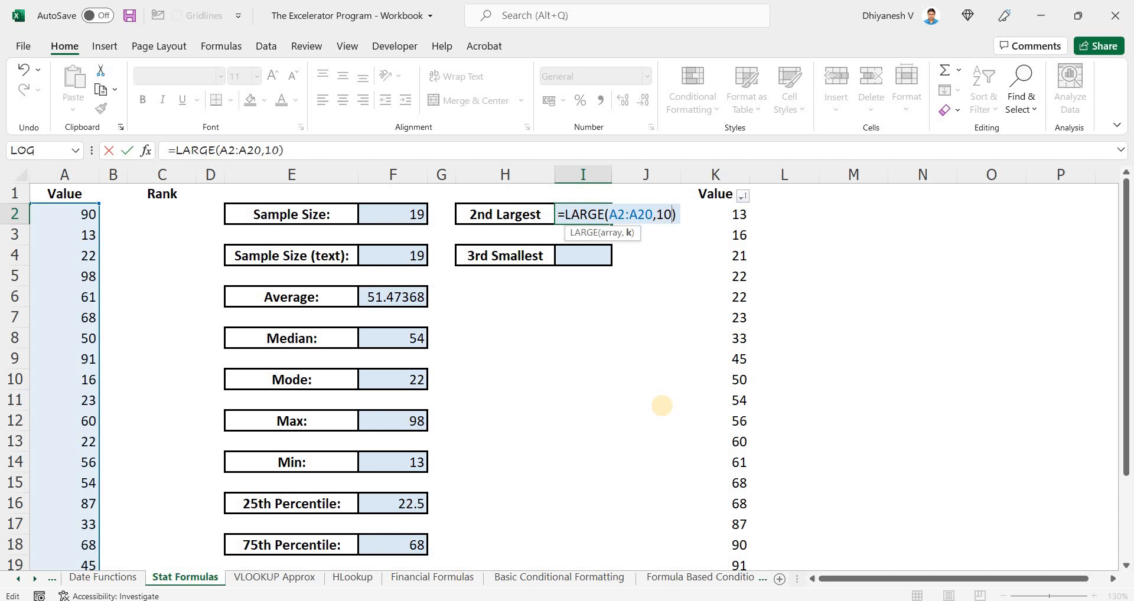
pyautogui.press('Return')
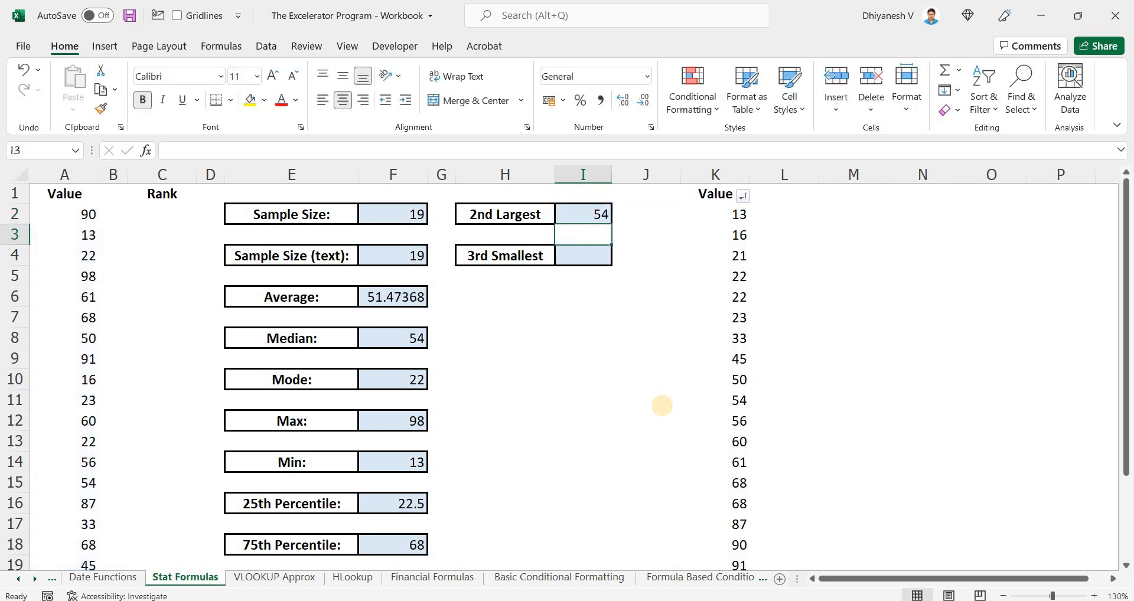
# Step: Compare the LARGE result in I2 with the sorted values in column K
pyautogui.press('Up')
pyautogui.press('Right')
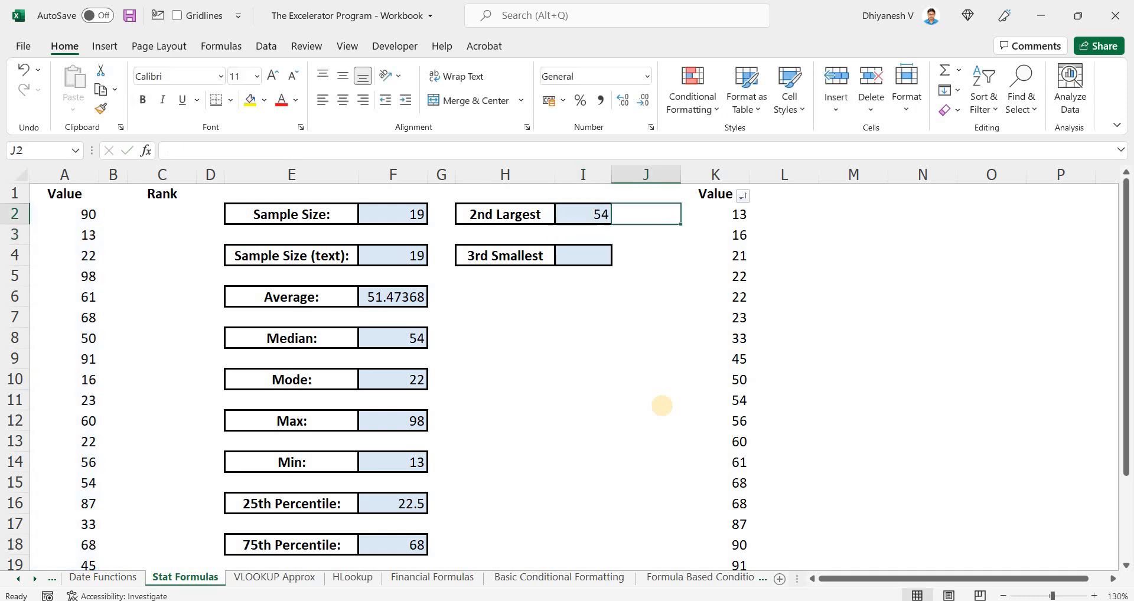
pyautogui.press('Up')
pyautogui.press('Right')
pyautogui.press('Right')
pyautogui.press('Left')
pyautogui.press('Down')
pyautogui.press('Down')
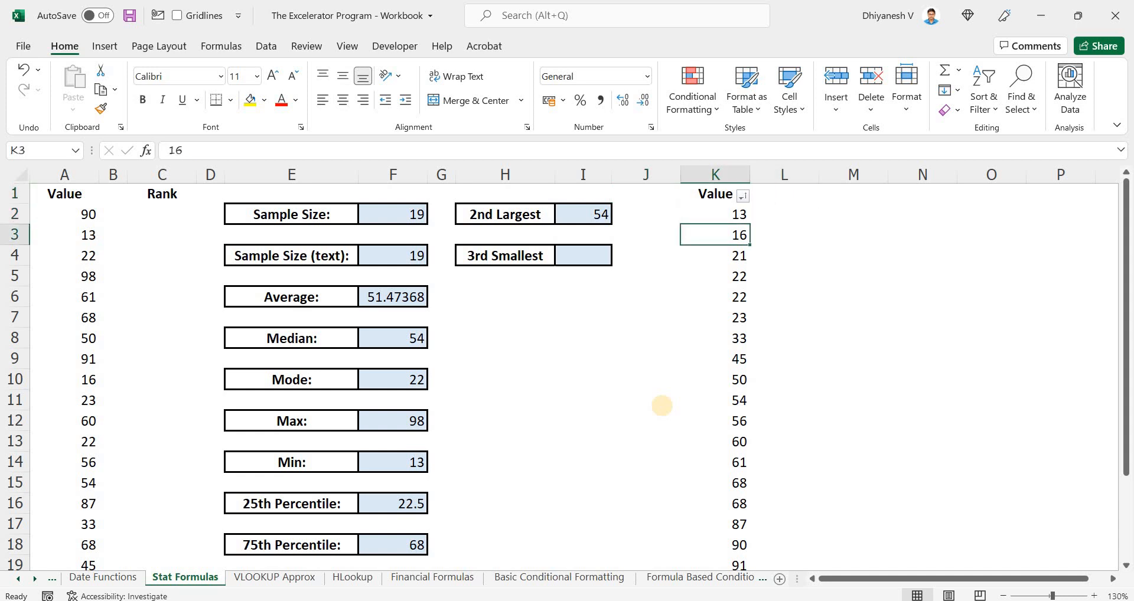
pyautogui.press('Up')
pyautogui.hotkey('ctrl', 'shift', 'Down')
pyautogui.press('Up')
pyautogui.press('Down')
pyautogui.press('Down')
pyautogui.press('Down')
pyautogui.press('Down')
pyautogui.press('Down')
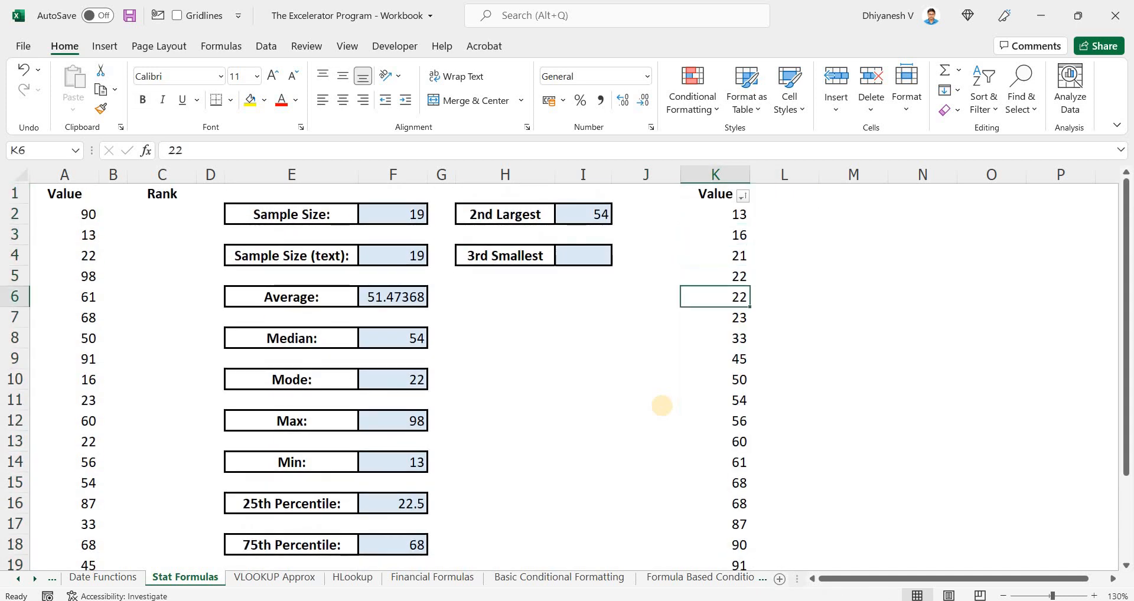
pyautogui.press('Down')
pyautogui.press('Down')
pyautogui.press('Up')
pyautogui.press('Up')
# Step: Set the k argument of the LARGE formula in I2 back to 2
pyautogui.press('Left')
pyautogui.press('Left')
pyautogui.press('Up')
pyautogui.press('Up')
pyautogui.press('Up')
pyautogui.press('Up')
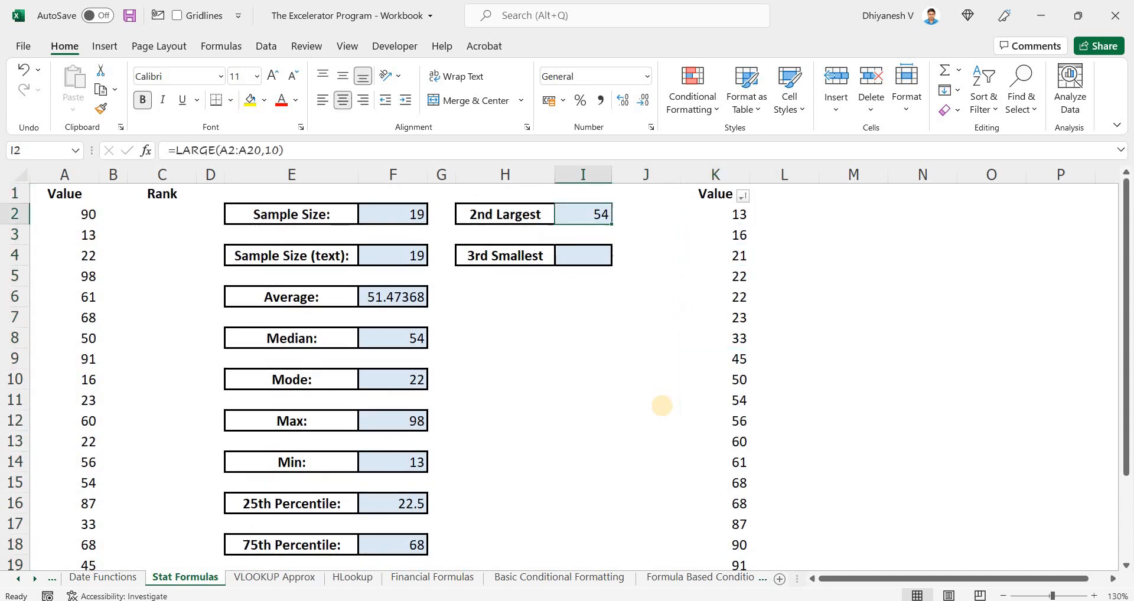
pyautogui.press('F2')
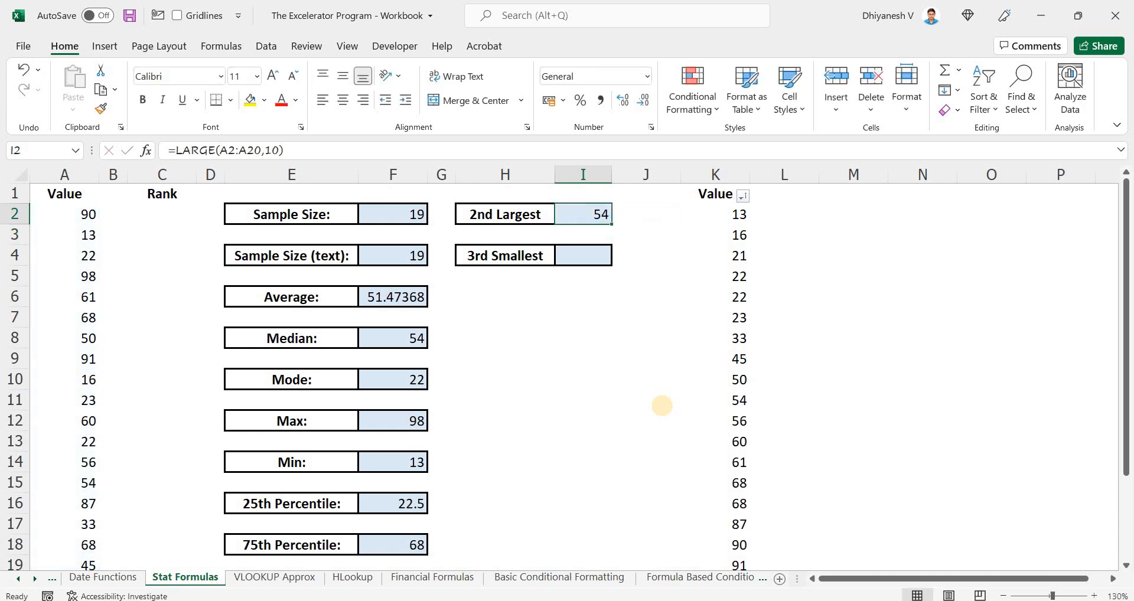
pyautogui.press('BackSpace')
pyautogui.press('BackSpace')
pyautogui.write('2')
pyautogui.hotkey('ctrl', 'Return')
# Step: Enter a SMALL formula in I4 beside the 3rd Smallest label, with the array A2:A20 and a k of 3
pyautogui.press('Down')
pyautogui.press('Down')
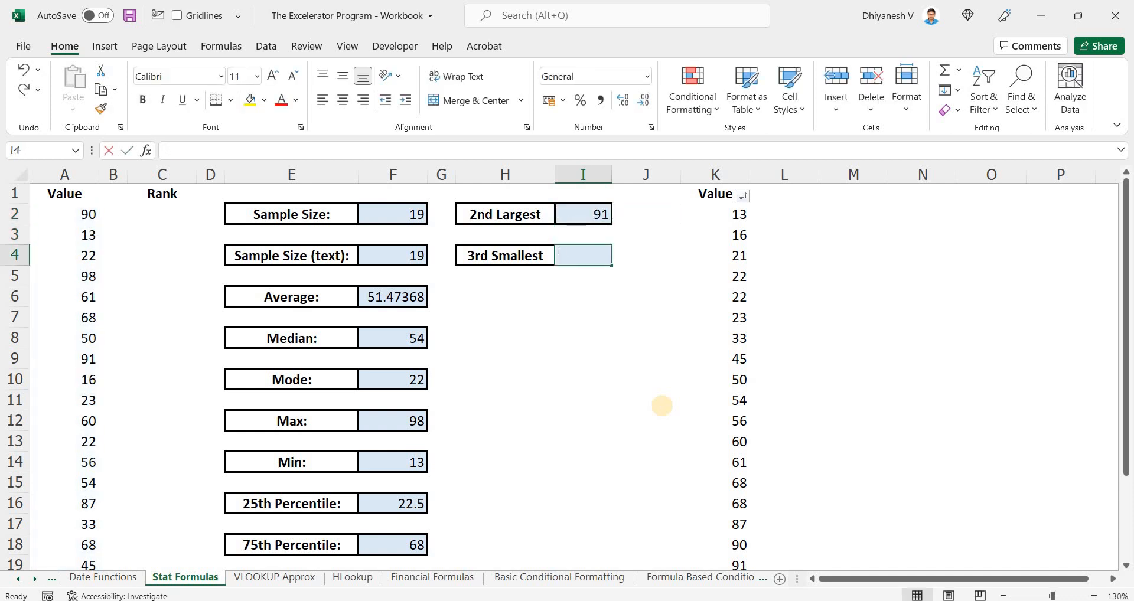
pyautogui.write('=small')
pyautogui.press('Tab')
pyautogui.press('Up')
pyautogui.press('Left')
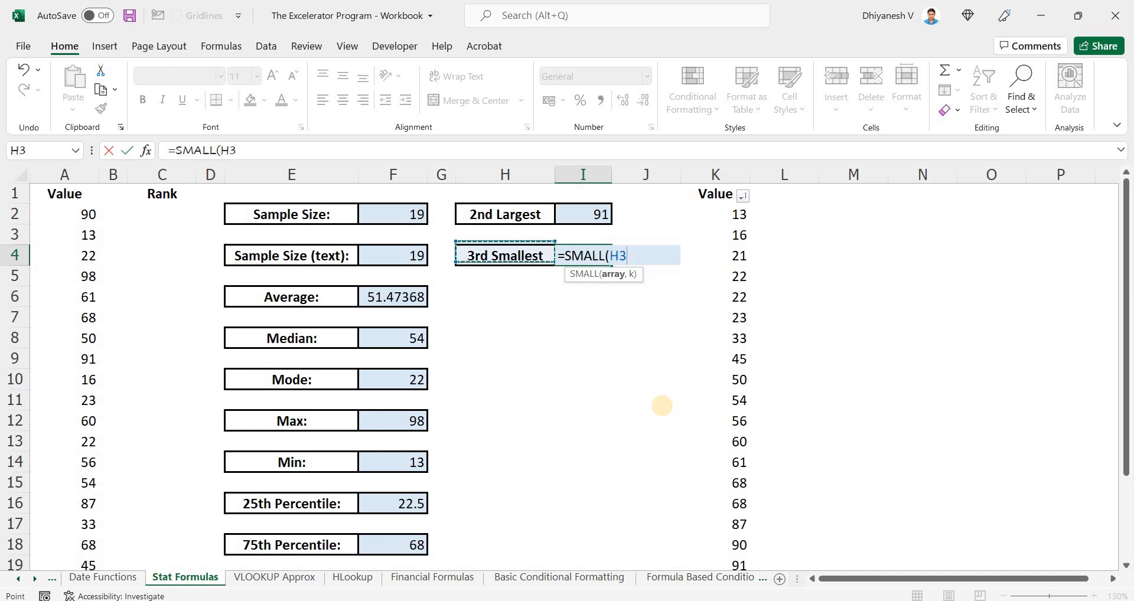
pyautogui.press('Left')
pyautogui.press('Left')
pyautogui.press('Left')
pyautogui.press('Left')
pyautogui.press('Up')
pyautogui.press('Up')
pyautogui.press('Left')
pyautogui.press('Left')
pyautogui.press('Down')
pyautogui.press('Left')
pyautogui.hotkey('ctrl', 'shift', 'Down')
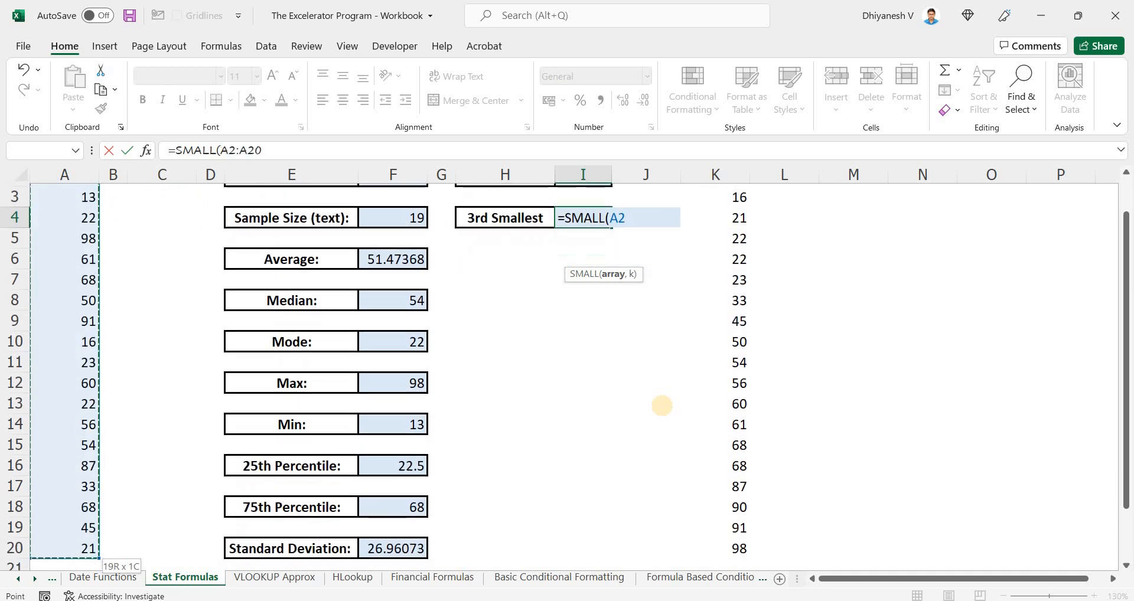
pyautogui.write(',')
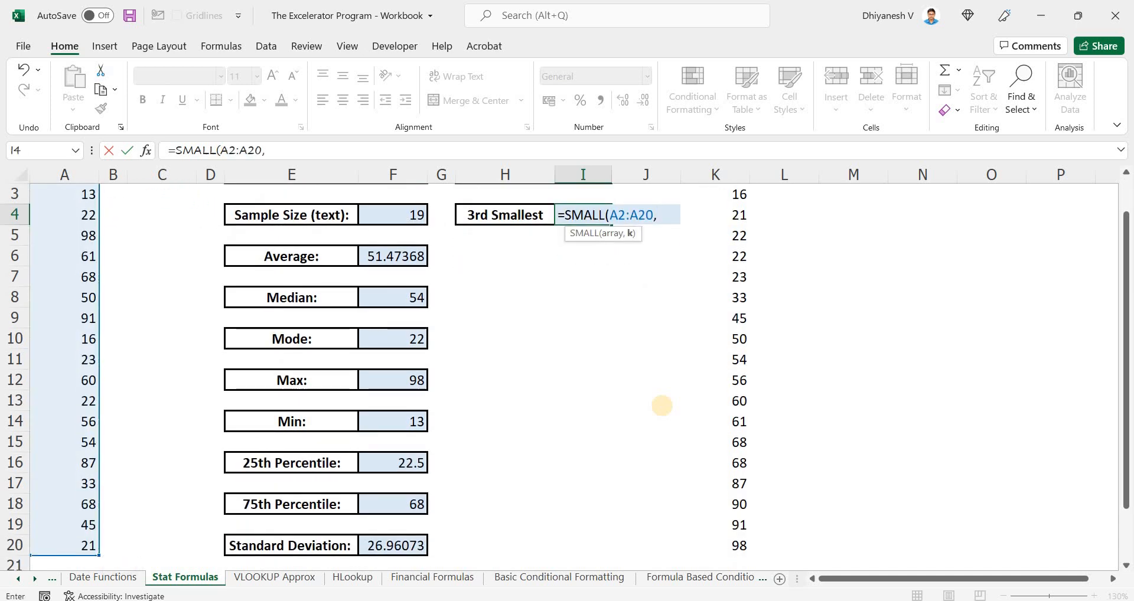
pyautogui.write('3')
pyautogui.press('Return')
# Step: Try a k of 1 in the LARGE formula in I2 and undo that change
pyautogui.press('Up')
pyautogui.press('Up')
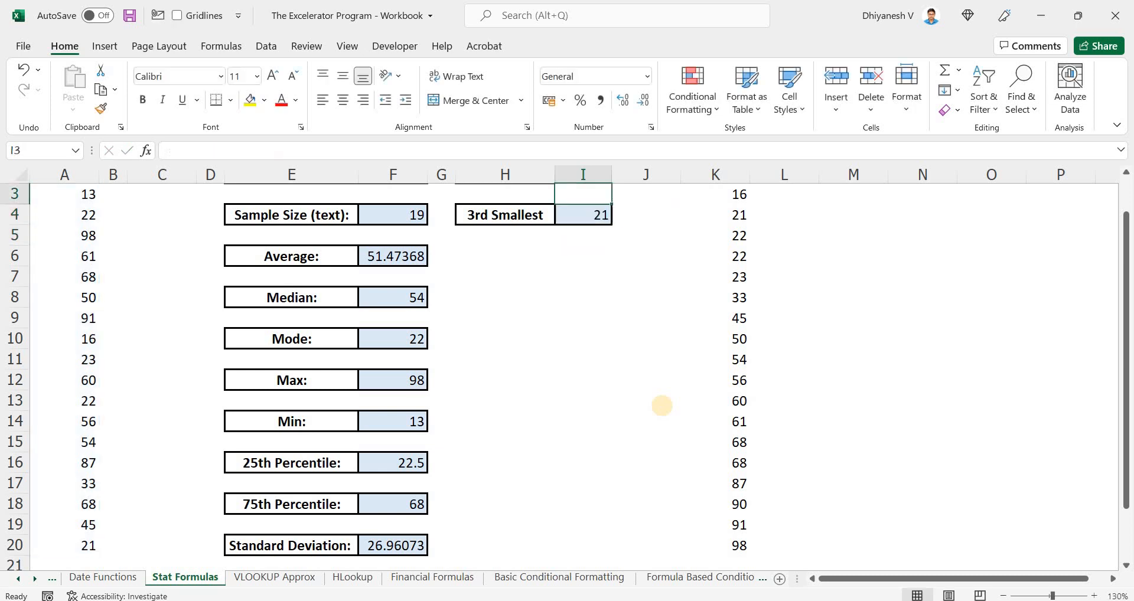
pyautogui.press('Up')
pyautogui.press('Up')
pyautogui.press('Down')
pyautogui.press('F2')
pyautogui.press('Left')
pyautogui.press('BackSpace')
pyautogui.write('1')
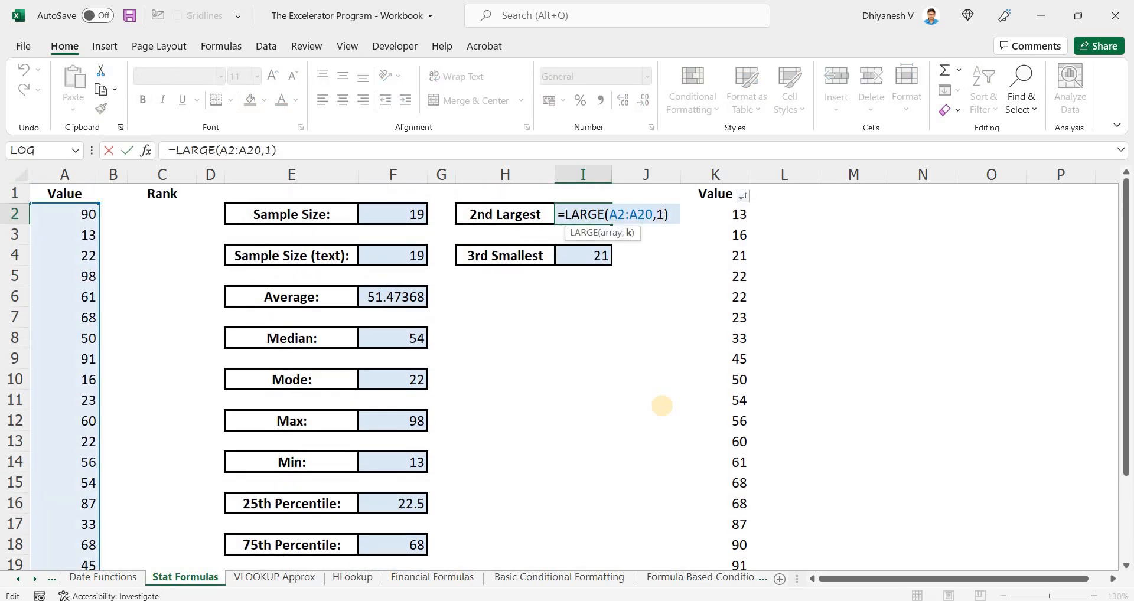
pyautogui.press('Return')
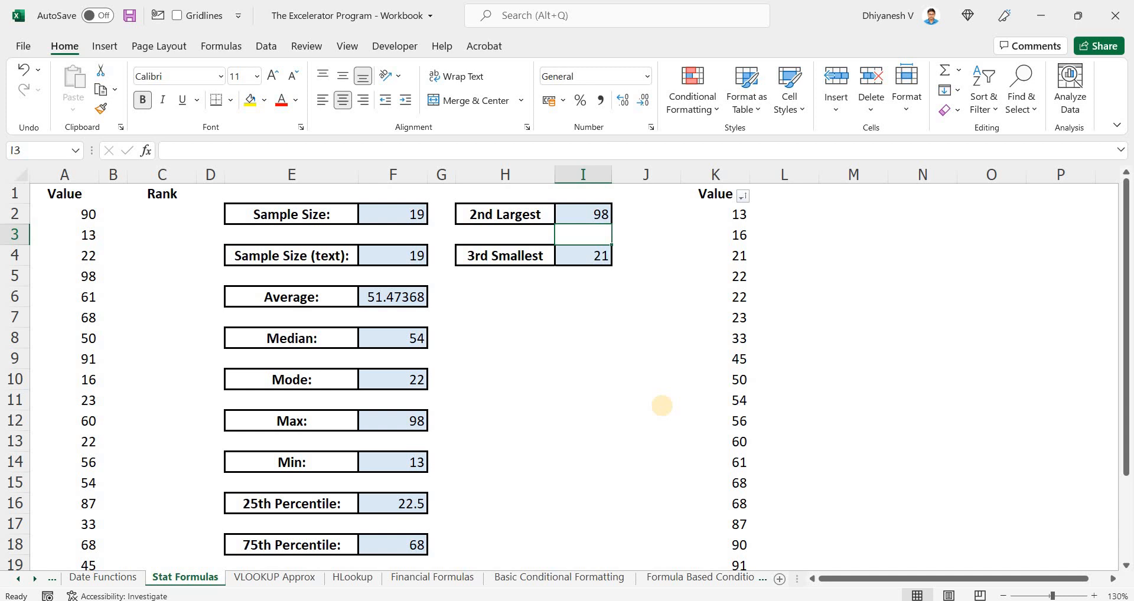
pyautogui.hotkey('ctrl', 'z')
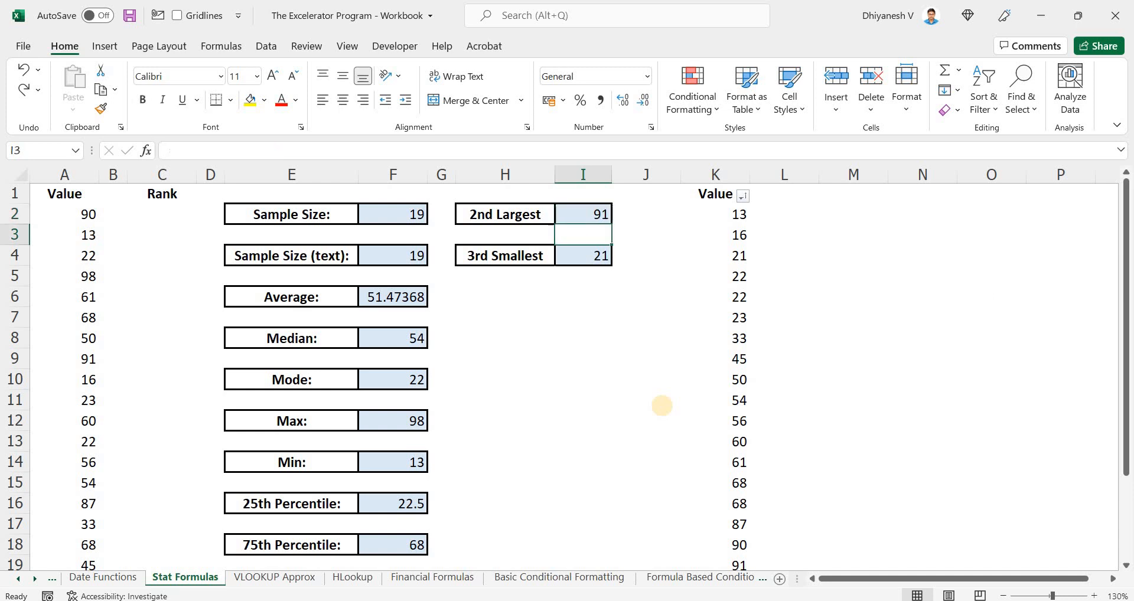
# Step: Review the SMALL formula in I4 and the LARGE formula in I2 by comparing their arguments without changing them
pyautogui.press('Down')
pyautogui.press('F2')
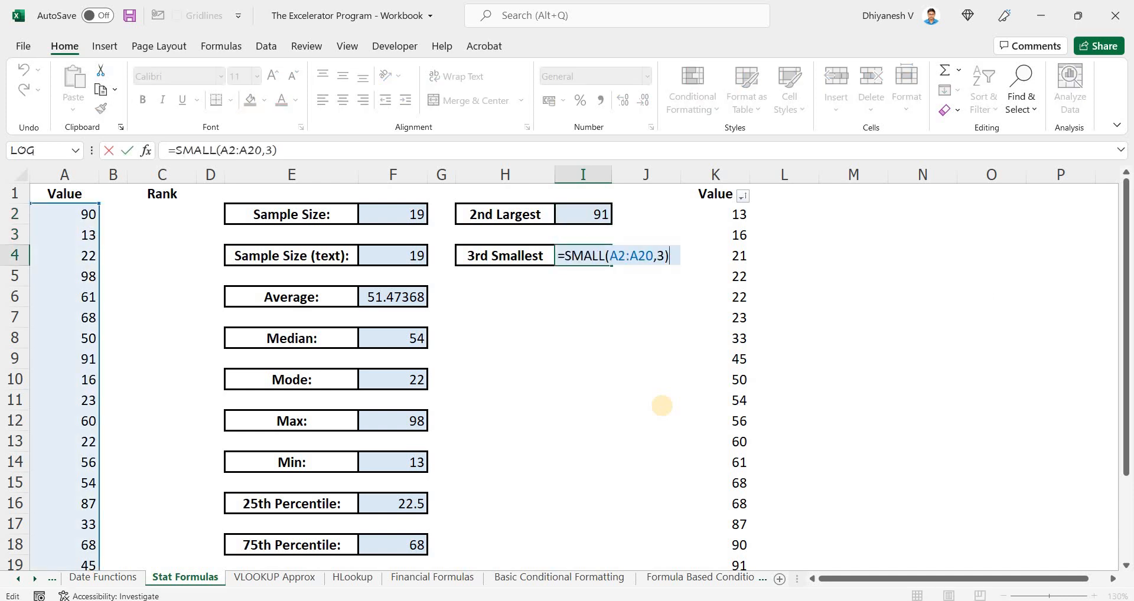
pyautogui.press('Escape')
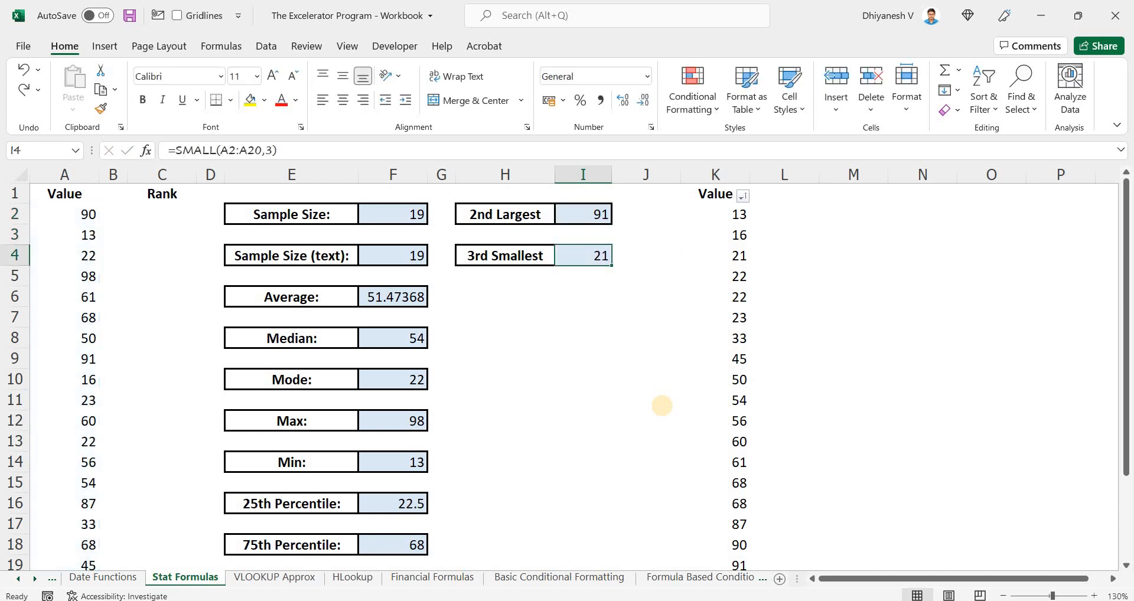
pyautogui.press('F2')
pyautogui.press('Escape')
pyautogui.press('Up')
pyautogui.press('Up')
pyautogui.press('F2')
pyautogui.press('Escape')
pyautogui.press('Down')
pyautogui.press('Down')
pyautogui.press('F2')
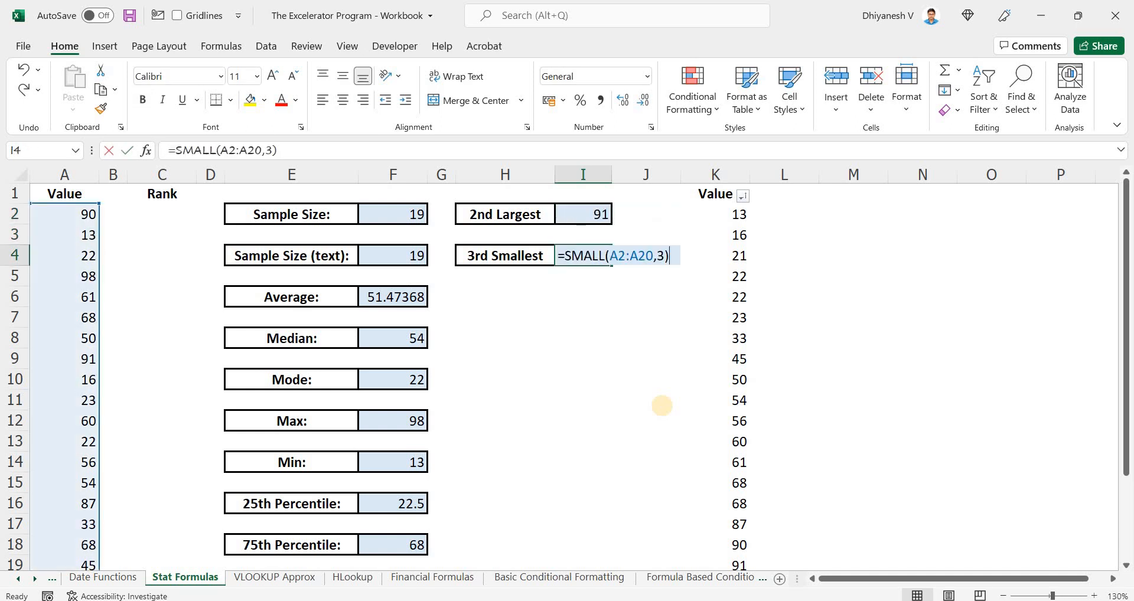
pyautogui.press('Escape')
pyautogui.press('Up')
pyautogui.press('Up')
pyautogui.press('F2')
pyautogui.press('Escape')
pyautogui.press('Down')
pyautogui.press('Down')
pyautogui.press('F2')
pyautogui.press('Escape')
pyautogui.press('Up')
pyautogui.press('Up')
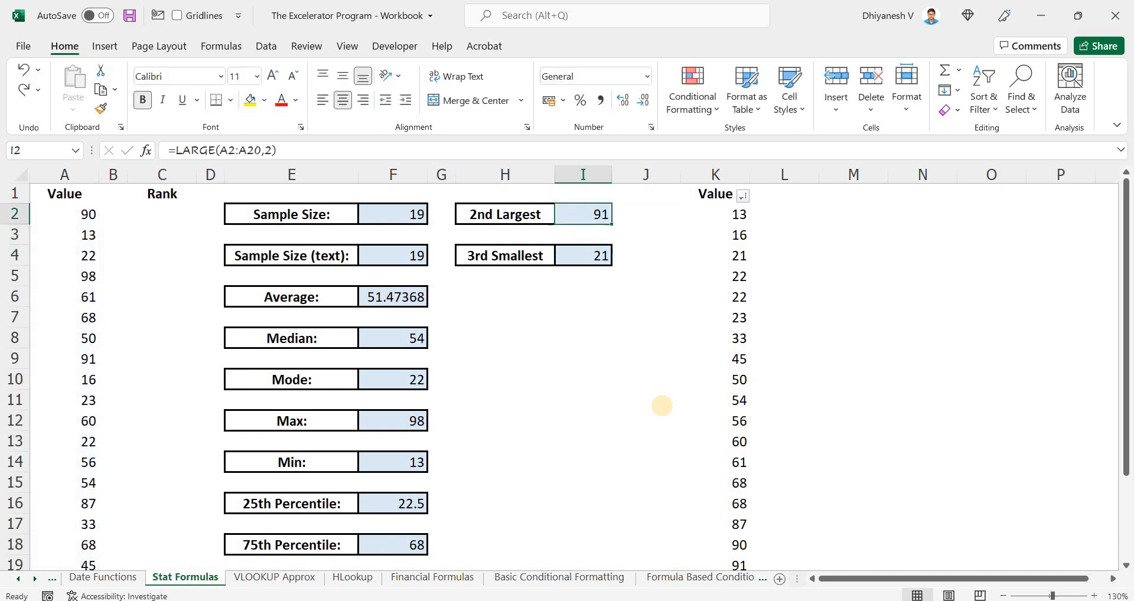
pyautogui.press('F2')
pyautogui.press('Escape')
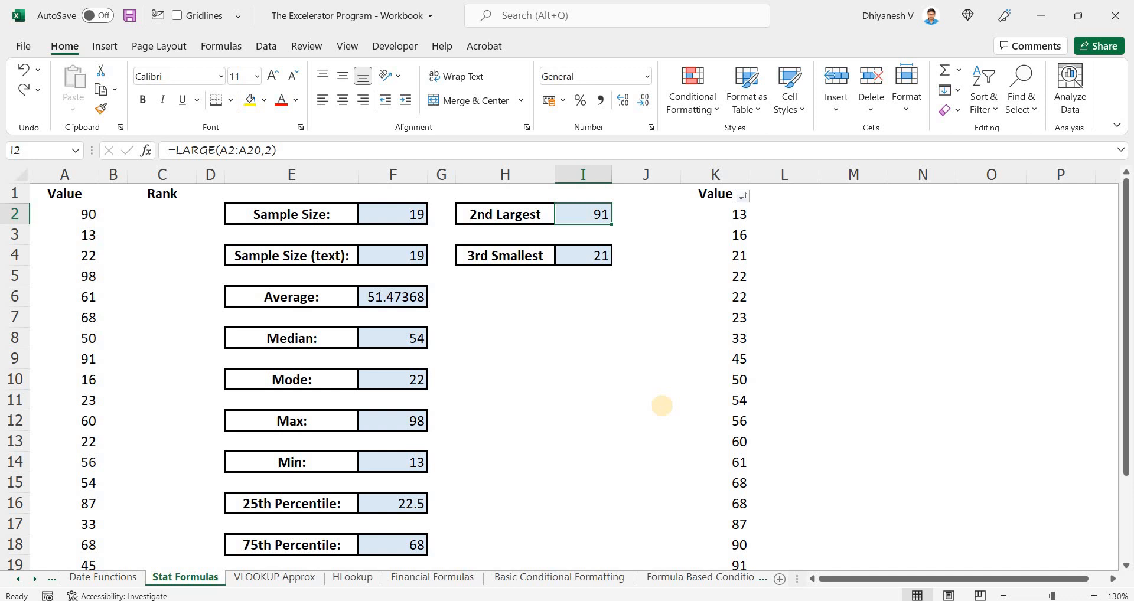
pyautogui.press('Down')
pyautogui.press('Down')
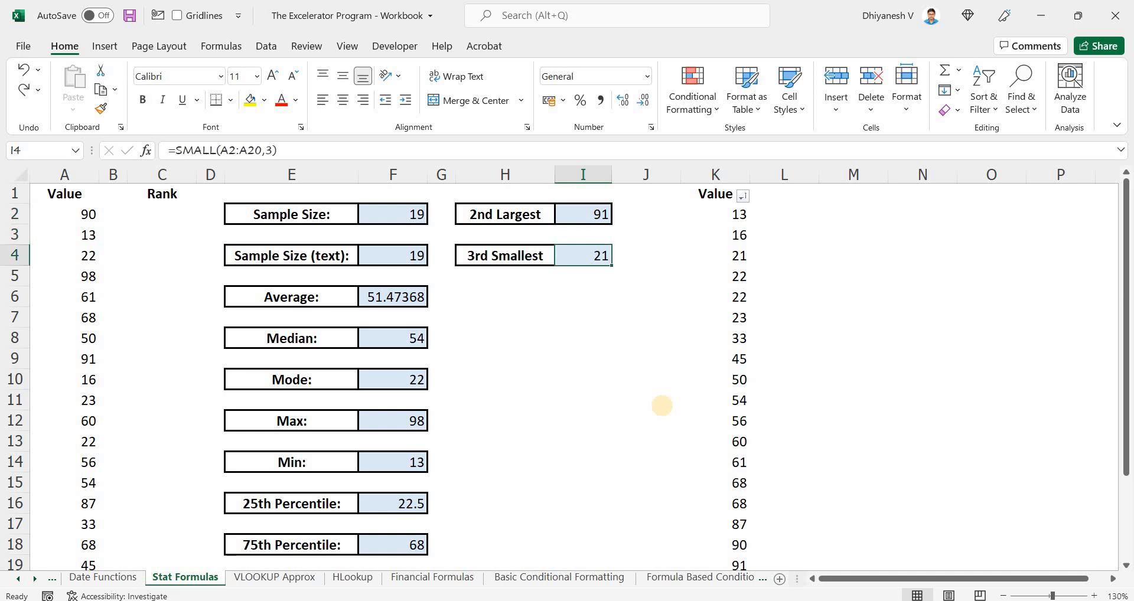
pyautogui.press('Up')
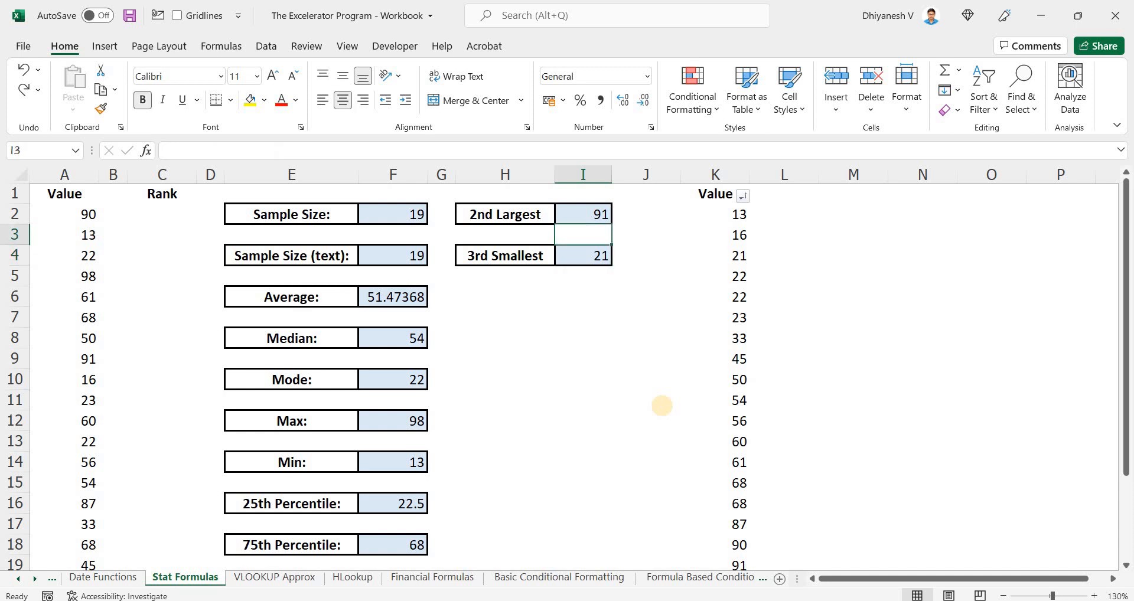
pyautogui.press('Down')
pyautogui.press('Up')
pyautogui.press('Up')
# Step: Move the selection to the Value header in A1
pyautogui.hotkey('shift', 'Left')
pyautogui.press('Left')
pyautogui.press('Left')
pyautogui.press('Left')
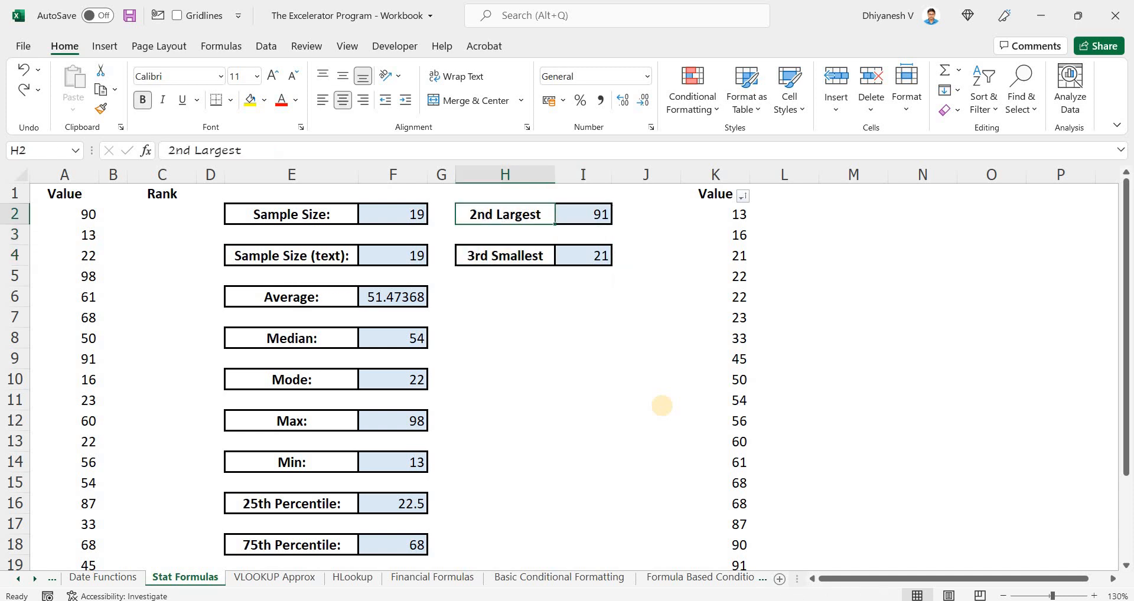
pyautogui.hotkey('shift', 'Left')
pyautogui.press('Left')
pyautogui.press('Up')
pyautogui.press('Left')
pyautogui.press('Left')
pyautogui.press('Left')
pyautogui.press('Left')
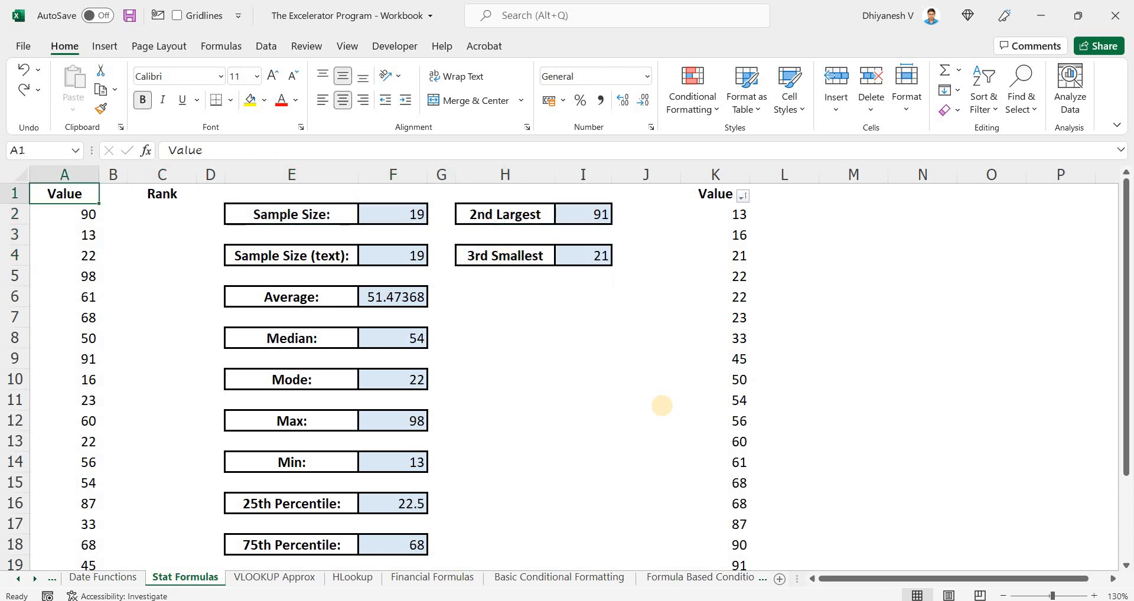